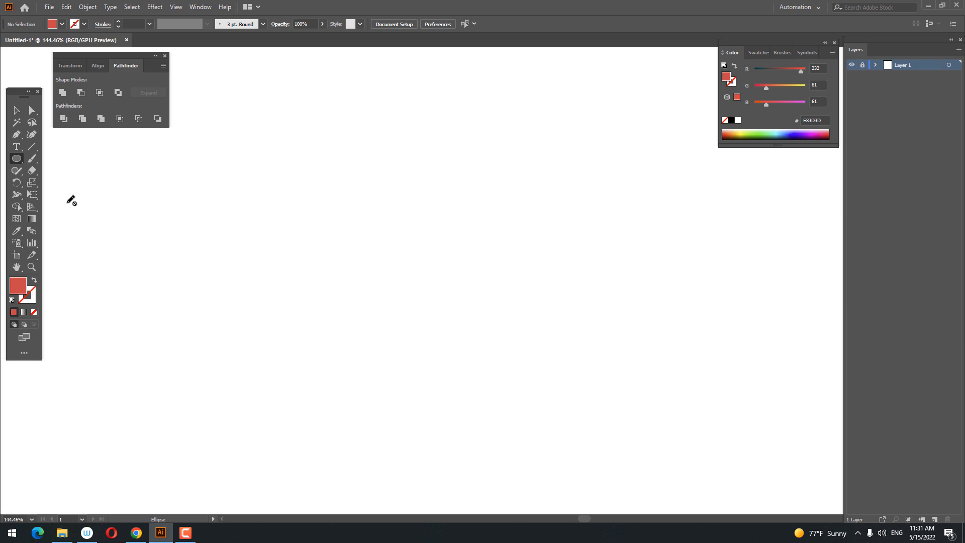
Add a new layer and draw a red circle about 253 pt in diameter on it
{"action": "left_click", "coordinate": [934, 519]}
{"action": "left_click_drag", "start_coordinate": [245, 175], "coordinate": [451, 352]}
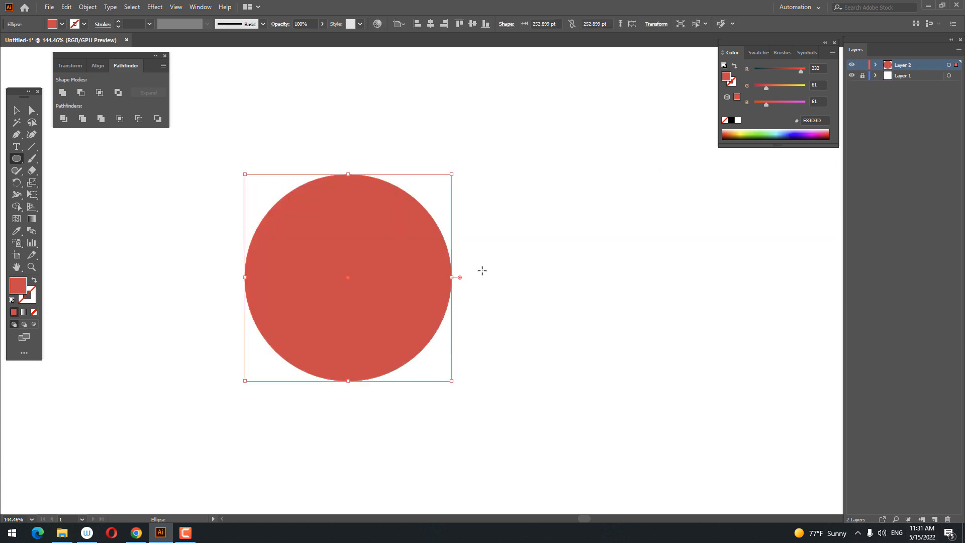
Flatten the top of the circle with the Curvature tool, lowering its top point and adding a point on each side of it
{"action": "left_click", "coordinate": [28, 137]}
{"action": "left_click_drag", "start_coordinate": [348, 176], "coordinate": [350, 187]}
{"action": "left_click", "coordinate": [290, 196]}
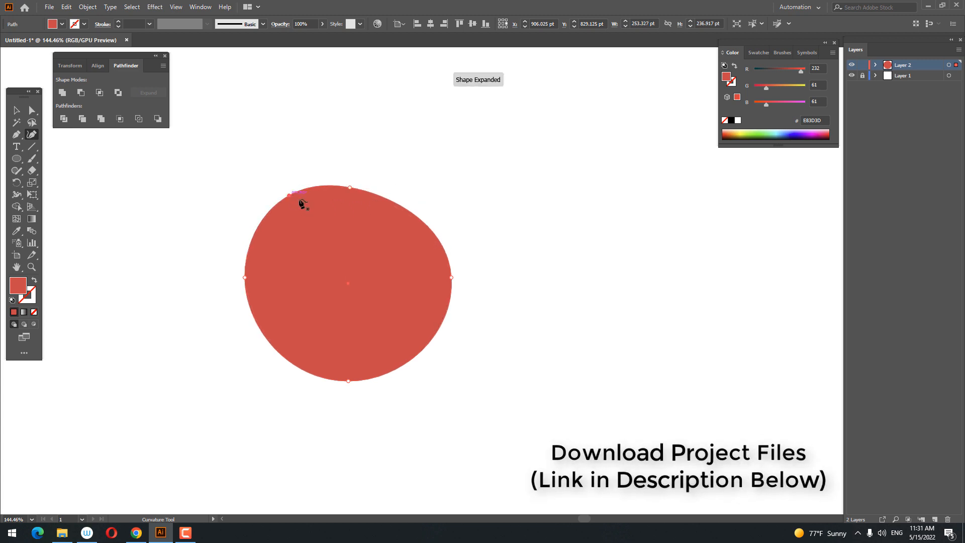
{"action": "left_click", "coordinate": [402, 196]}
{"action": "left_click_drag", "start_coordinate": [350, 186], "coordinate": [349, 191]}
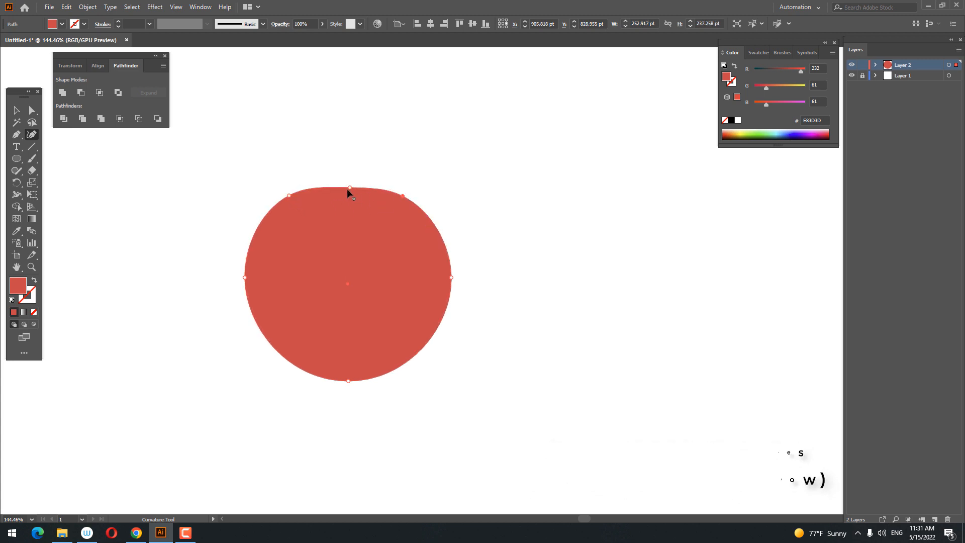
{"action": "double_click", "coordinate": [349, 192]}
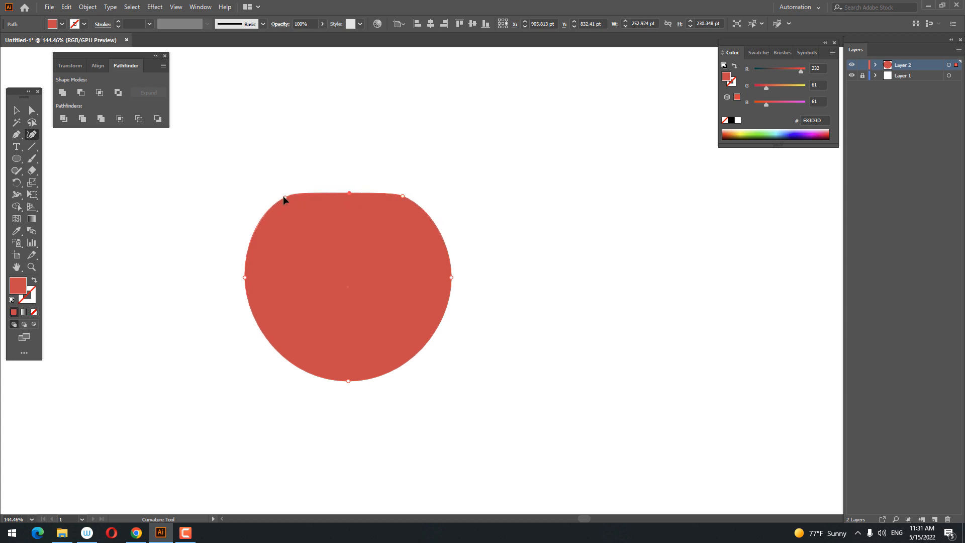
Form rounded shoulders around a shallow dip in the top edge, then adjust the bottom and right-side points of the fruit outline
{"action": "left_click_drag", "start_coordinate": [285, 197], "coordinate": [279, 196]}
{"action": "left_click_drag", "start_coordinate": [404, 197], "coordinate": [354, 192]}
{"action": "left_click", "coordinate": [304, 193]}
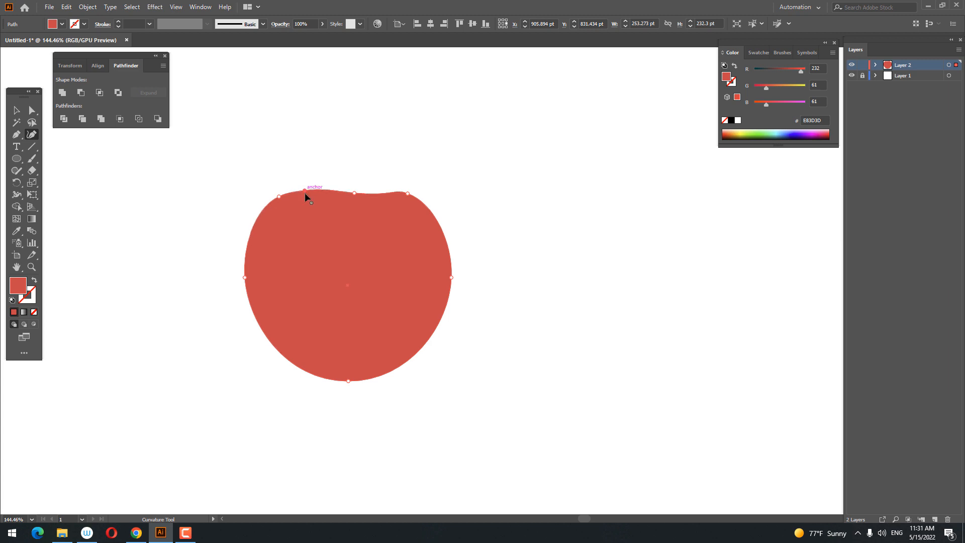
{"action": "left_click_drag", "start_coordinate": [384, 190], "coordinate": [420, 196]}
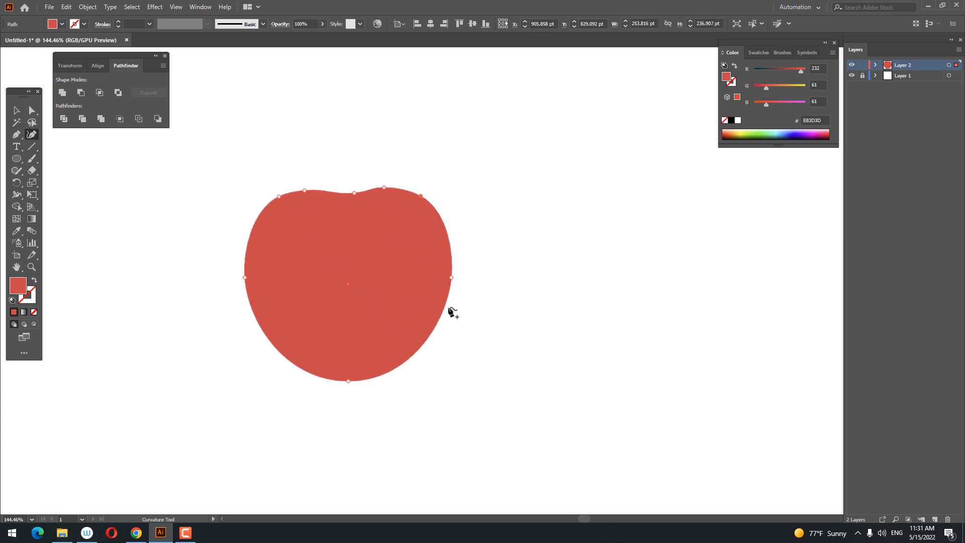
{"action": "left_click_drag", "start_coordinate": [350, 380], "coordinate": [349, 377]}
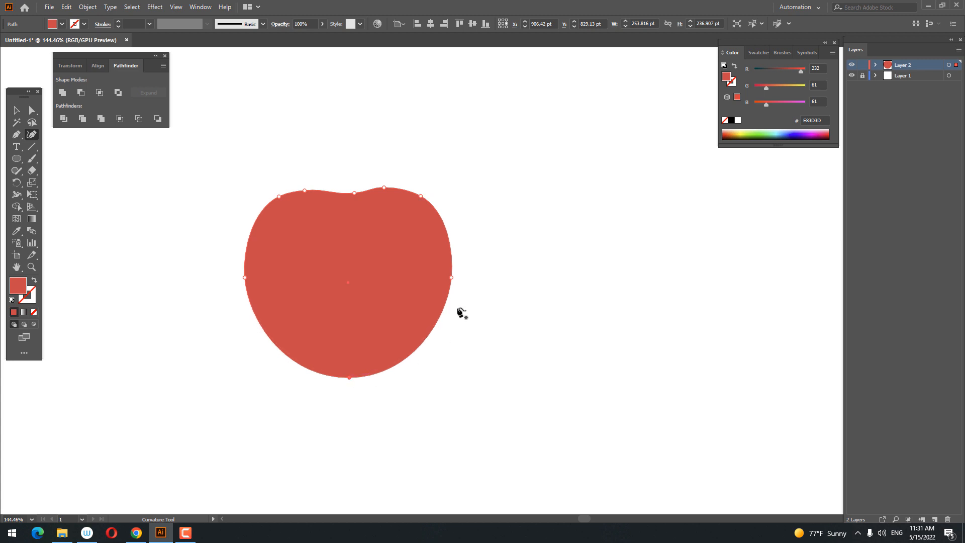
{"action": "left_click", "coordinate": [451, 292]}
Draw a closed crescent along the fruit's lower-left edge with the Pen tool, running from near the left shoulder to the bottom
{"action": "key", "text": "z"}
{"action": "left_click_drag", "start_coordinate": [455, 285], "coordinate": [439, 104]}
{"action": "scroll", "coordinate": [252, 360], "scroll_direction": "up", "scroll_amount": 1}
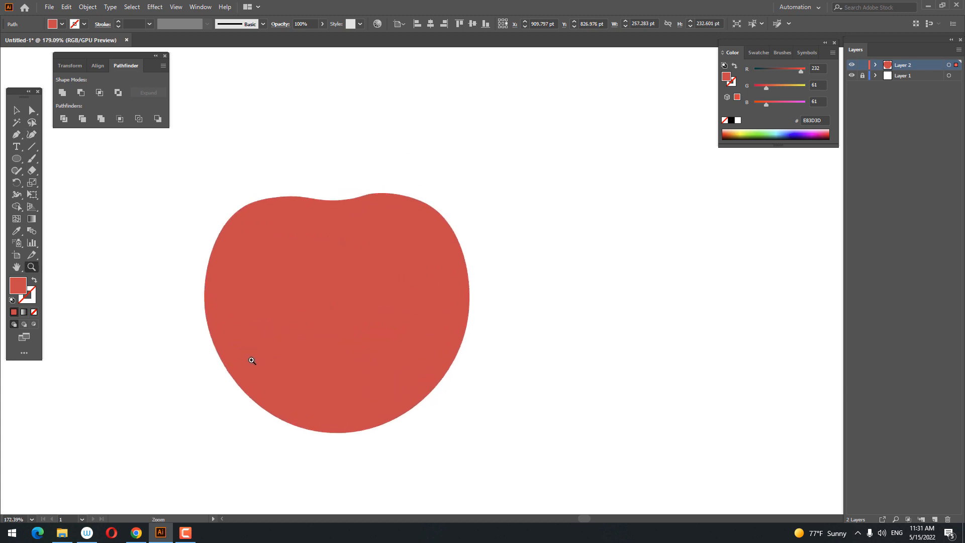
{"action": "left_click_drag", "start_coordinate": [251, 360], "coordinate": [214, 334]}
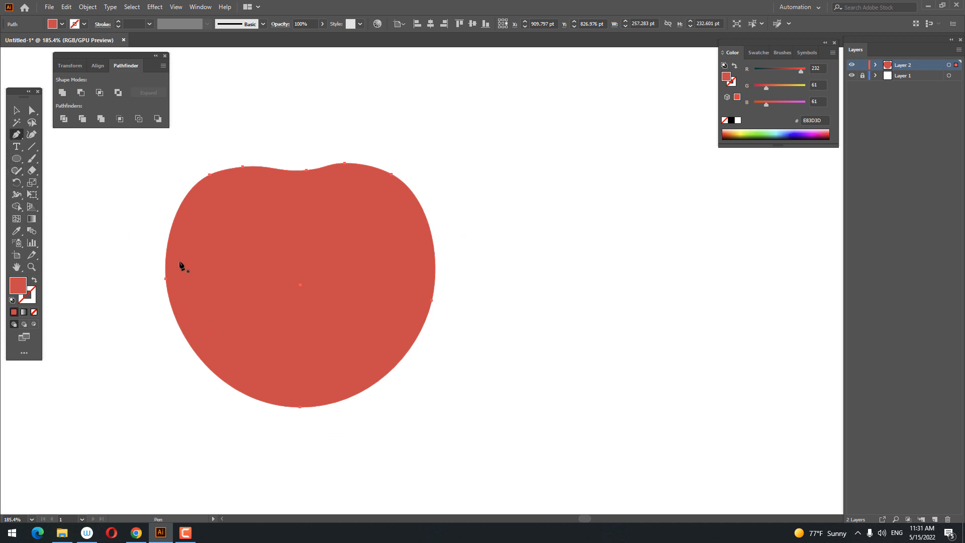
{"action": "left_click", "coordinate": [191, 207]}
{"action": "left_click_drag", "start_coordinate": [303, 401], "coordinate": [474, 443]}
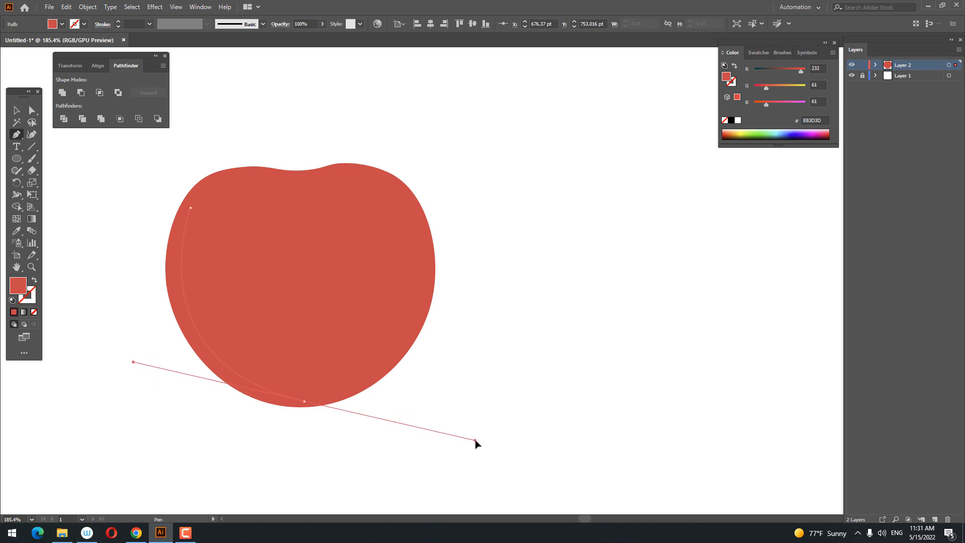
{"action": "left_click", "coordinate": [304, 401]}
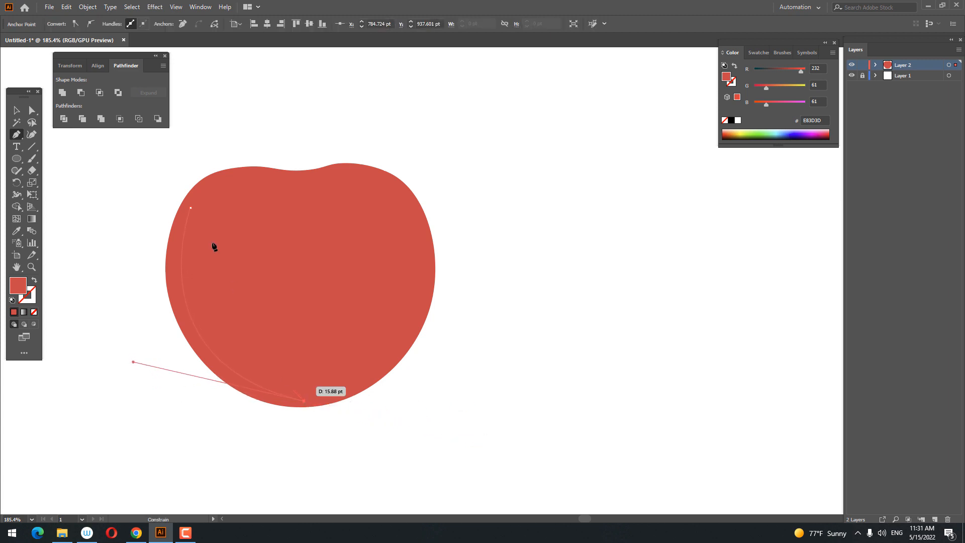
{"action": "left_click", "coordinate": [192, 208]}
Fill the crescent with a darker red, RGB 191, 43, 43
{"action": "double_click", "coordinate": [20, 286]}
{"action": "left_click_drag", "start_coordinate": [189, 359], "coordinate": [184, 361]}
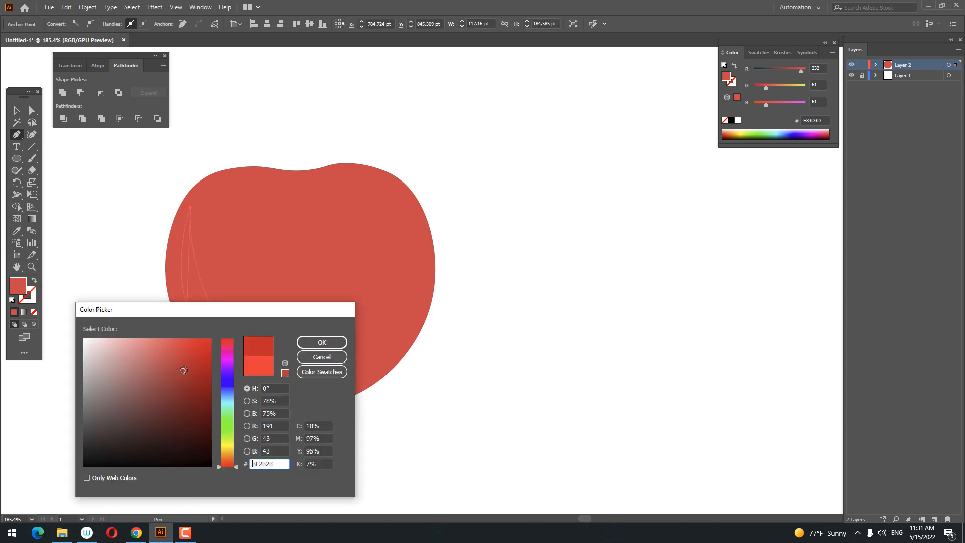
{"action": "left_click", "coordinate": [321, 342]}
Widen the dark crescent slightly by moving its outer edge toward the fruit's outline with the Curvature tool
{"action": "key", "text": "z"}
{"action": "left_click_drag", "start_coordinate": [306, 289], "coordinate": [322, 339]}
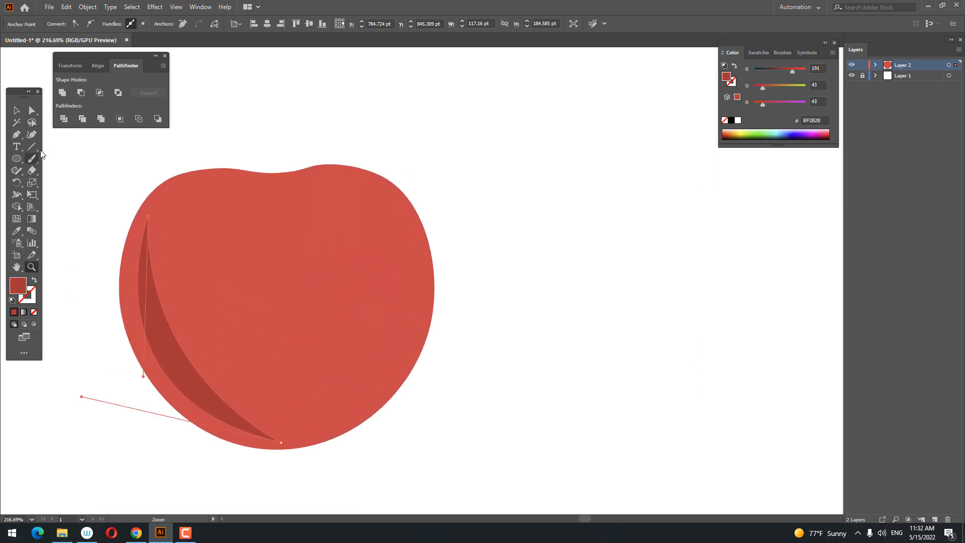
{"action": "key", "text": "shift+grave"}
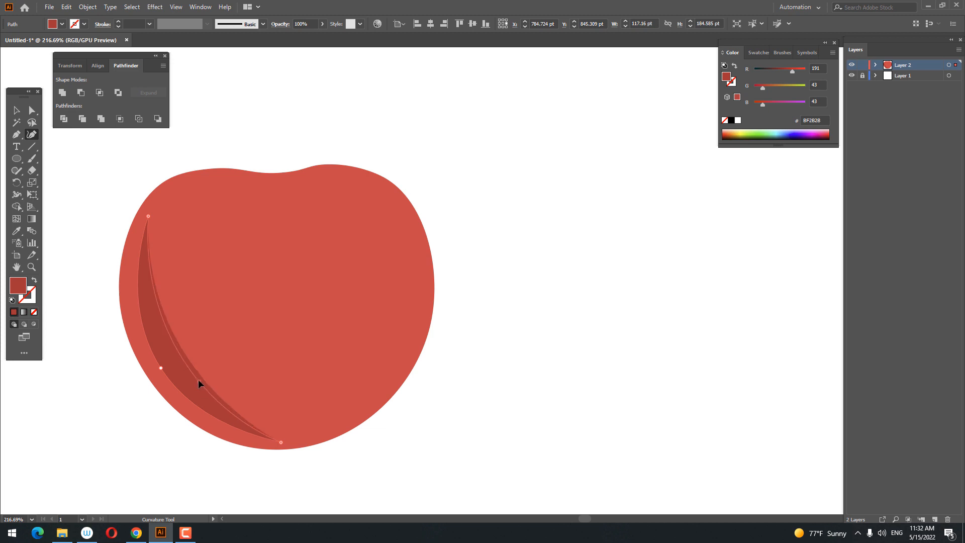
{"action": "left_click_drag", "start_coordinate": [161, 370], "coordinate": [157, 372]}
Draw a small dark red crescent in the dip at the top of the fruit with the Pen tool, giving its lower edge a deeper curve
{"action": "key", "text": "z"}
{"action": "left_click_drag", "start_coordinate": [207, 335], "coordinate": [201, 314]}
{"action": "left_click_drag", "start_coordinate": [286, 220], "coordinate": [296, 238]}
{"action": "left_click_drag", "start_coordinate": [295, 271], "coordinate": [293, 322]}
{"action": "left_click_drag", "start_coordinate": [257, 236], "coordinate": [300, 287]}
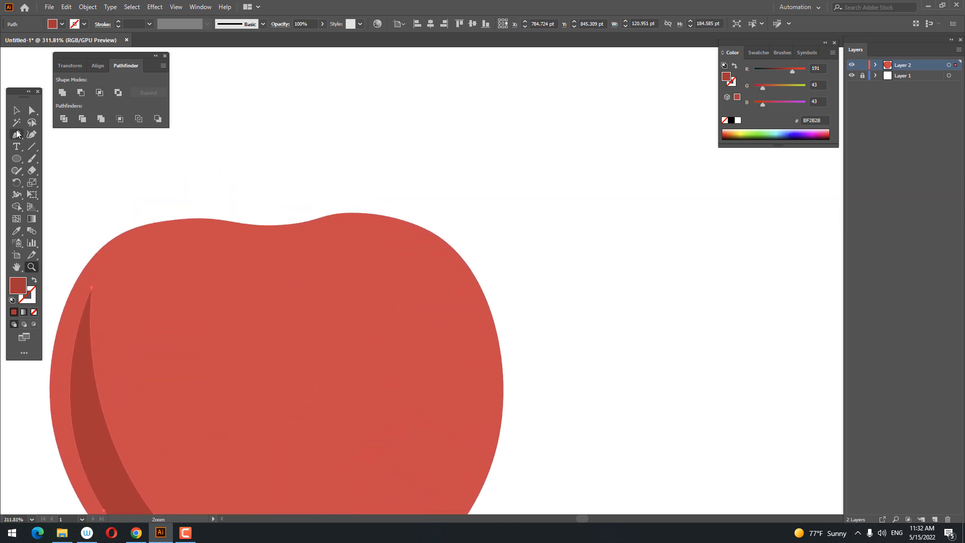
{"action": "left_click", "coordinate": [16, 134]}
{"action": "left_click", "coordinate": [219, 225]}
{"action": "left_click", "coordinate": [319, 225]}
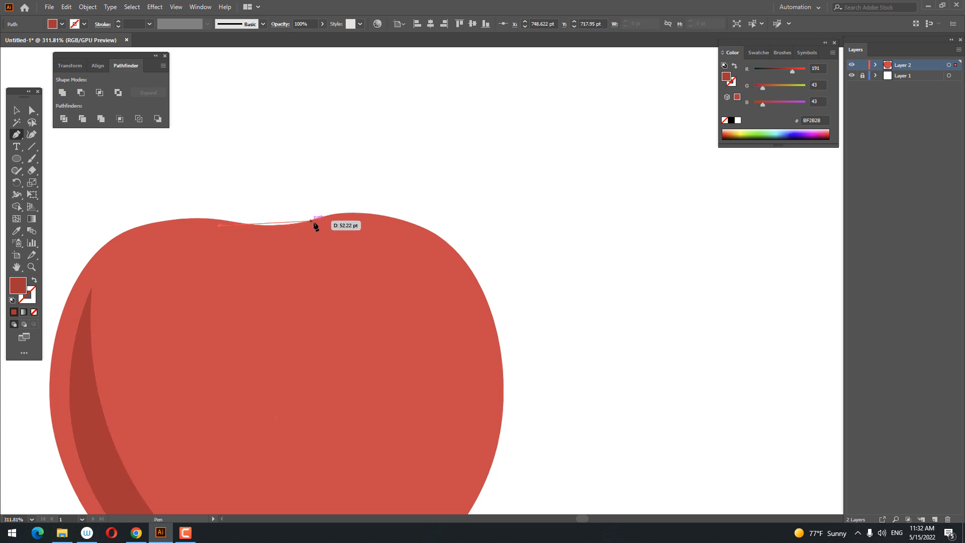
{"action": "left_click_drag", "start_coordinate": [385, 199], "coordinate": [387, 204]}
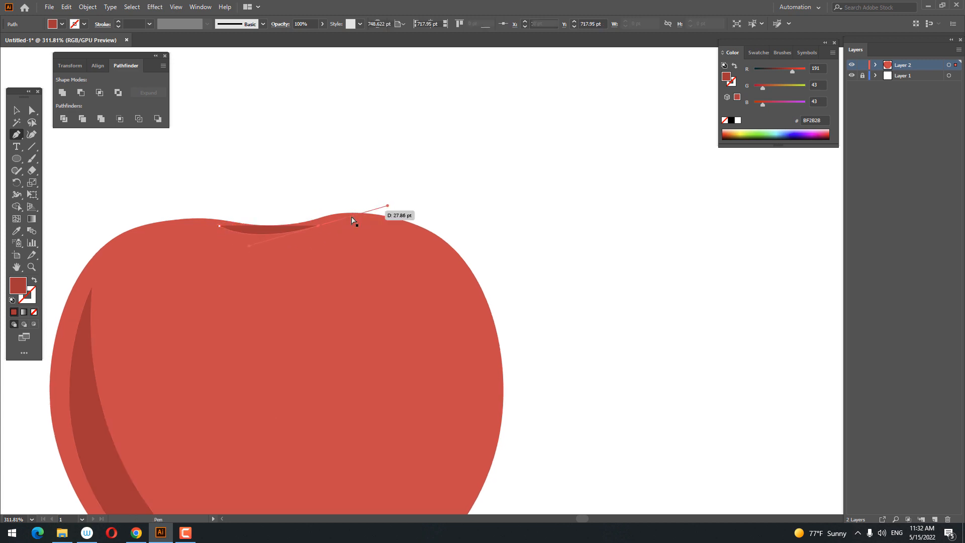
{"action": "key", "text": "ctrl+z"}
{"action": "left_click_drag", "start_coordinate": [321, 225], "coordinate": [384, 206]}
{"action": "left_click", "coordinate": [322, 225]}
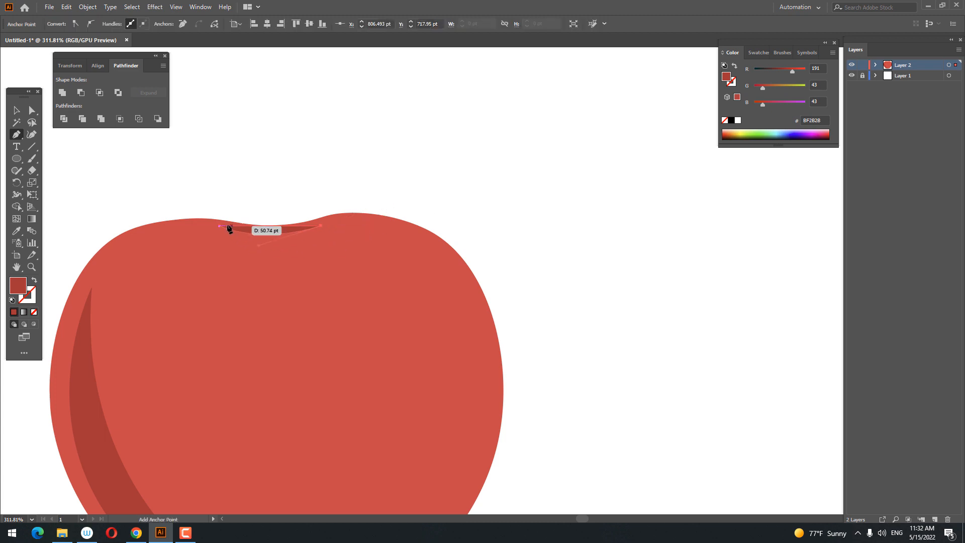
{"action": "left_click_drag", "start_coordinate": [219, 225], "coordinate": [185, 173]}
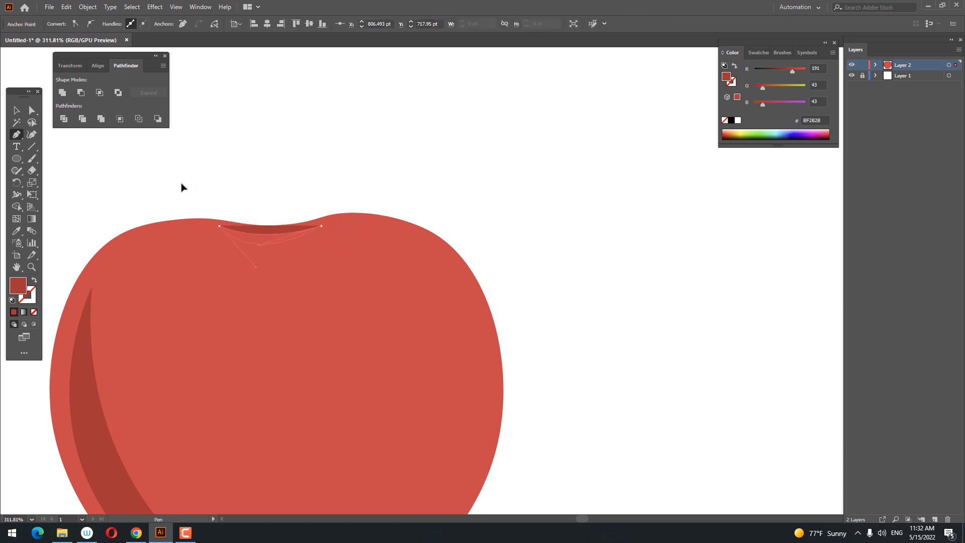
Draw a second, larger closed shading shape with the Pen tool, sweeping from the fruit's left side to its lower right
{"action": "key", "text": "z"}
{"action": "left_click_drag", "start_coordinate": [347, 280], "coordinate": [288, 355]}
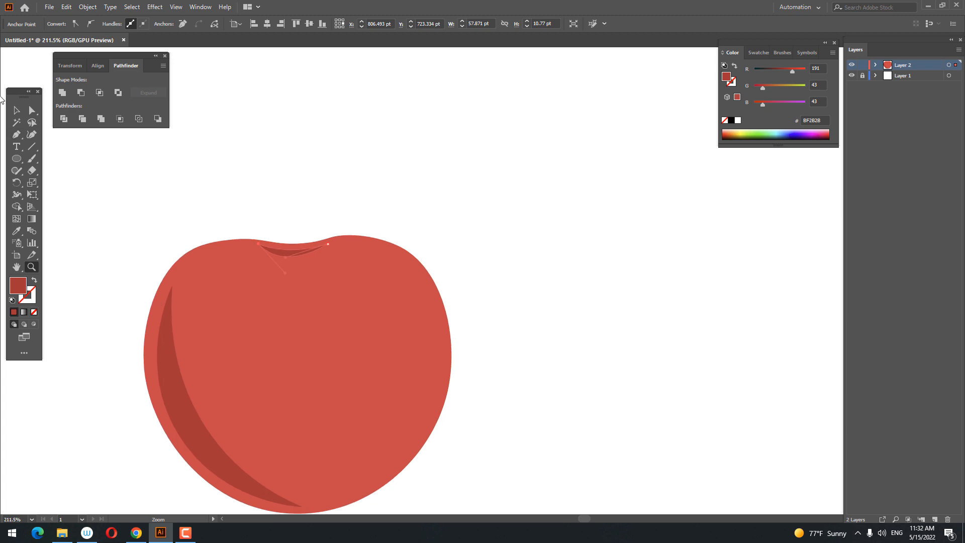
{"action": "left_click", "coordinate": [17, 110]}
{"action": "left_click", "coordinate": [334, 304]}
{"action": "left_click_drag", "start_coordinate": [333, 304], "coordinate": [306, 280]}
{"action": "left_click", "coordinate": [17, 134]}
{"action": "left_click_drag", "start_coordinate": [138, 245], "coordinate": [200, 322]}
{"action": "left_click_drag", "start_coordinate": [370, 379], "coordinate": [543, 365]}
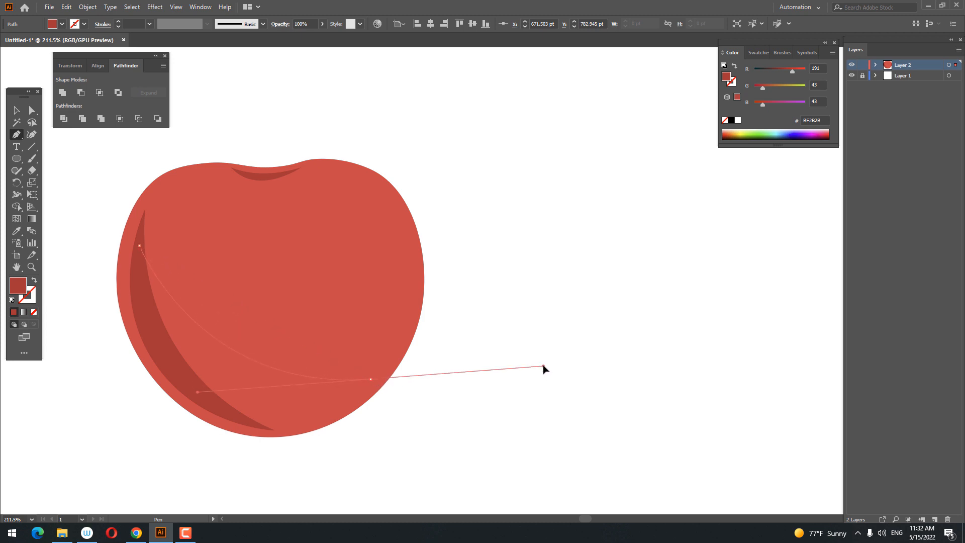
{"action": "left_click", "coordinate": [370, 380]}
{"action": "left_click_drag", "start_coordinate": [140, 246], "coordinate": [193, 143]}
Reshape the larger shading shape with the Curvature tool so its outer edge follows the bottom of the fruit and its upper edge curves inward
{"action": "key", "text": "space"}
{"action": "left_click_drag", "start_coordinate": [184, 298], "coordinate": [166, 160]}
{"action": "left_click", "coordinate": [32, 138]}
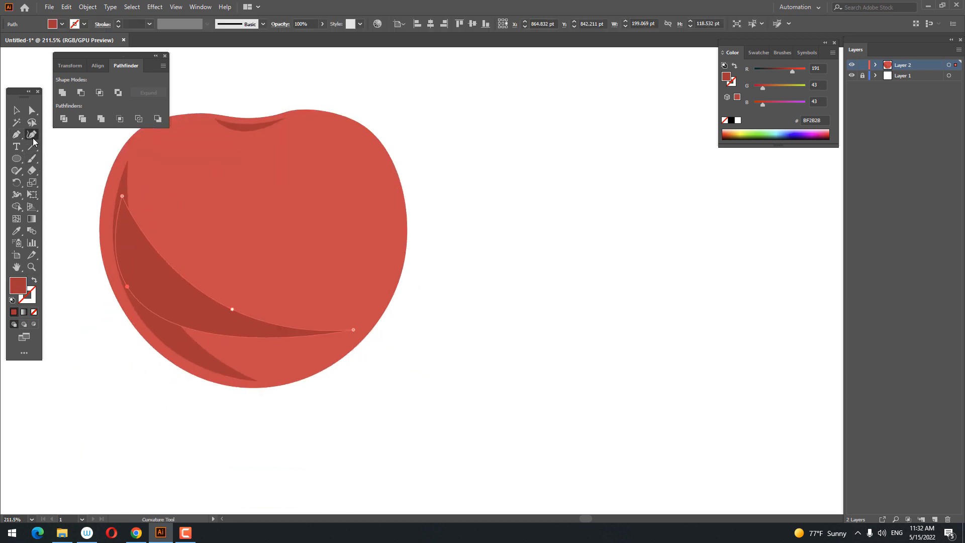
{"action": "left_click_drag", "start_coordinate": [125, 287], "coordinate": [293, 377]}
{"action": "left_click_drag", "start_coordinate": [216, 372], "coordinate": [154, 322]}
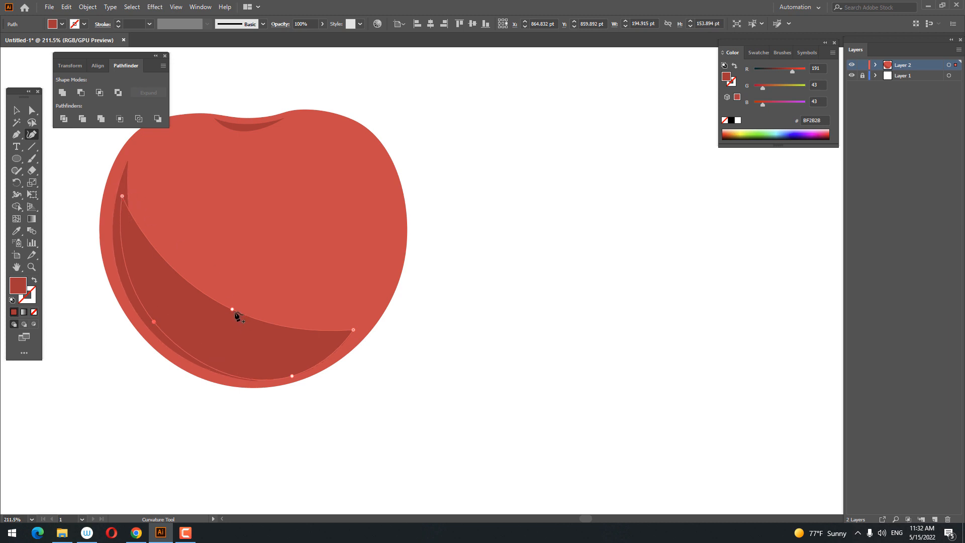
{"action": "left_click_drag", "start_coordinate": [232, 309], "coordinate": [209, 302]}
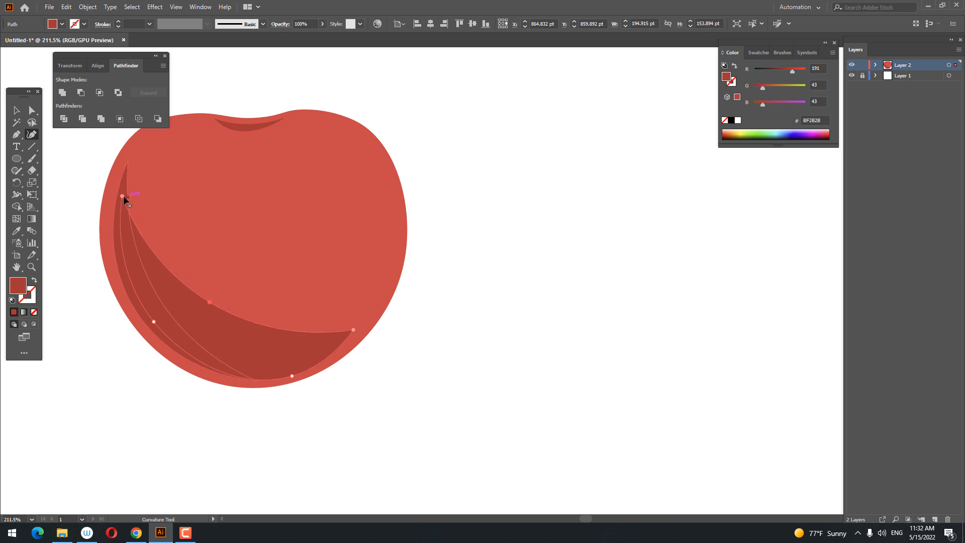
{"action": "left_click_drag", "start_coordinate": [123, 195], "coordinate": [128, 198]}
Fill the larger shading shape with a slightly lighter red, C93636
{"action": "double_click", "coordinate": [14, 291]}
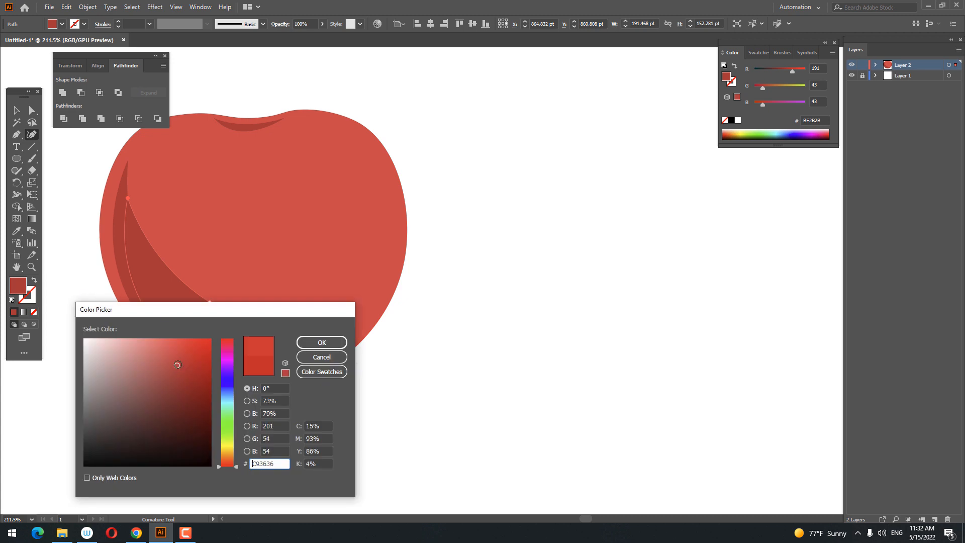
{"action": "left_click", "coordinate": [317, 344]}
Bring the dark crescent on the fruit's left side to the front and deselect it
{"action": "key", "text": "z"}
{"action": "left_click_drag", "start_coordinate": [183, 264], "coordinate": [89, 277]}
{"action": "left_click", "coordinate": [17, 110]}
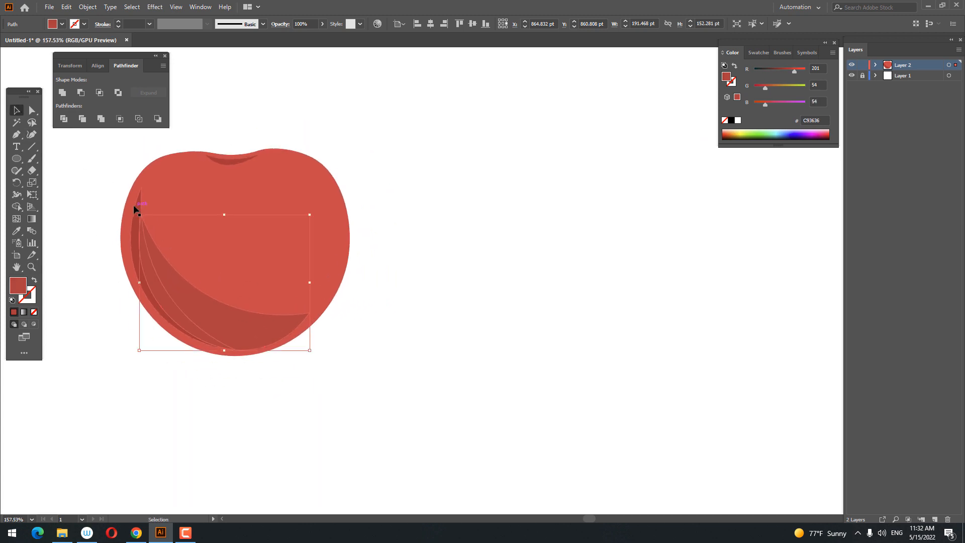
{"action": "right_click", "coordinate": [140, 206]}
{"action": "mouse_move", "coordinate": [221, 369]}
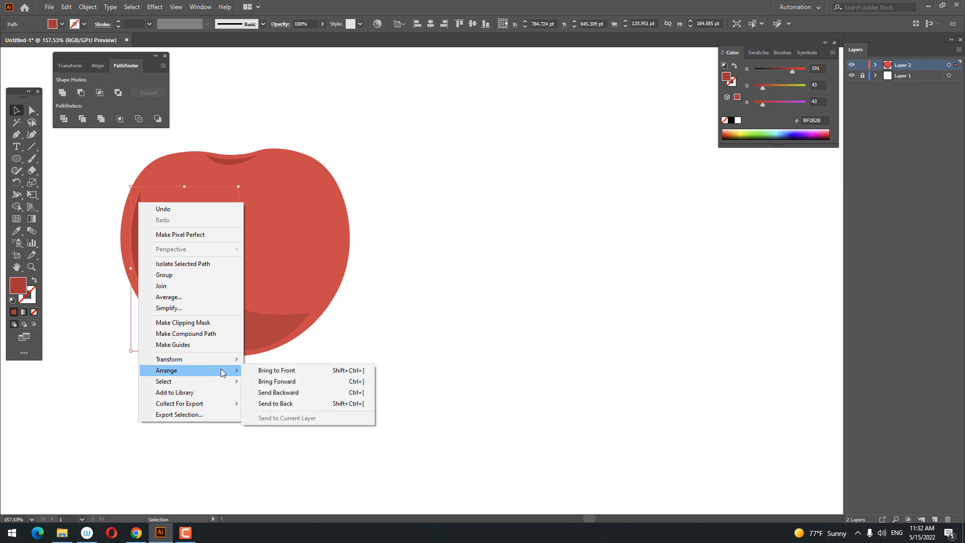
{"action": "left_click", "coordinate": [300, 371]}
{"action": "left_click", "coordinate": [356, 400]}
Slim the larger shading shape by lowering its inner curve, and adjust its right tip and bottom point with the Curvature tool
{"action": "key", "text": "space"}
{"action": "left_click_drag", "start_coordinate": [359, 403], "coordinate": [370, 445]}
{"action": "key", "text": "z"}
{"action": "left_click_drag", "start_coordinate": [250, 391], "coordinate": [290, 406]}
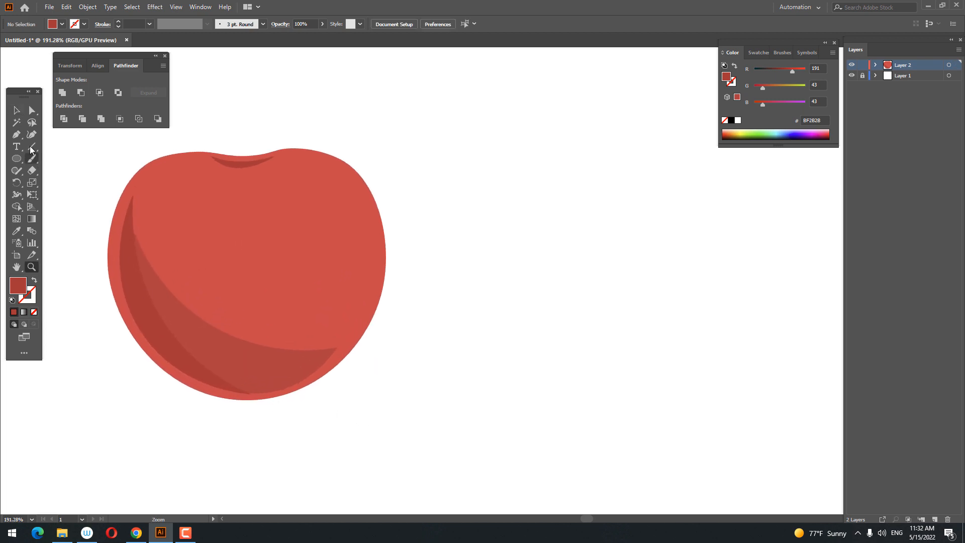
{"action": "left_click", "coordinate": [221, 350]}
{"action": "key", "text": "z"}
{"action": "left_click_drag", "start_coordinate": [185, 358], "coordinate": [213, 372]}
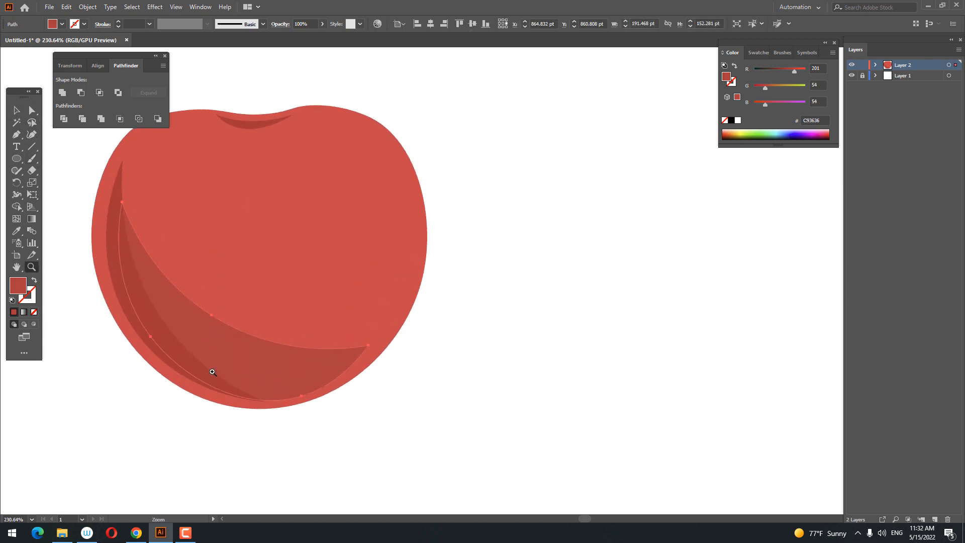
{"action": "left_click", "coordinate": [38, 135]}
{"action": "left_click_drag", "start_coordinate": [224, 332], "coordinate": [238, 350]}
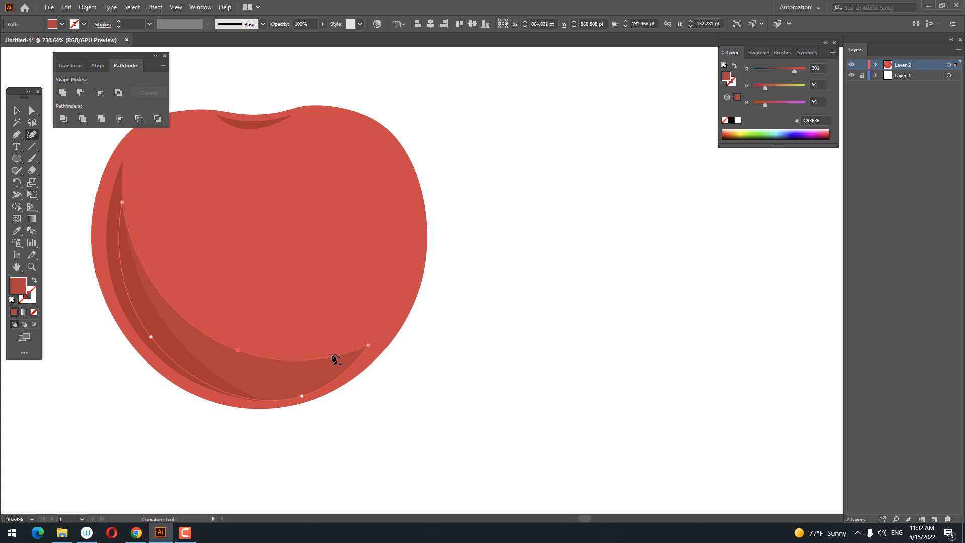
{"action": "left_click_drag", "start_coordinate": [369, 346], "coordinate": [377, 347]}
{"action": "left_click_drag", "start_coordinate": [268, 400], "coordinate": [264, 402]}
Sample the fruit's base red for the larger shading shape, then darken its fill to D33333
{"action": "key", "text": "z"}
{"action": "left_click", "coordinate": [280, 318], "text": "alt"}
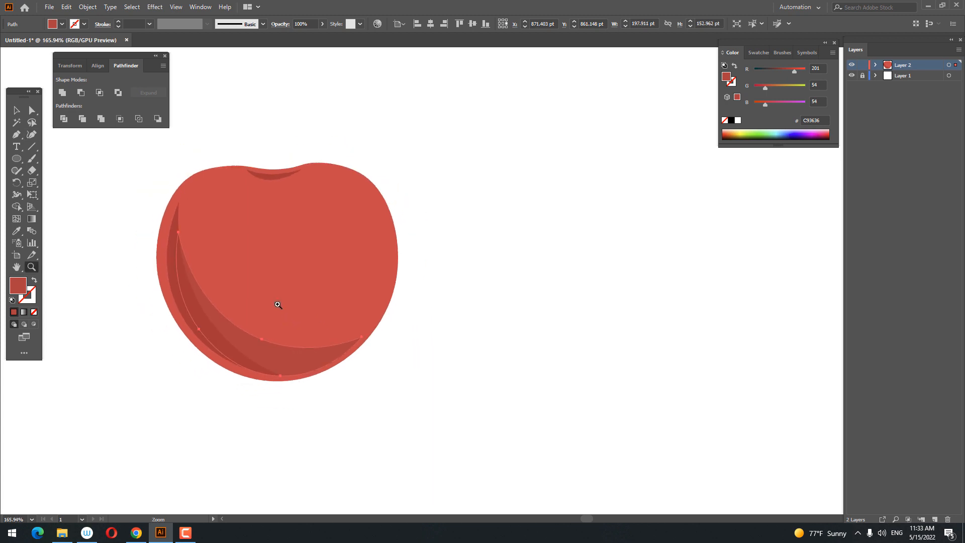
{"action": "key", "text": "v"}
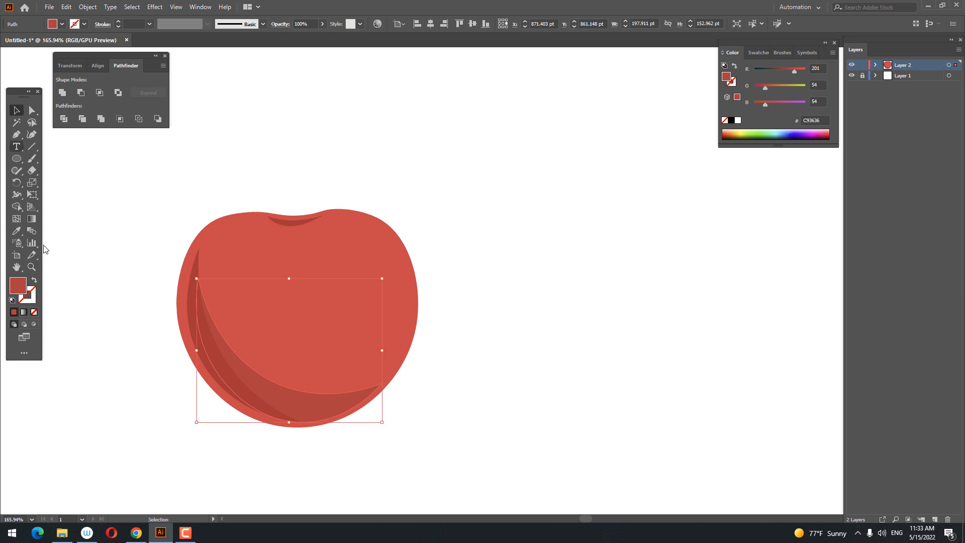
{"action": "left_click", "coordinate": [17, 230]}
{"action": "left_click", "coordinate": [278, 329]}
{"action": "double_click", "coordinate": [18, 285]}
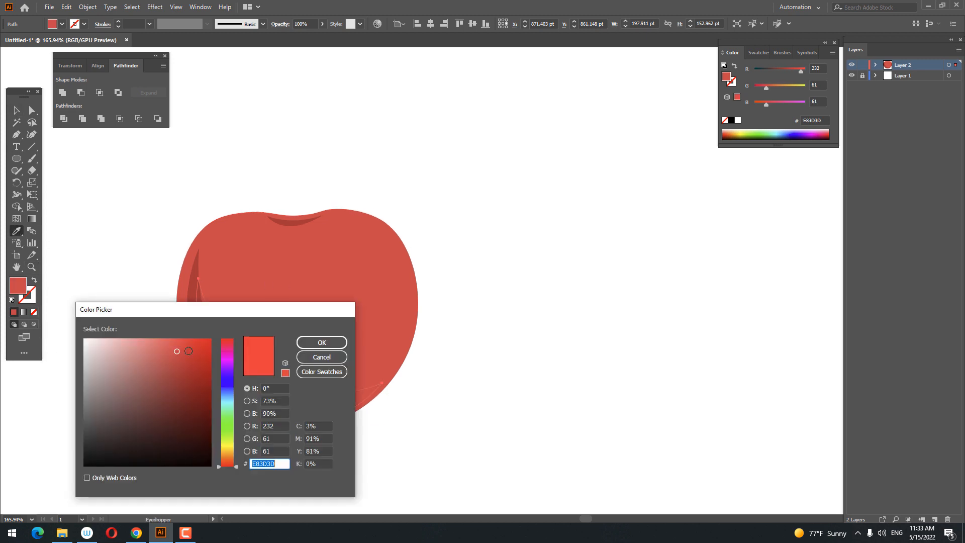
{"action": "left_click", "coordinate": [181, 354]}
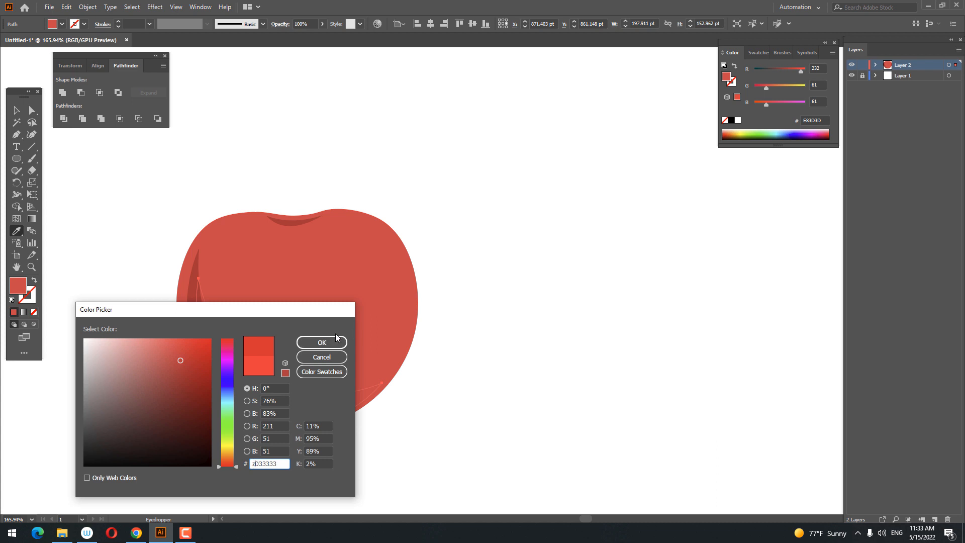
{"action": "left_click", "coordinate": [322, 342]}
{"action": "key", "text": "z"}
{"action": "left_click_drag", "start_coordinate": [360, 325], "coordinate": [288, 285]}
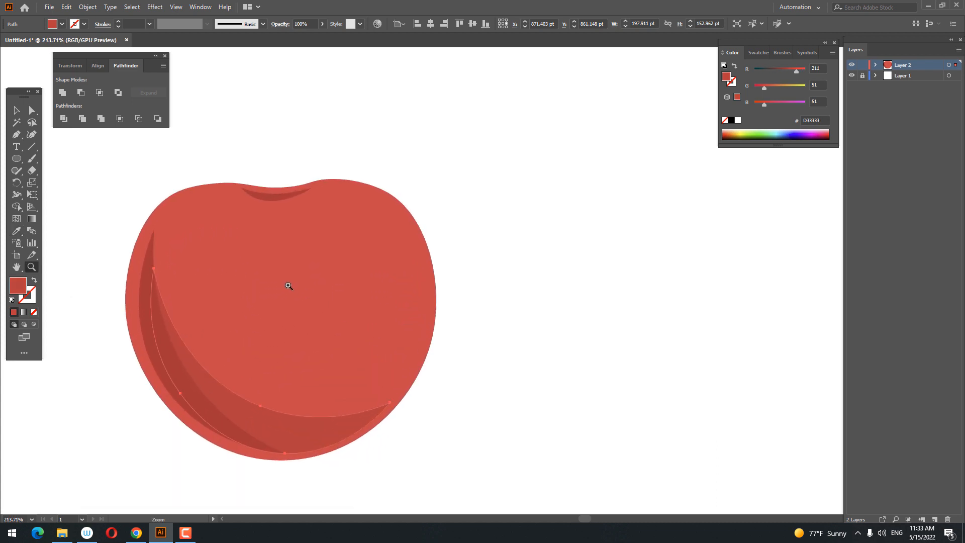
Deselect the shading shape and draw a narrow crescent about 58 by 107 pt along the fruit's upper-right edge with the Pen tool
{"action": "left_click", "coordinate": [18, 109]}
{"action": "left_click", "coordinate": [547, 351]}
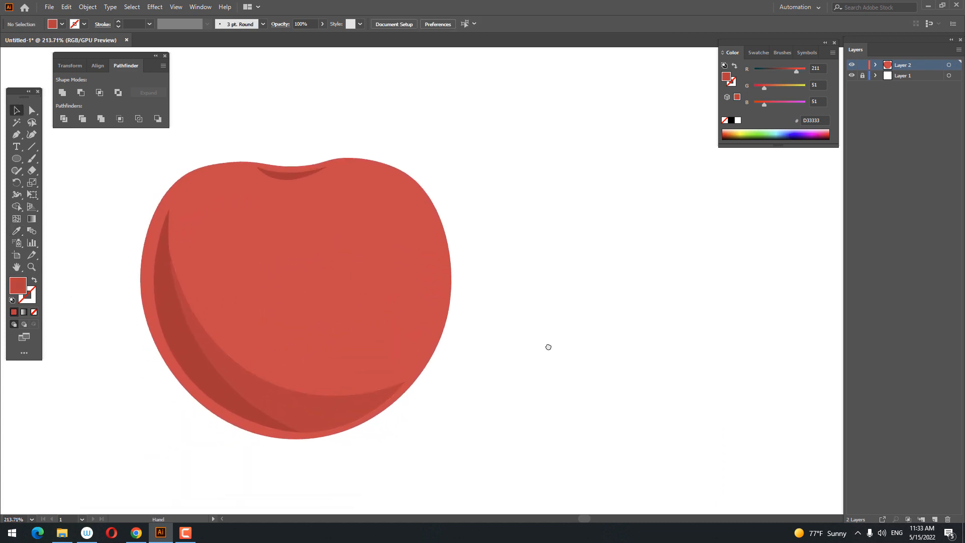
{"action": "key", "text": "z"}
{"action": "left_click_drag", "start_coordinate": [547, 366], "coordinate": [499, 370]}
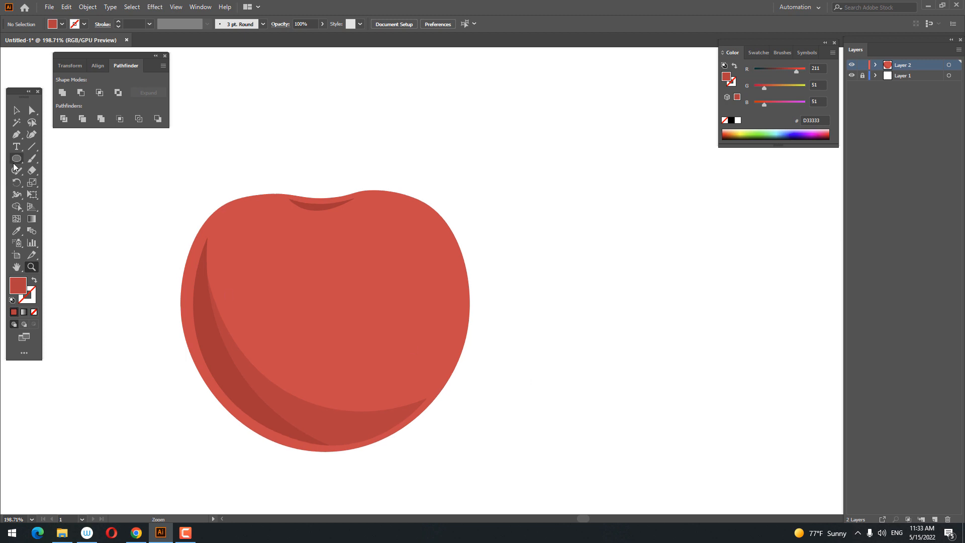
{"action": "left_click", "coordinate": [16, 136]}
{"action": "left_click", "coordinate": [392, 207]}
{"action": "left_click_drag", "start_coordinate": [455, 327], "coordinate": [440, 444]}
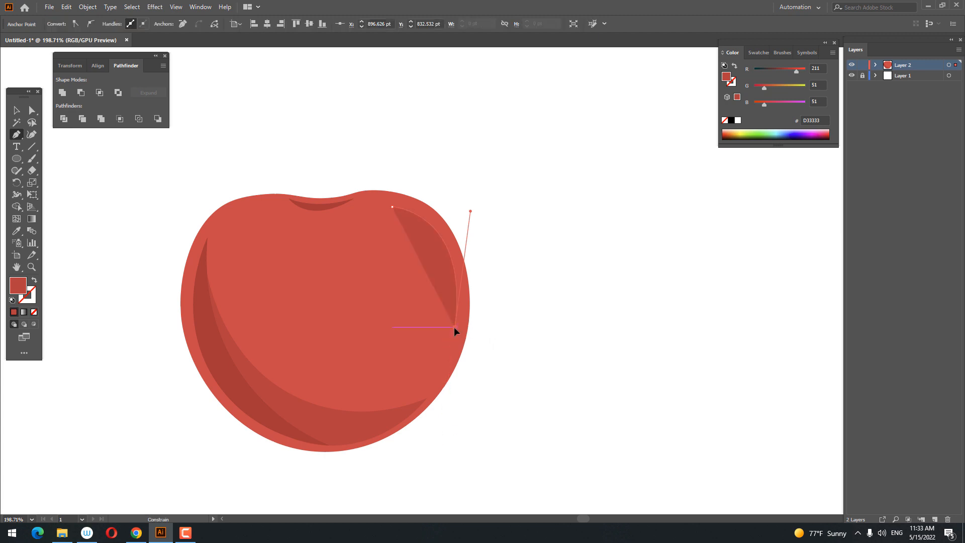
{"action": "left_click", "coordinate": [392, 207]}
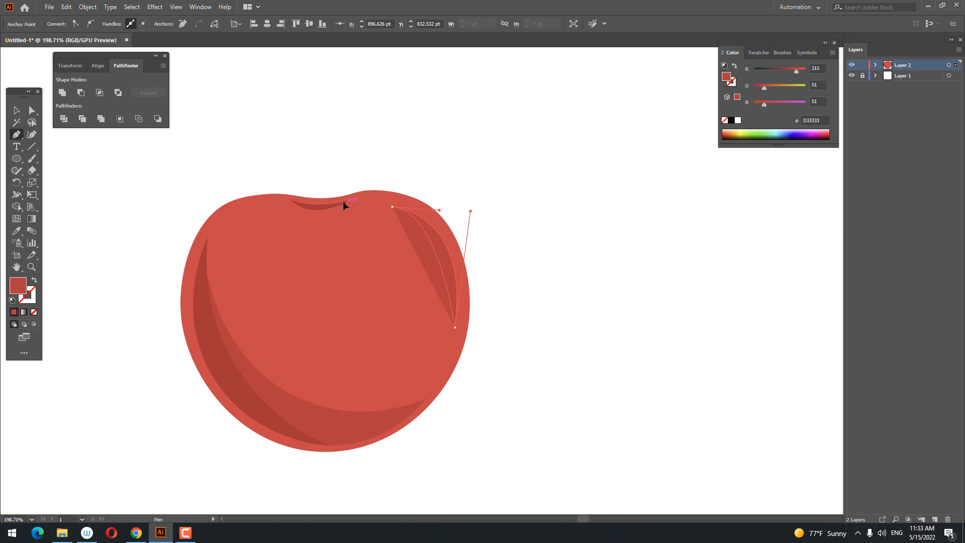
Sample the fruit's base red for the new crescent, then lighten its fill to F26464
{"action": "left_click", "coordinate": [16, 231]}
{"action": "left_click", "coordinate": [314, 300]}
{"action": "double_click", "coordinate": [16, 288]}
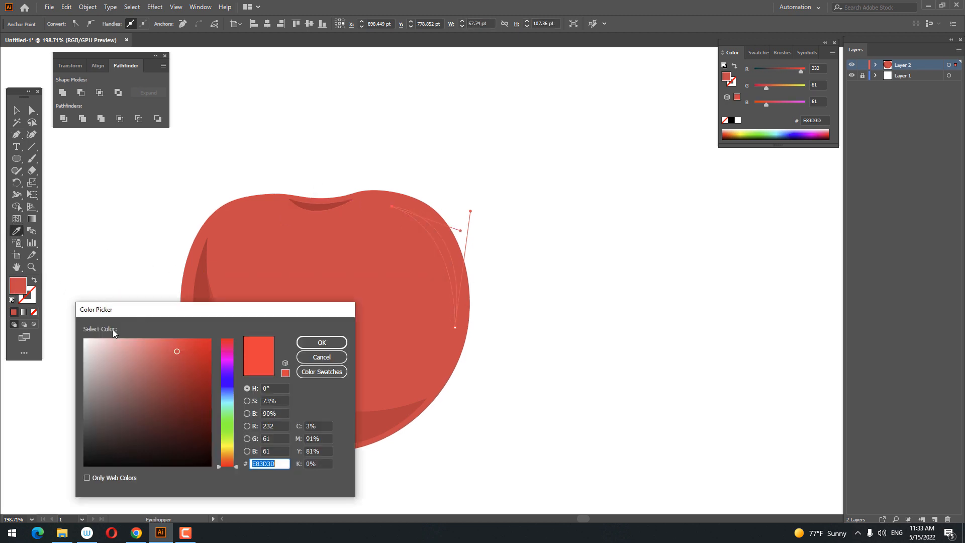
{"action": "left_click", "coordinate": [158, 345]}
{"action": "left_click", "coordinate": [321, 343]}
Reshape the light crescent with the Curvature tool, bowing its outer and inner curves toward the fruit's edge, and deselect it
{"action": "key", "text": "z"}
{"action": "mouse_move", "coordinate": [345, 325]}
{"action": "left_mouse_down"}
{"action": "mouse_move", "coordinate": [216, 262]}
{"action": "mouse_move", "coordinate": [359, 315]}
{"action": "left_mouse_up"}
{"action": "left_click", "coordinate": [32, 135]}
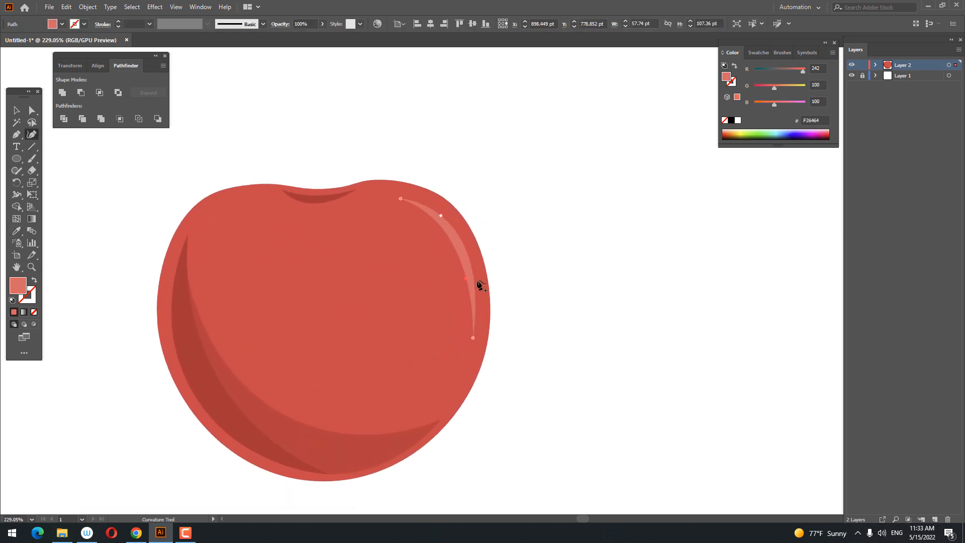
{"action": "left_click", "coordinate": [475, 261]}
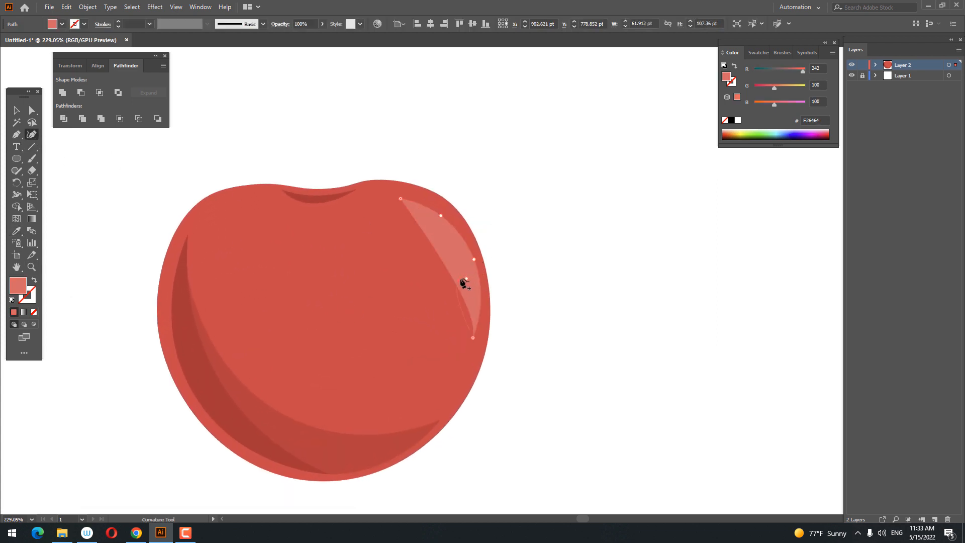
{"action": "left_click_drag", "start_coordinate": [460, 280], "coordinate": [482, 343]}
{"action": "key", "text": "ctrl+z"}
{"action": "left_click_drag", "start_coordinate": [459, 260], "coordinate": [460, 260]}
{"action": "key", "text": "z"}
{"action": "left_click_drag", "start_coordinate": [504, 213], "coordinate": [475, 236]}
{"action": "left_click_drag", "start_coordinate": [412, 330], "coordinate": [390, 265]}
{"action": "left_click", "coordinate": [14, 108]}
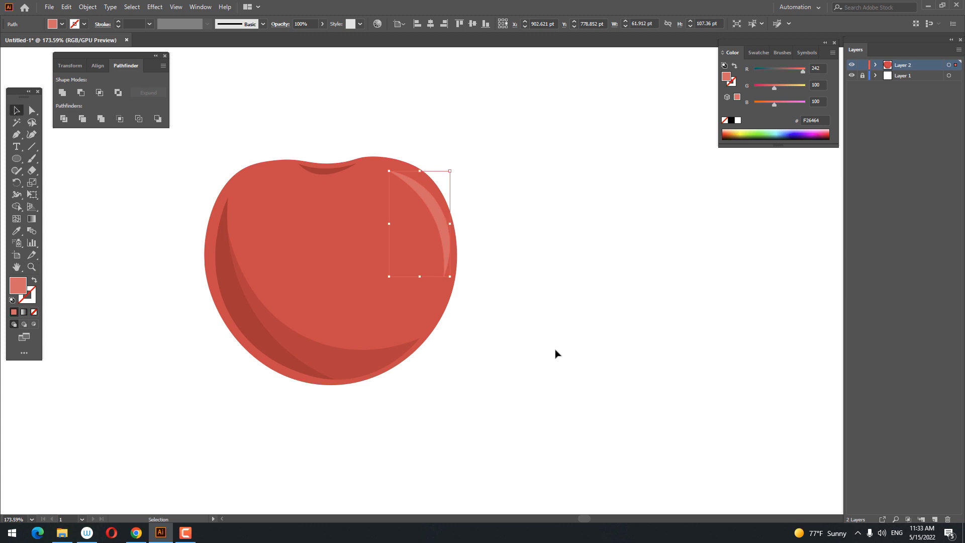
{"action": "left_click", "coordinate": [555, 351]}
Draw a curved stem with the Pen tool, rising from the fruit's top notch to a blunt, slanted end at the upper left
{"action": "scroll", "coordinate": [384, 287], "scroll_direction": "up", "scroll_amount": 2}
{"action": "left_click_drag", "start_coordinate": [333, 287], "coordinate": [327, 394]}
{"action": "key", "text": "p"}
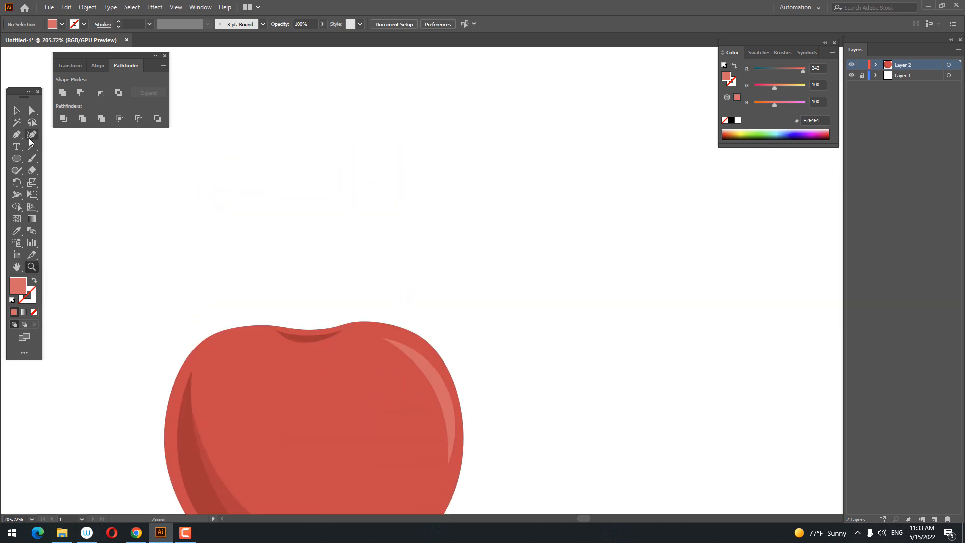
{"action": "left_click", "coordinate": [313, 335]}
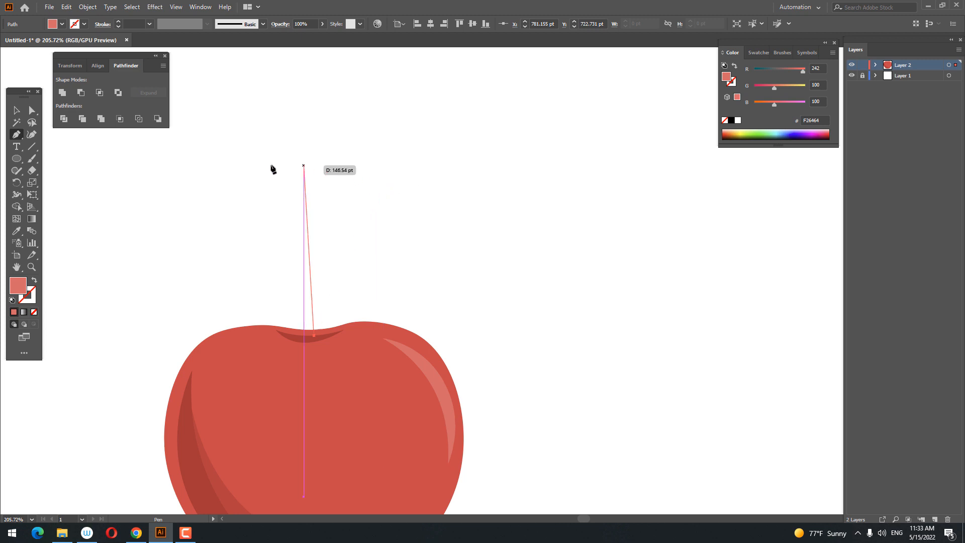
{"action": "left_click_drag", "start_coordinate": [243, 180], "coordinate": [152, 138]}
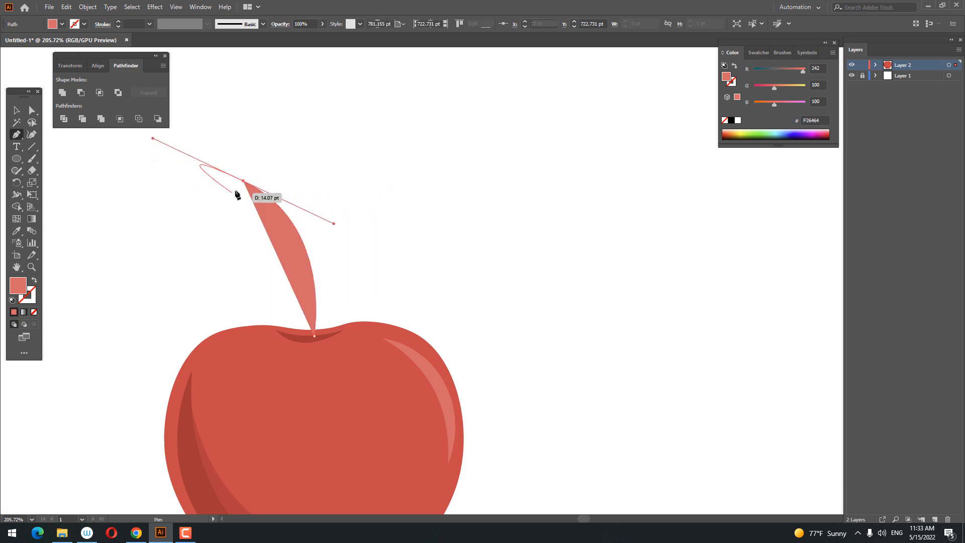
{"action": "left_click", "coordinate": [243, 181]}
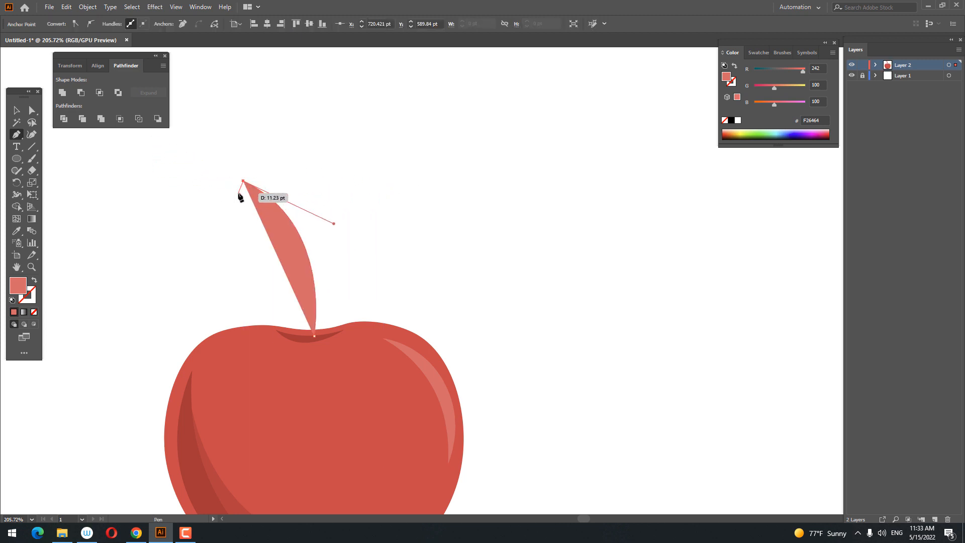
{"action": "left_click", "coordinate": [237, 192]}
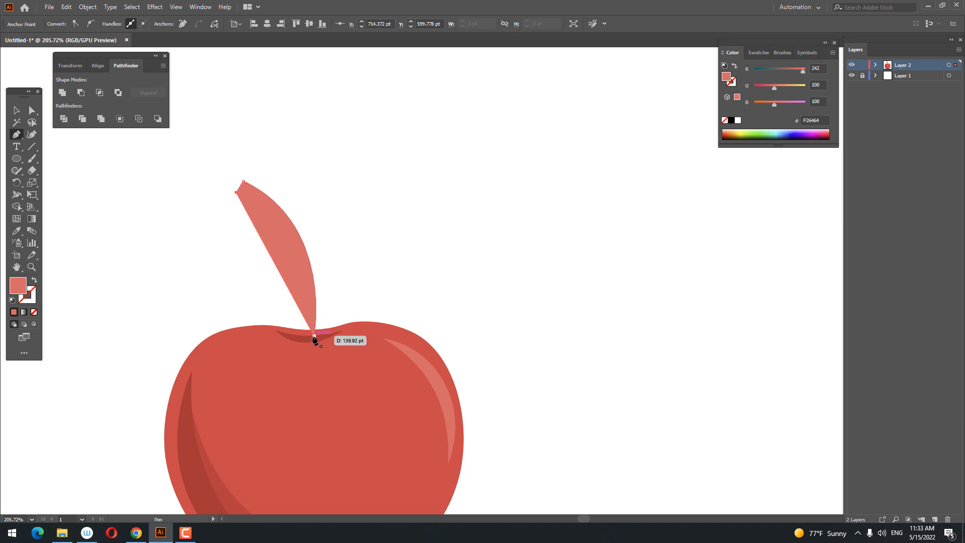
{"action": "left_click", "coordinate": [314, 335]}
{"action": "left_click_drag", "start_coordinate": [275, 264], "coordinate": [297, 236]}
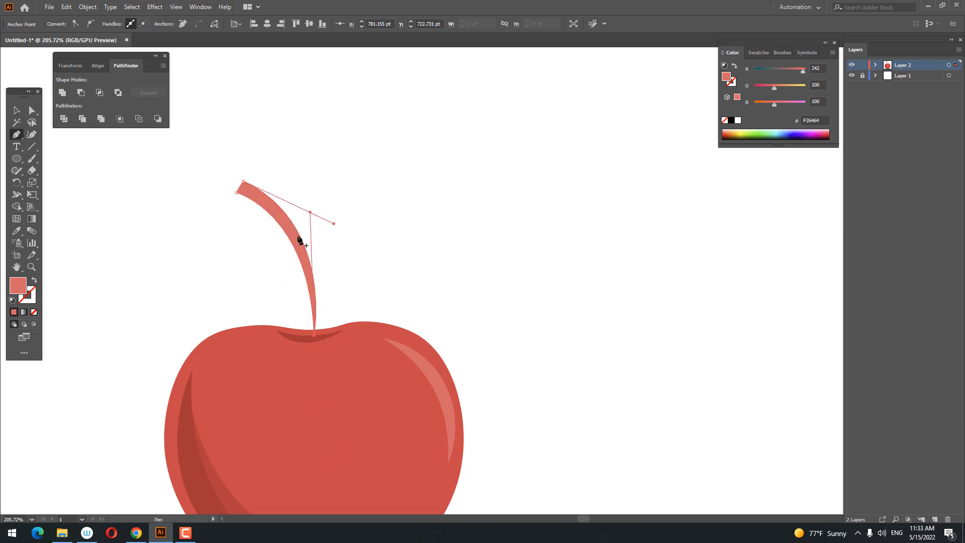
Fill the stem with the dark brown 605248
{"action": "double_click", "coordinate": [22, 287]}
{"action": "left_click", "coordinate": [105, 425]}
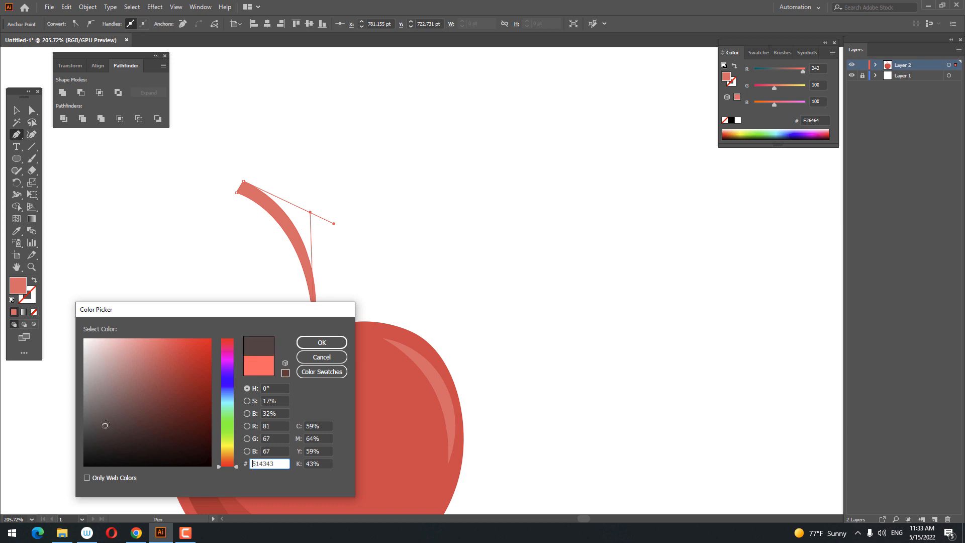
{"action": "left_click_drag", "start_coordinate": [231, 468], "coordinate": [227, 460]}
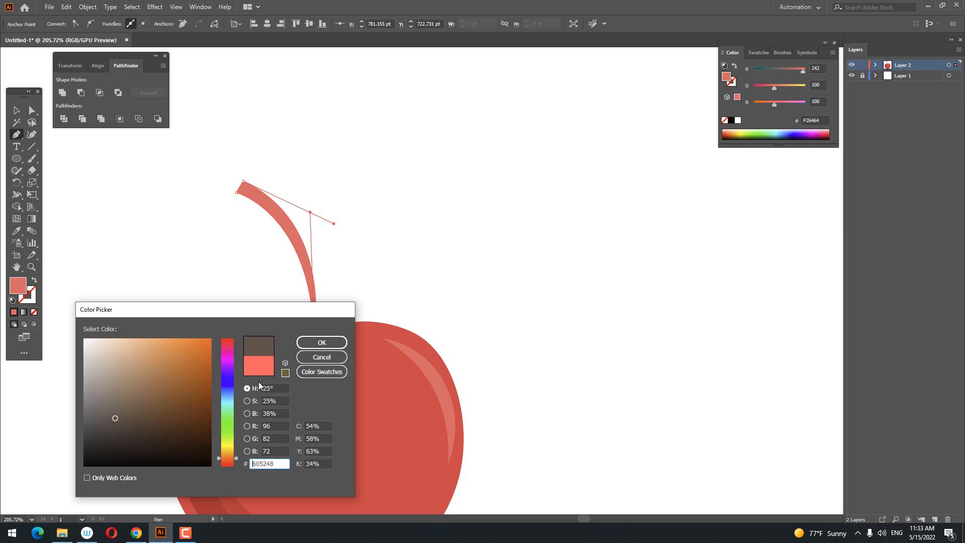
{"action": "left_click", "coordinate": [322, 342]}
Move the stem slightly down and left into the notch, then bring the notch's dark shading to the front and deselect it
{"action": "key", "text": "z"}
{"action": "left_click", "coordinate": [213, 259], "text": "alt"}
{"action": "left_click", "coordinate": [387, 370]}
{"action": "left_click", "coordinate": [387, 370]}
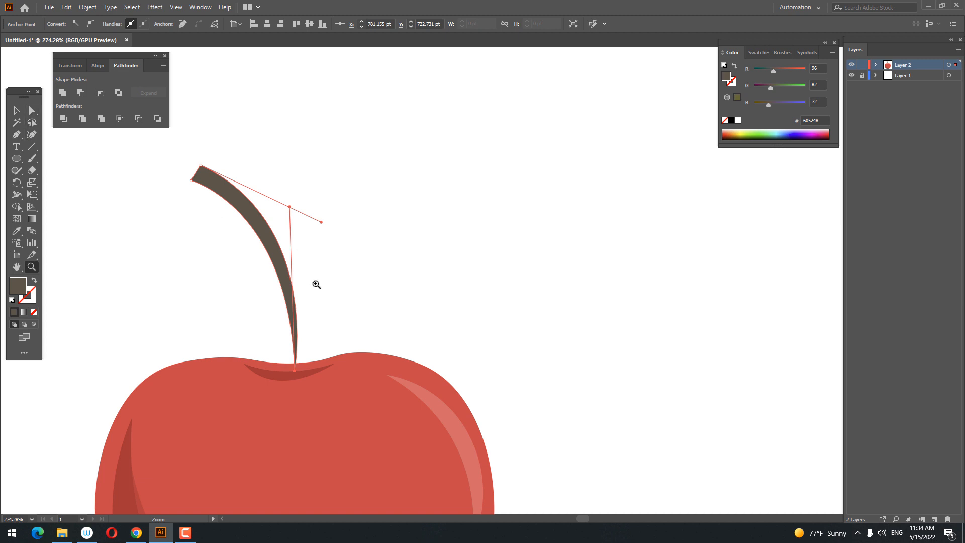
{"action": "left_click", "coordinate": [274, 251]}
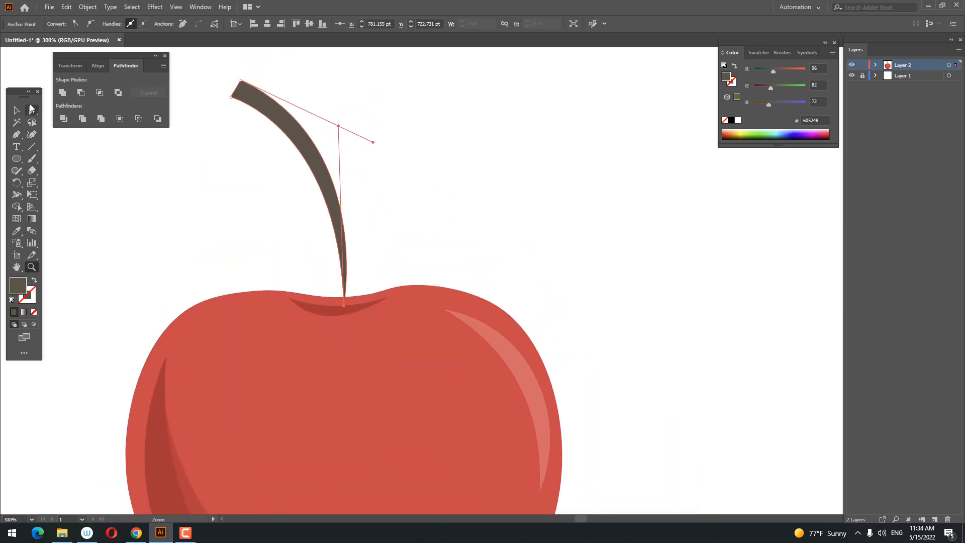
{"action": "key", "text": "v"}
{"action": "mouse_move", "coordinate": [312, 173]}
{"action": "left_mouse_down"}
{"action": "mouse_move", "coordinate": [323, 187]}
{"action": "mouse_move", "coordinate": [315, 192]}
{"action": "left_mouse_up"}
{"action": "right_click", "coordinate": [360, 307]}
{"action": "mouse_move", "coordinate": [412, 253]}
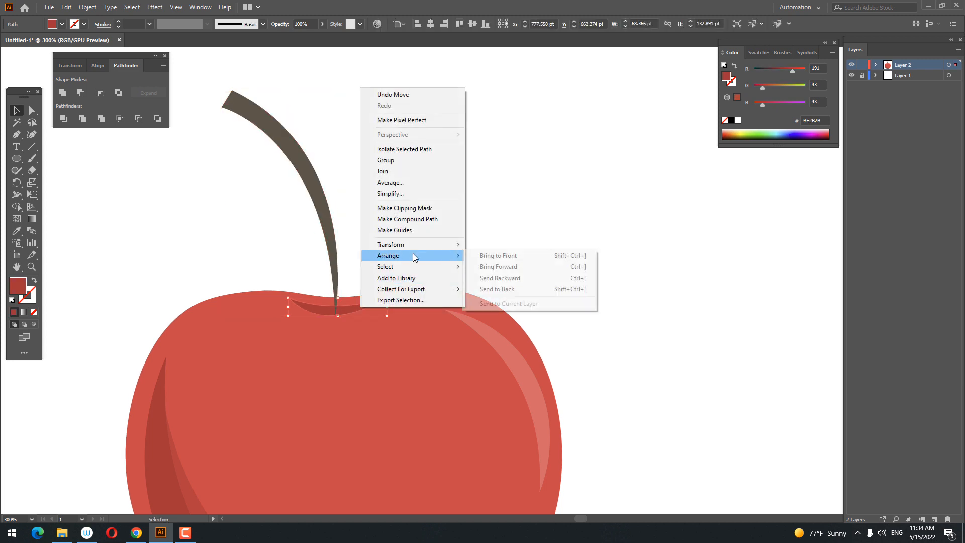
{"action": "left_click", "coordinate": [533, 256]}
{"action": "left_click", "coordinate": [463, 247]}
Draw a small pointed twig on the left side of the lower stem with the Pen tool and give it the stem's brown
{"action": "scroll", "coordinate": [463, 248], "scroll_direction": "down", "scroll_amount": 3}
{"action": "key", "text": "z"}
{"action": "left_click_drag", "start_coordinate": [384, 319], "coordinate": [485, 370]}
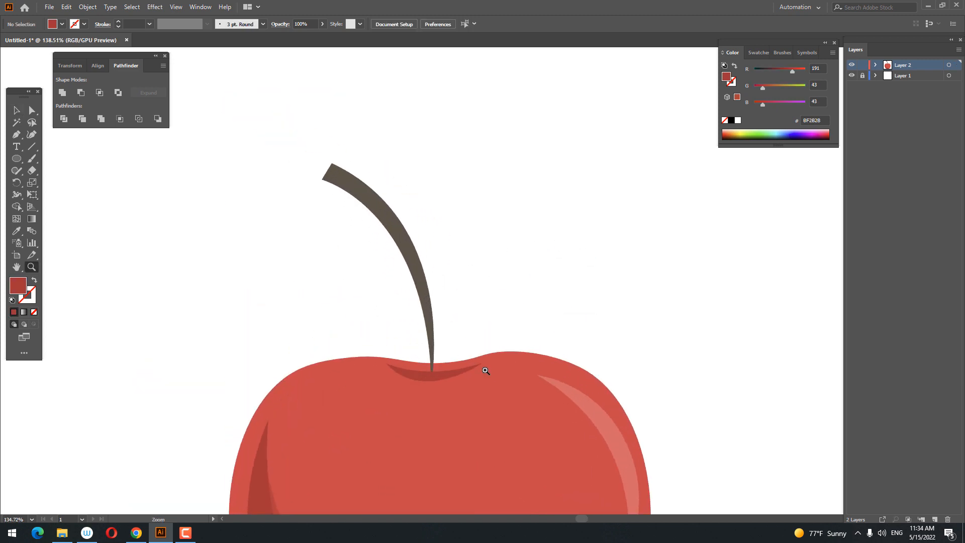
{"action": "left_click", "coordinate": [16, 134]}
{"action": "left_click", "coordinate": [411, 307]}
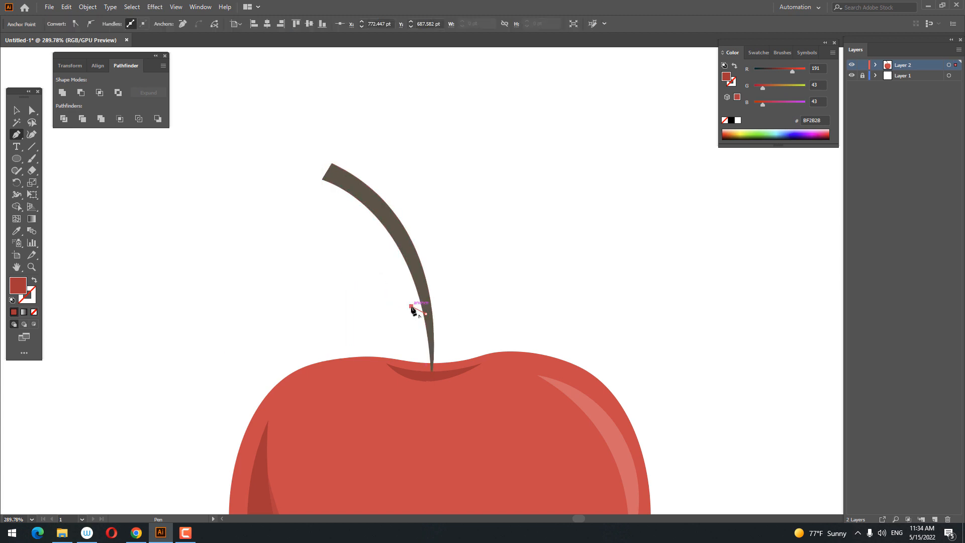
{"action": "left_click", "coordinate": [425, 314]}
{"action": "left_click", "coordinate": [429, 329]}
{"action": "left_click", "coordinate": [411, 307]}
{"action": "left_click", "coordinate": [16, 230]}
{"action": "left_click", "coordinate": [413, 245]}
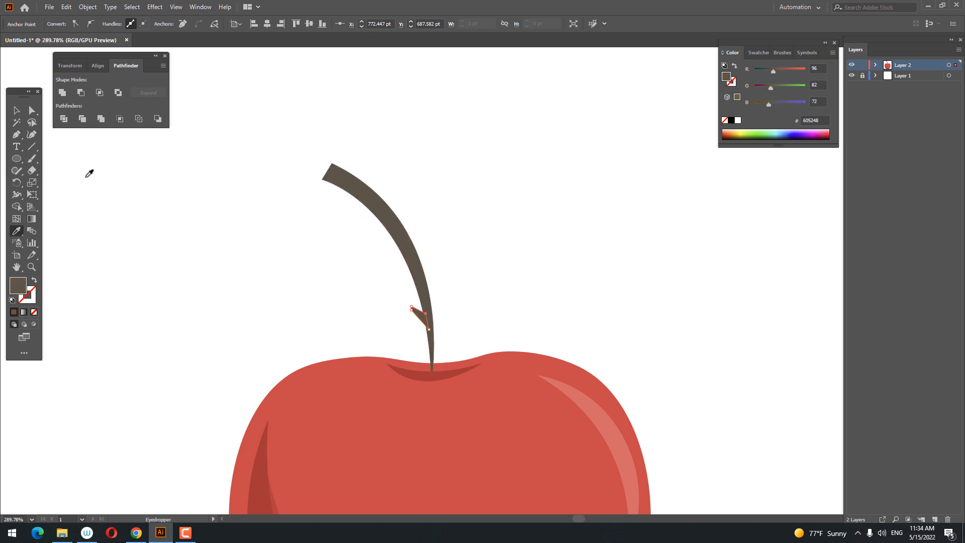
Draw a circle about 90 pt wide to the left of the stem and paste a copy in front, offset right so they overlap
{"action": "left_click", "coordinate": [17, 158]}
{"action": "left_click_drag", "start_coordinate": [82, 217], "coordinate": [229, 364]}
{"action": "left_click", "coordinate": [16, 110]}
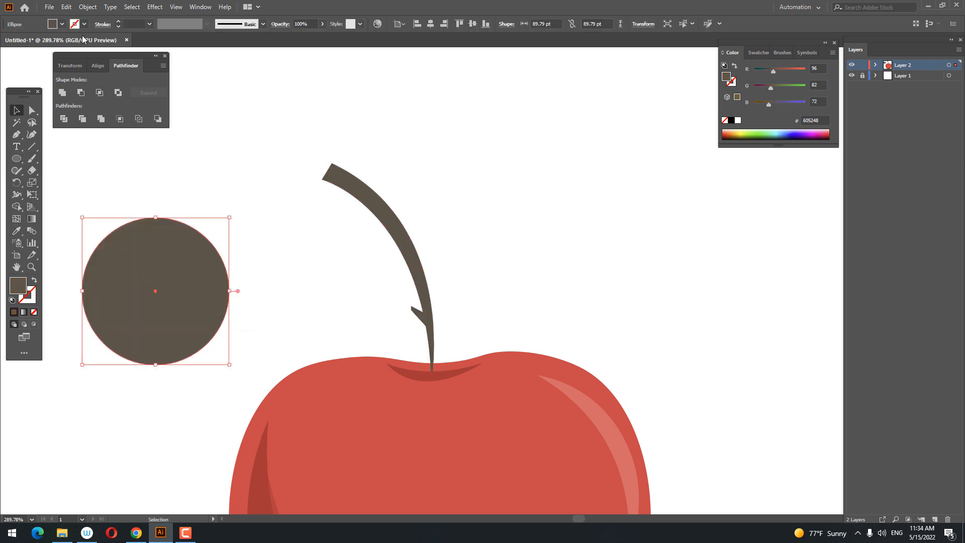
{"action": "left_click", "coordinate": [67, 7]}
{"action": "left_click", "coordinate": [82, 54]}
{"action": "left_click", "coordinate": [67, 7]}
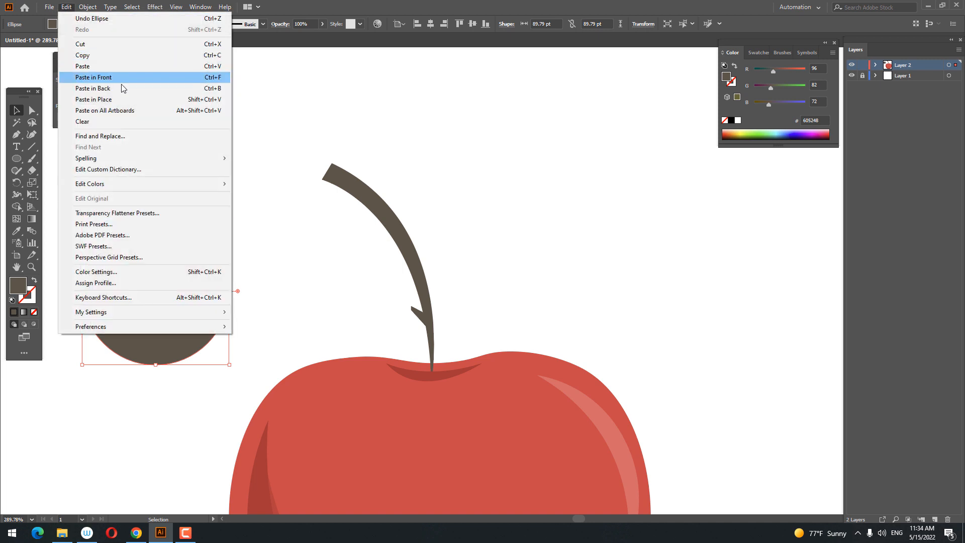
{"action": "left_click", "coordinate": [101, 76]}
{"action": "left_click_drag", "start_coordinate": [181, 314], "coordinate": [263, 316]}
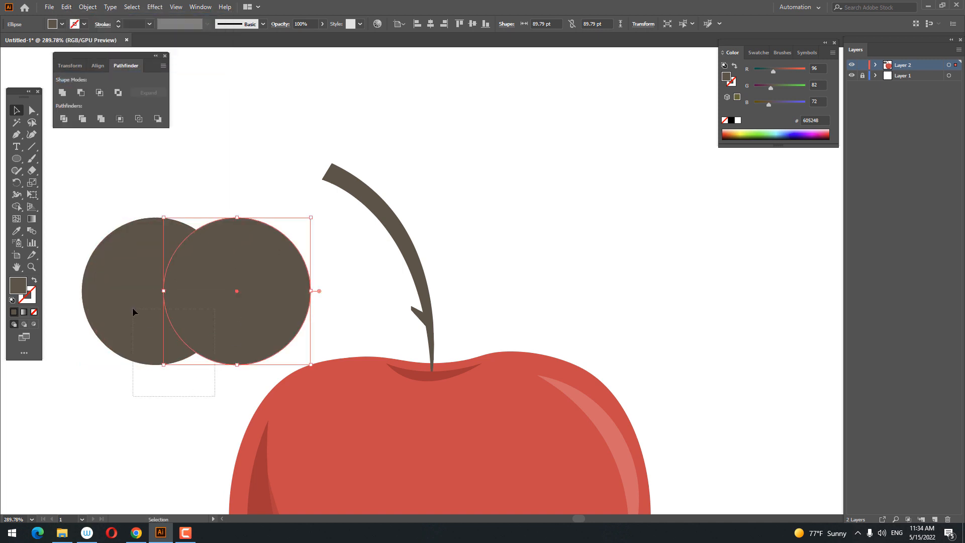
Intersect the two circles into a pointed leaf shape and fill it with green 5F9928
{"action": "left_click_drag", "start_coordinate": [132, 312], "coordinate": [132, 308]}
{"action": "left_click", "coordinate": [100, 92]}
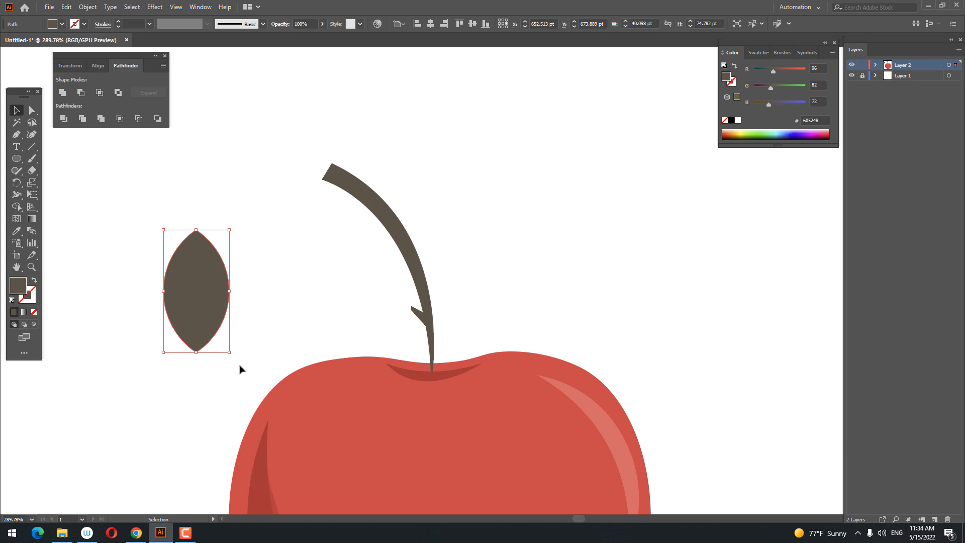
{"action": "double_click", "coordinate": [26, 288]}
{"action": "left_click", "coordinate": [231, 435]}
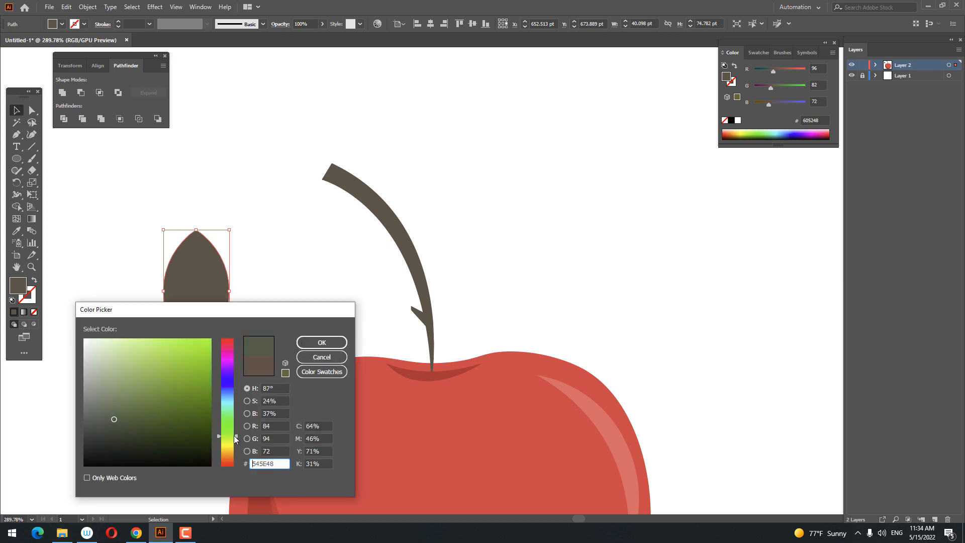
{"action": "left_click", "coordinate": [144, 367]}
{"action": "left_click", "coordinate": [179, 388]}
{"action": "left_click", "coordinate": [306, 345]}
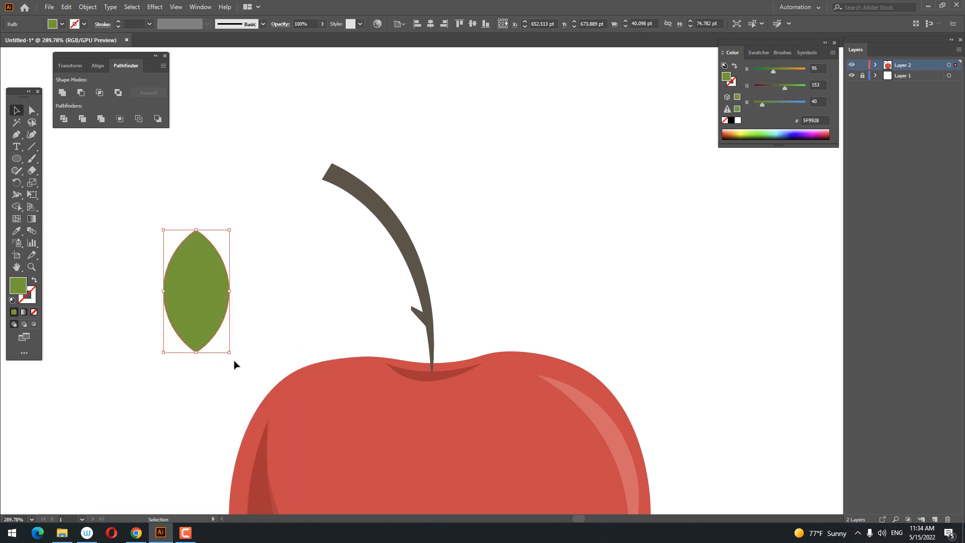
Rotate the leaf to a near-horizontal tilt, attach its right tip to the end of the twig, and deselect it
{"action": "left_click_drag", "start_coordinate": [233, 362], "coordinate": [403, 325]}
{"action": "key", "text": "z"}
{"action": "left_click_drag", "start_coordinate": [426, 337], "coordinate": [516, 429]}
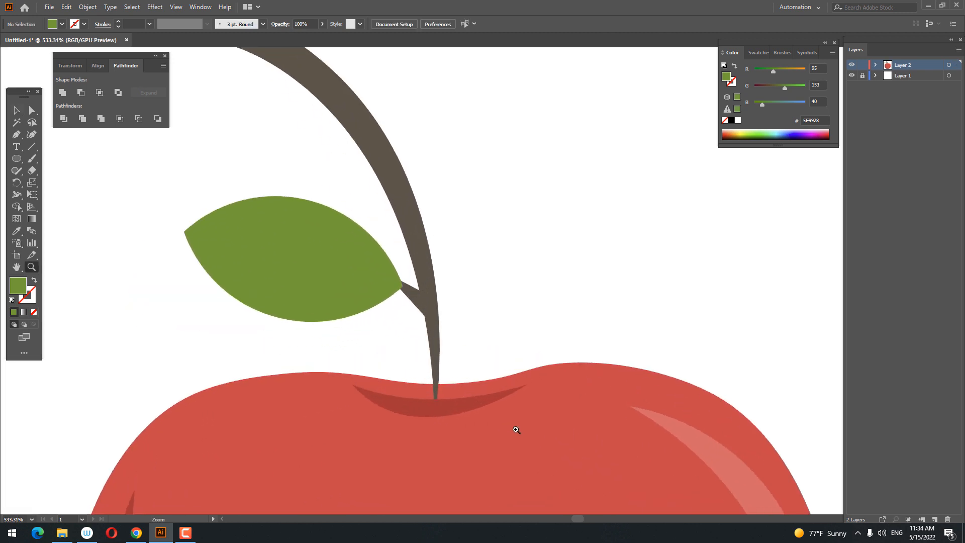
Curve the twig's lower edge with the Curvature tool, extend its end points under the leaf, and deselect it
{"action": "left_click", "coordinate": [20, 117]}
{"action": "left_click", "coordinate": [426, 311]}
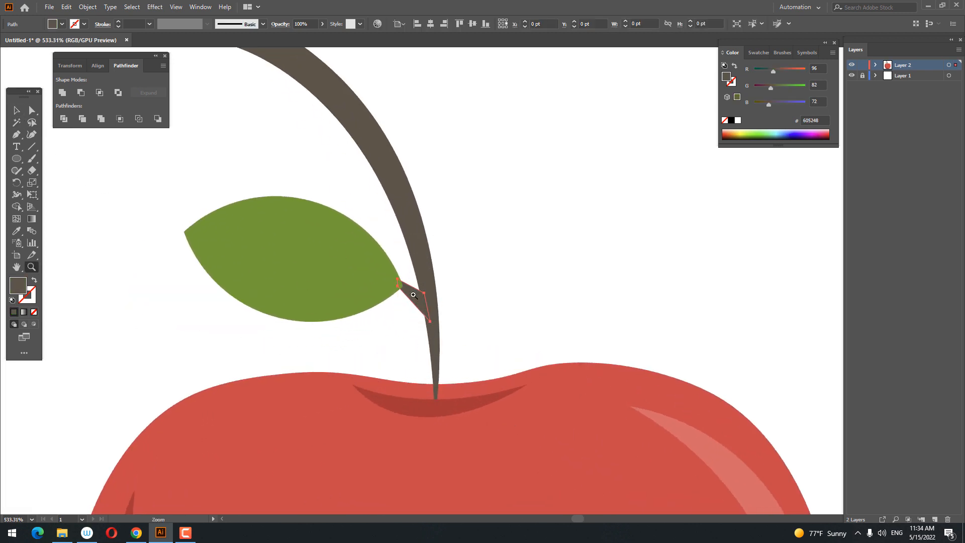
{"action": "key", "text": "z"}
{"action": "left_click_drag", "start_coordinate": [403, 284], "coordinate": [305, 300]}
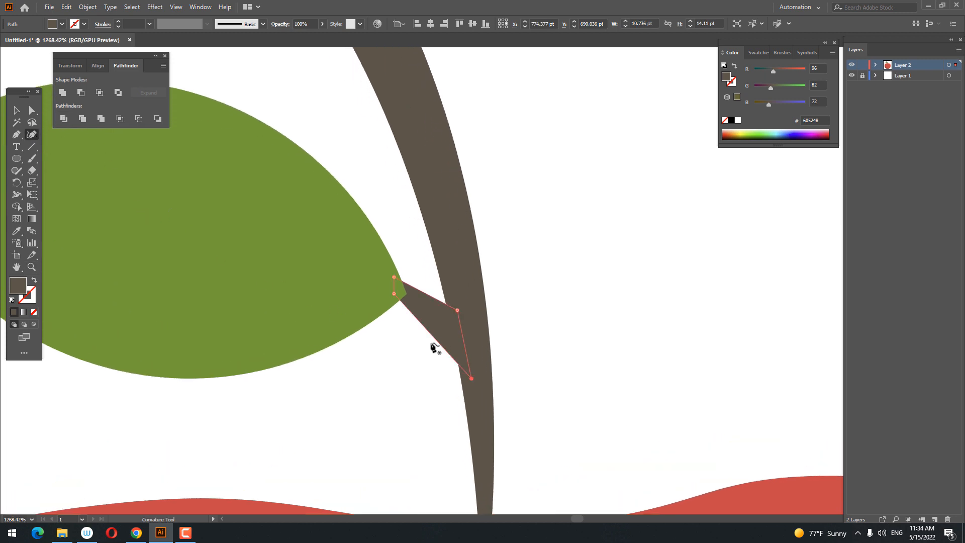
{"action": "double_click", "coordinate": [443, 324]}
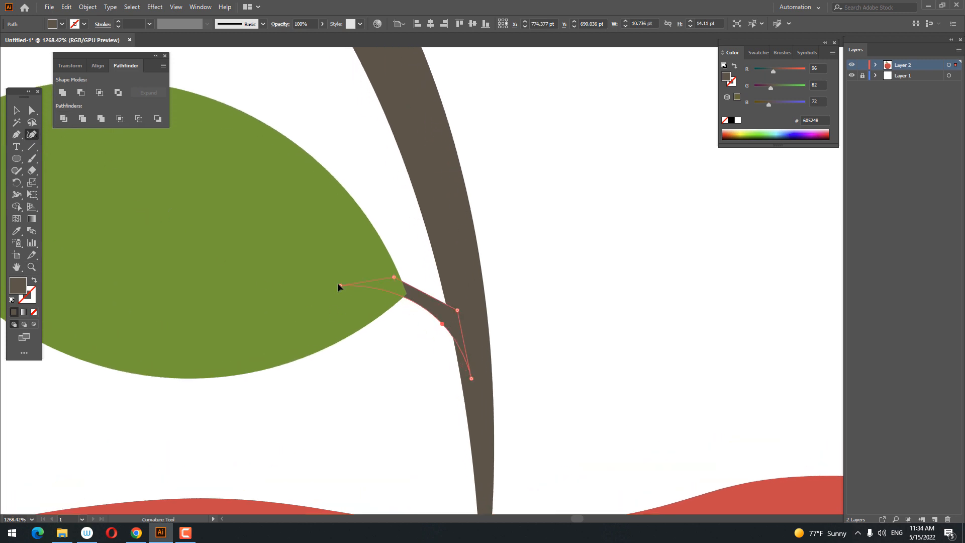
{"action": "left_click_drag", "start_coordinate": [394, 277], "coordinate": [320, 250]}
{"action": "key", "text": "z"}
{"action": "left_click_drag", "start_coordinate": [466, 316], "coordinate": [14, 82]}
{"action": "key", "text": "ctrl+shift+a"}
Draw a circle about 100 pt in diameter over the middle of the fruit, below the notch
{"action": "left_click_drag", "start_coordinate": [516, 452], "coordinate": [370, 394]}
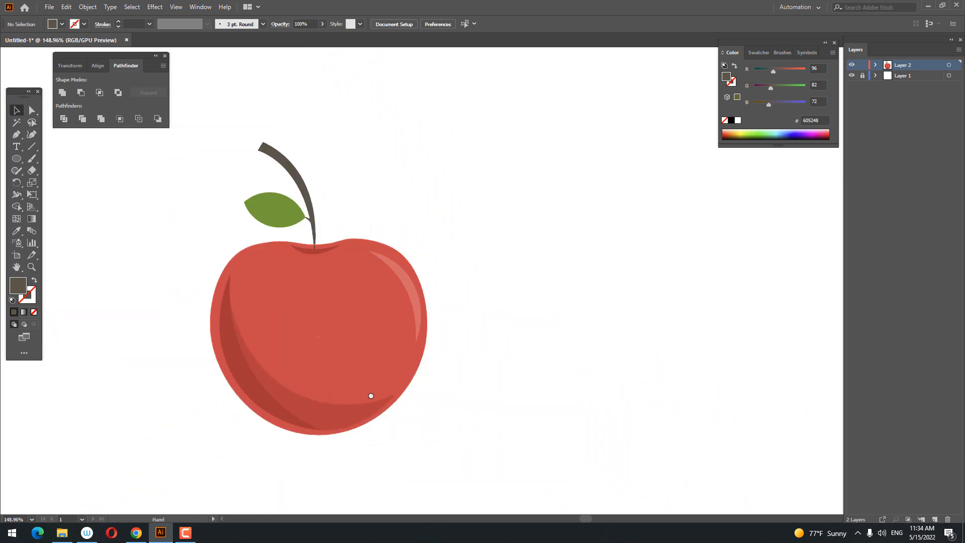
{"action": "scroll", "coordinate": [368, 377], "scroll_direction": "down", "scroll_amount": 1}
{"action": "left_click_drag", "start_coordinate": [366, 359], "coordinate": [385, 310]}
{"action": "scroll", "coordinate": [365, 262], "scroll_direction": "up", "scroll_amount": 1}
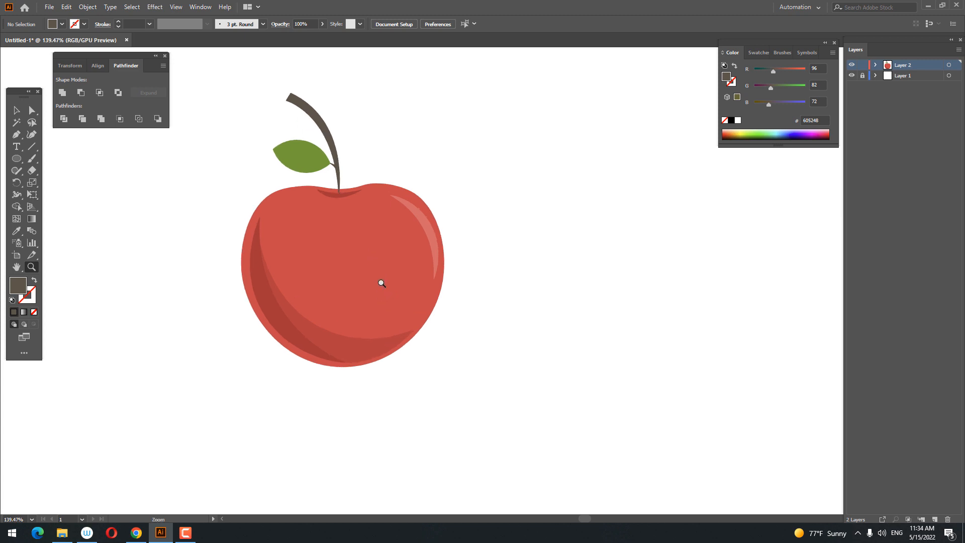
{"action": "left_click", "coordinate": [16, 157]}
{"action": "left_click_drag", "start_coordinate": [340, 246], "coordinate": [395, 291]}
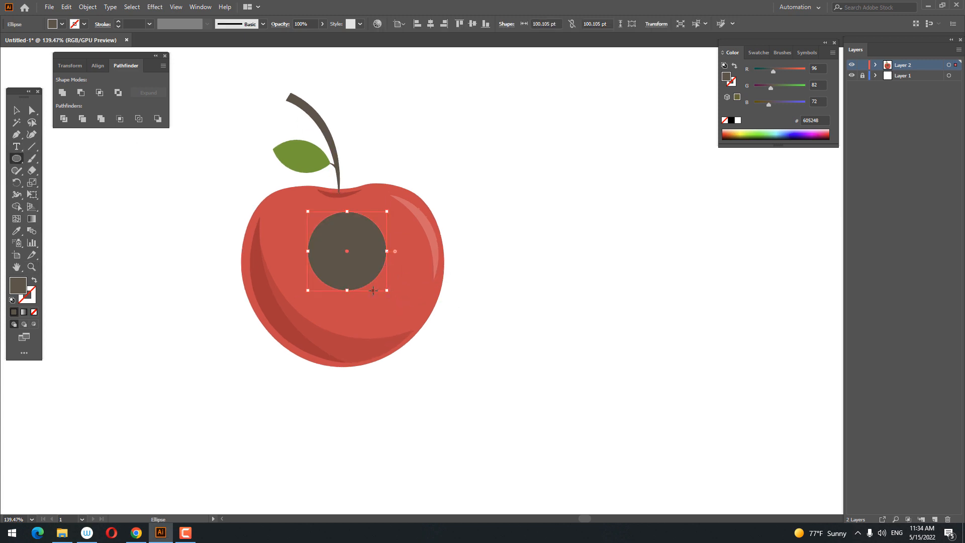
Fill the circle over the middle of the fruit with the white of the canvas
{"action": "left_click", "coordinate": [21, 233]}
{"action": "left_click", "coordinate": [140, 282]}
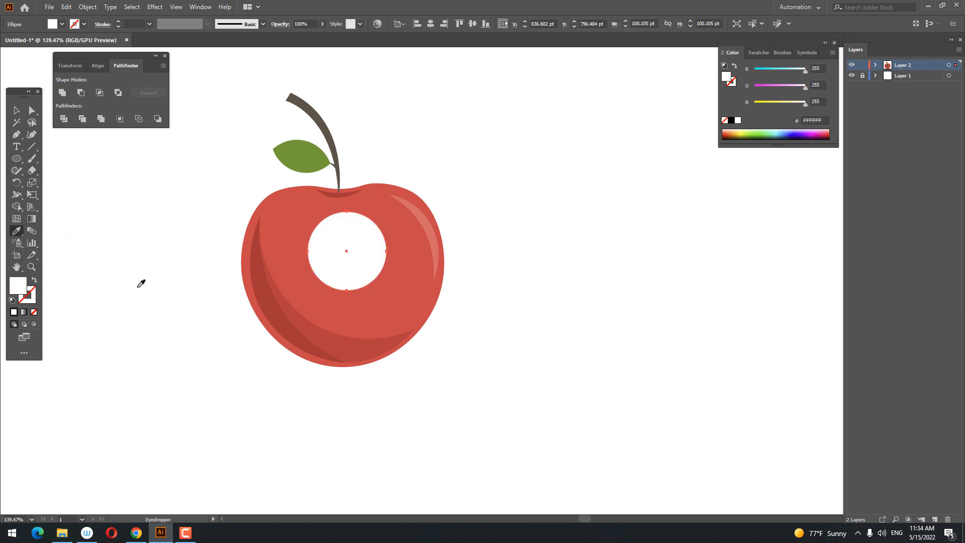
{"action": "scroll", "coordinate": [377, 280], "scroll_direction": "up", "scroll_amount": 2}
{"action": "left_click", "coordinate": [17, 110]}
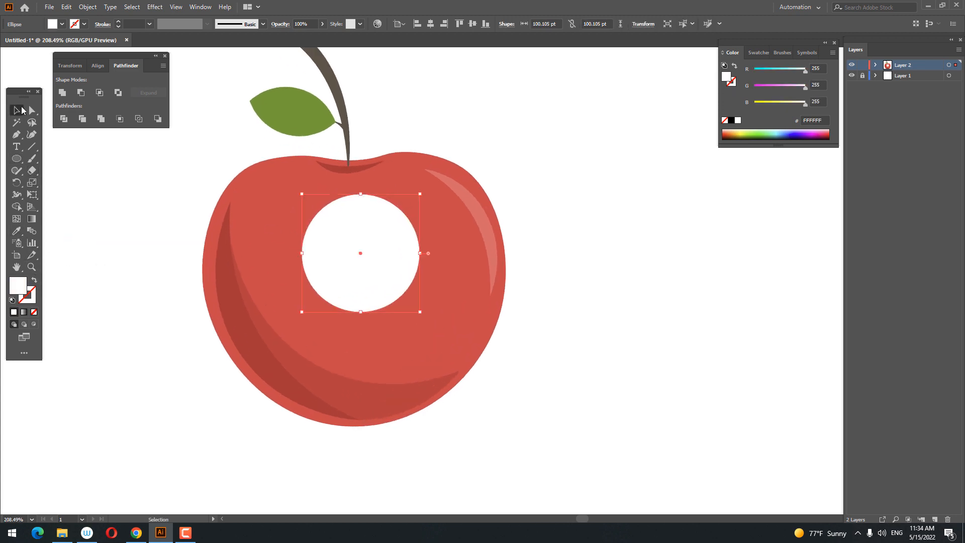
Duplicate the white circle in place, scale the copy concentrically to about 80 pt, and fill it dark brown 4C3F36
{"action": "left_click", "coordinate": [67, 7]}
{"action": "key", "text": "Escape"}
{"action": "left_click", "coordinate": [66, 7]}
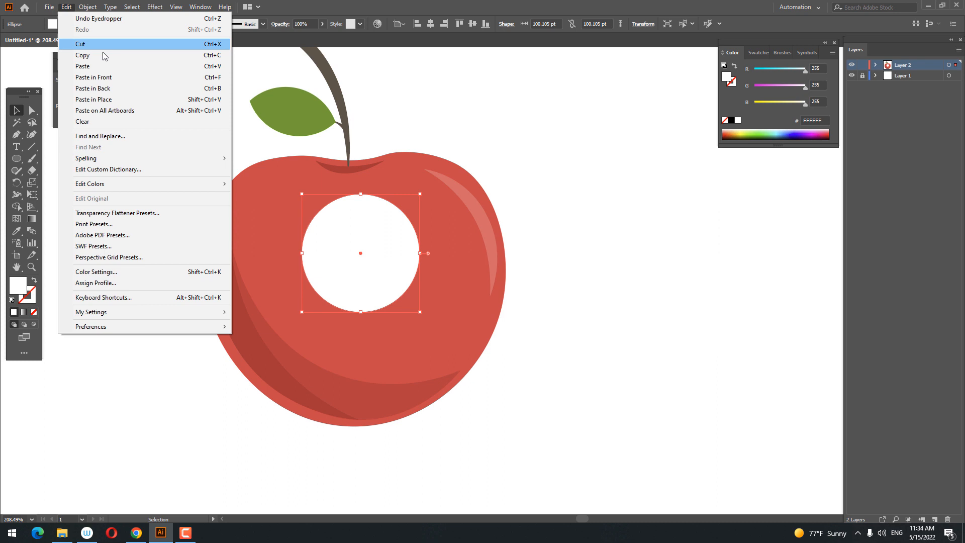
{"action": "left_click", "coordinate": [124, 82]}
{"action": "left_click_drag", "start_coordinate": [420, 311], "coordinate": [408, 300]}
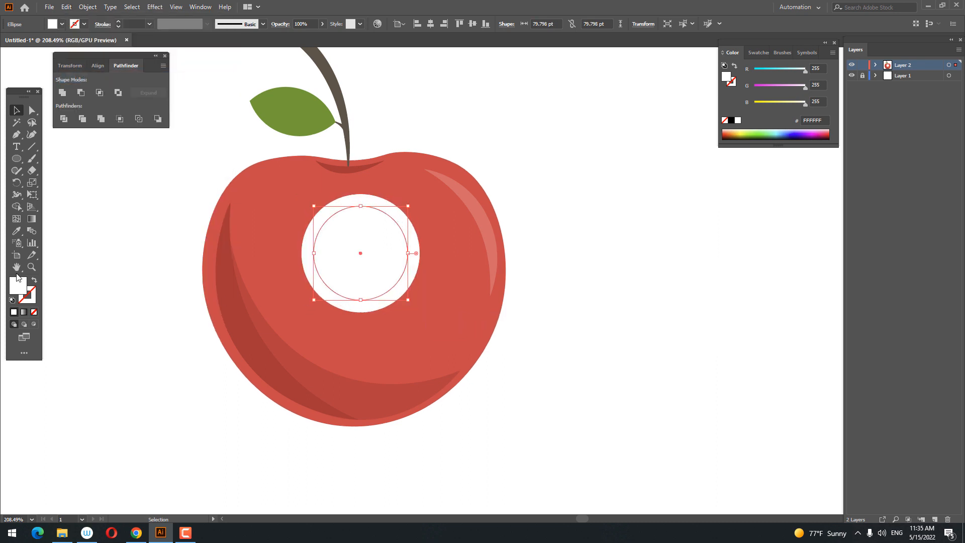
{"action": "double_click", "coordinate": [18, 285]}
{"action": "left_click", "coordinate": [120, 426]}
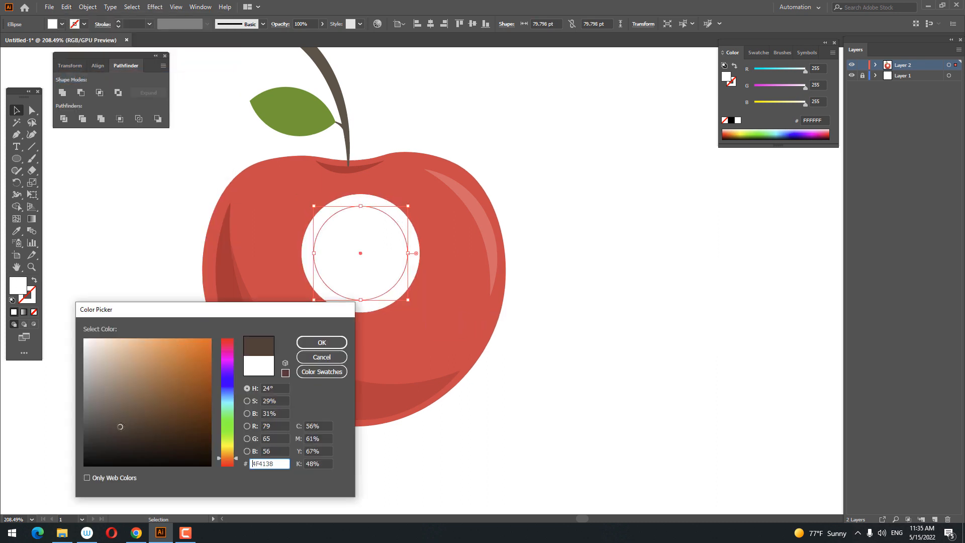
{"action": "left_click", "coordinate": [315, 346]}
Paste another circle in front, shrink it to about 39 pt just below and left of the iris centre, and fill it white
{"action": "left_click", "coordinate": [66, 7]}
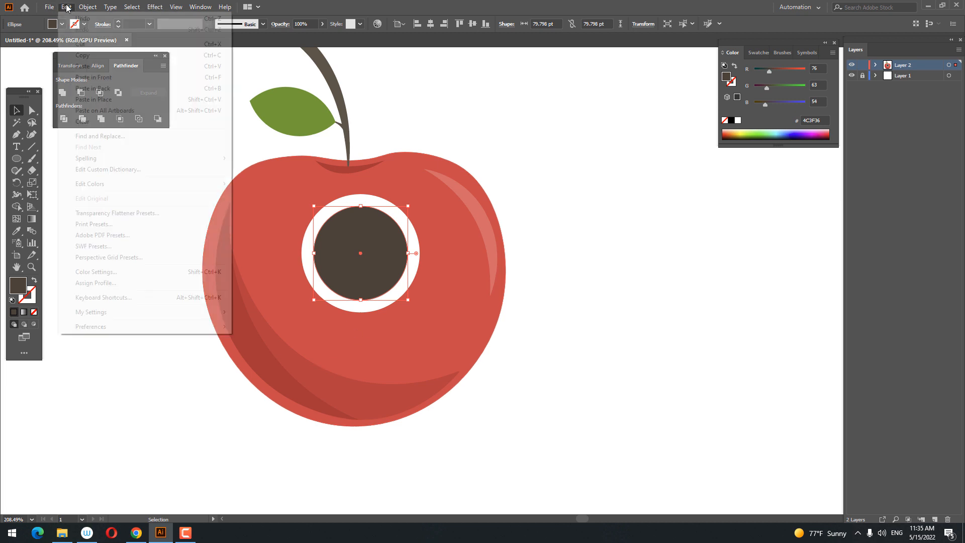
{"action": "left_click", "coordinate": [93, 77]}
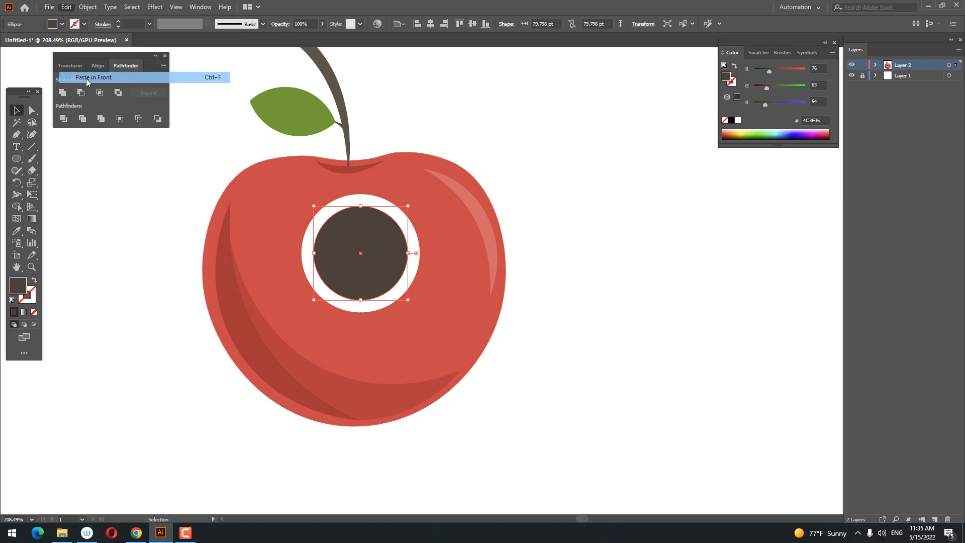
{"action": "left_click_drag", "start_coordinate": [409, 299], "coordinate": [358, 259]}
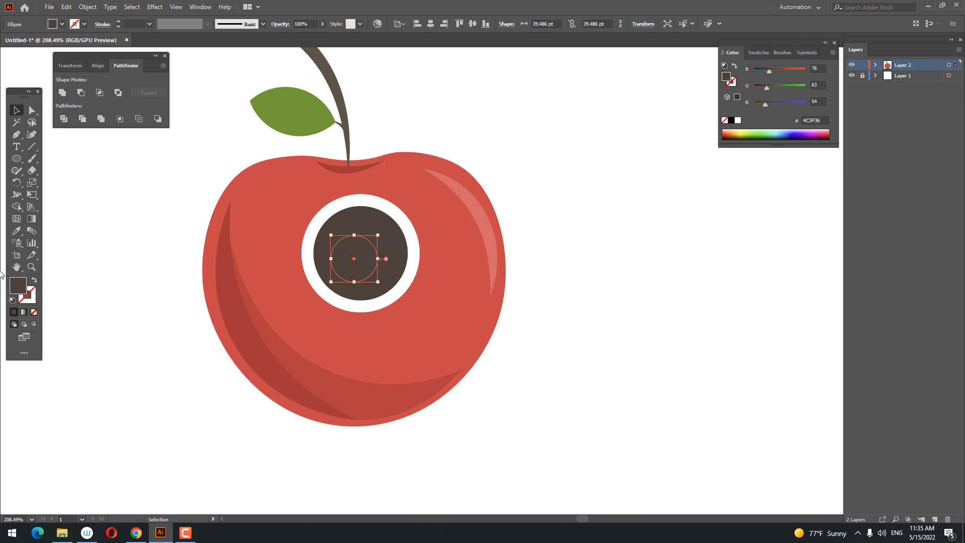
{"action": "left_click", "coordinate": [17, 232]}
{"action": "left_click", "coordinate": [319, 216]}
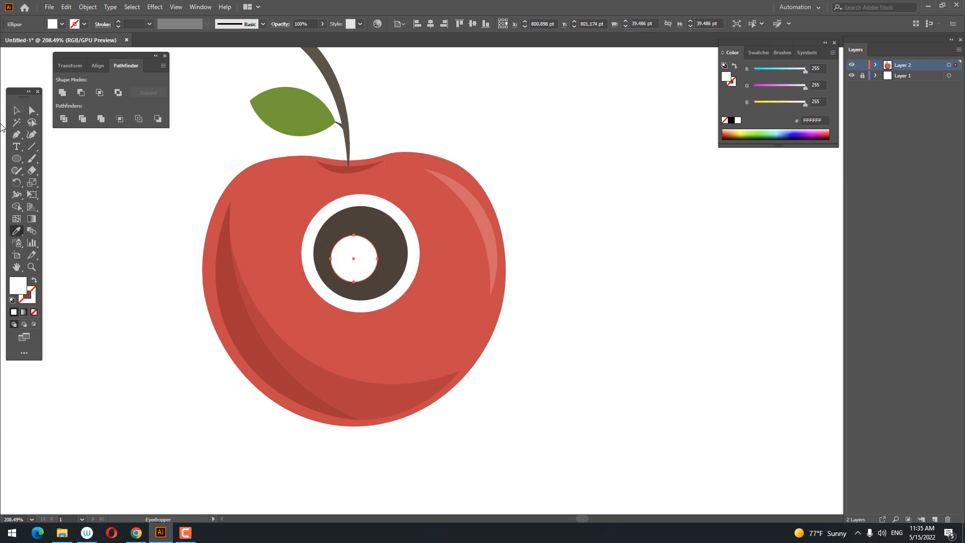
Duplicate the inner white circle as a smaller highlight near the upper-right edge of the iris, and deselect it
{"action": "left_click", "coordinate": [16, 112]}
{"action": "left_click", "coordinate": [66, 7]}
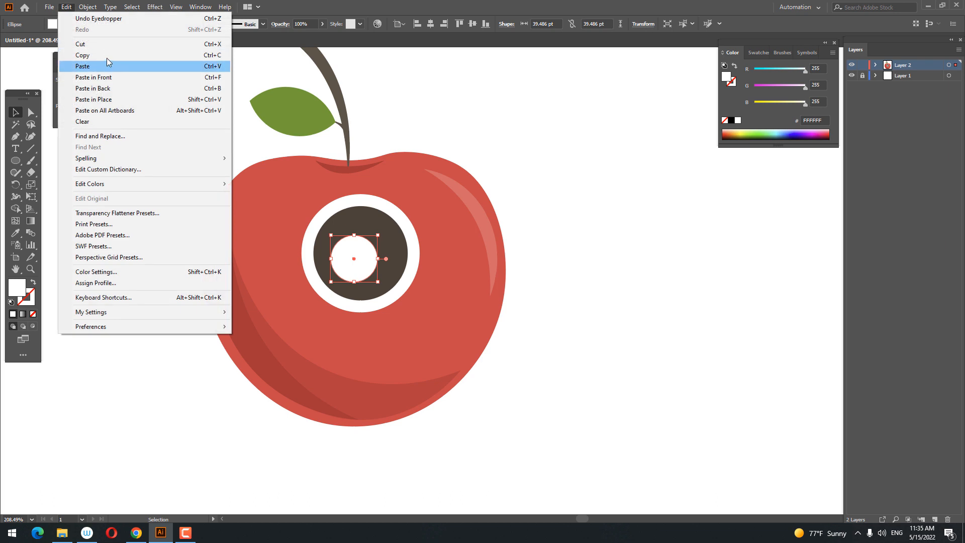
{"action": "left_click", "coordinate": [108, 56]}
{"action": "left_click", "coordinate": [66, 7]}
{"action": "left_click", "coordinate": [101, 75]}
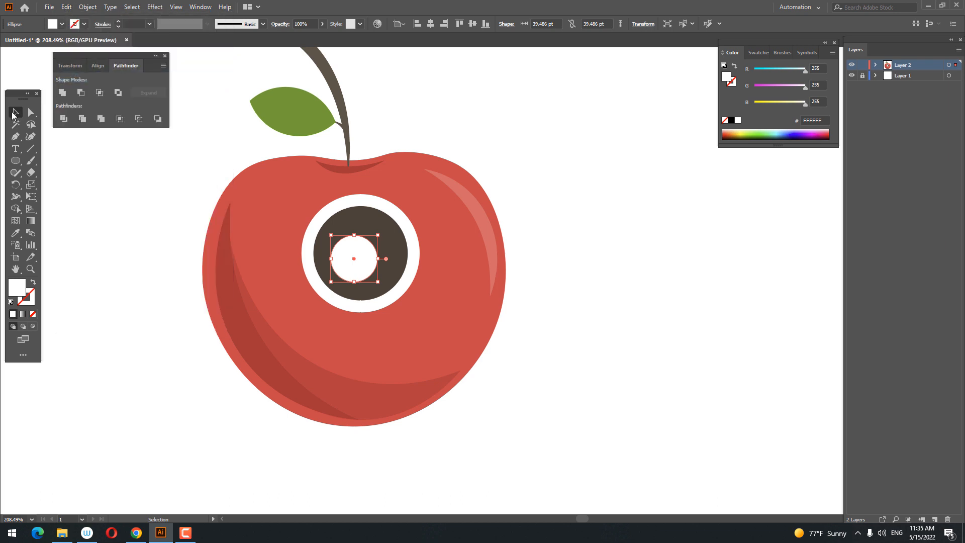
{"action": "left_click_drag", "start_coordinate": [361, 271], "coordinate": [388, 229]}
{"action": "left_click", "coordinate": [663, 366]}
{"action": "scroll", "coordinate": [540, 381], "scroll_direction": "right", "scroll_amount": 3}
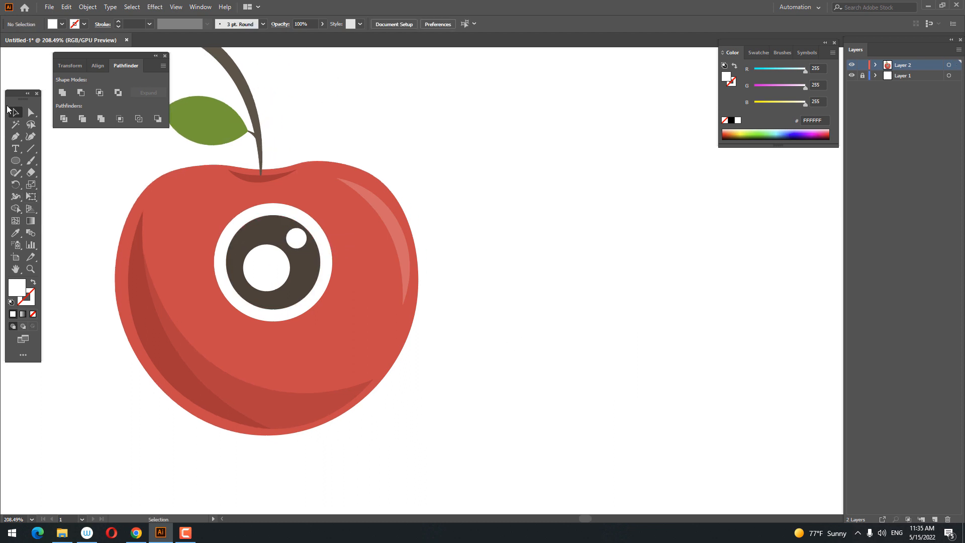
Duplicate the dark brown iris circle in front and move the copy straight down so it overlaps the iris's lower half
{"action": "left_click", "coordinate": [266, 283]}
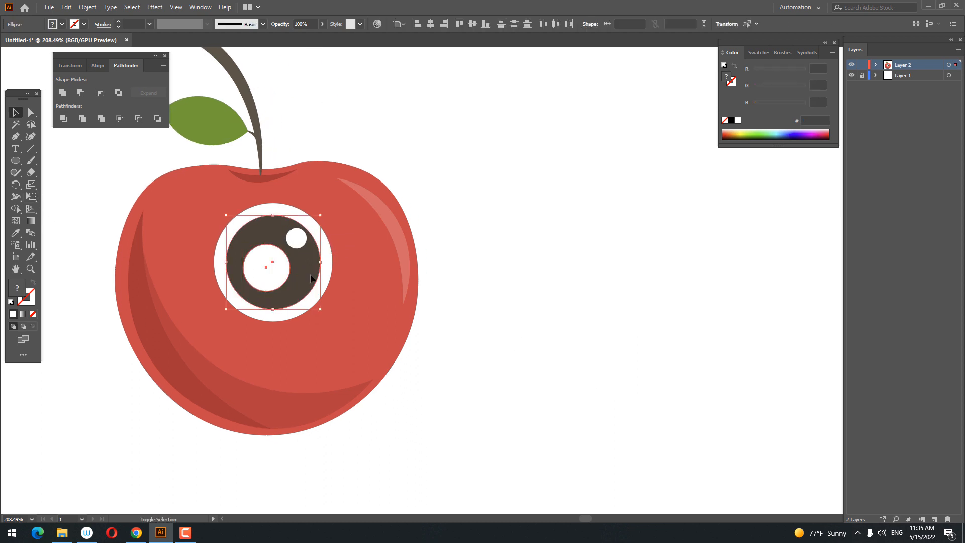
{"action": "left_click", "coordinate": [343, 331]}
{"action": "left_click", "coordinate": [310, 280]}
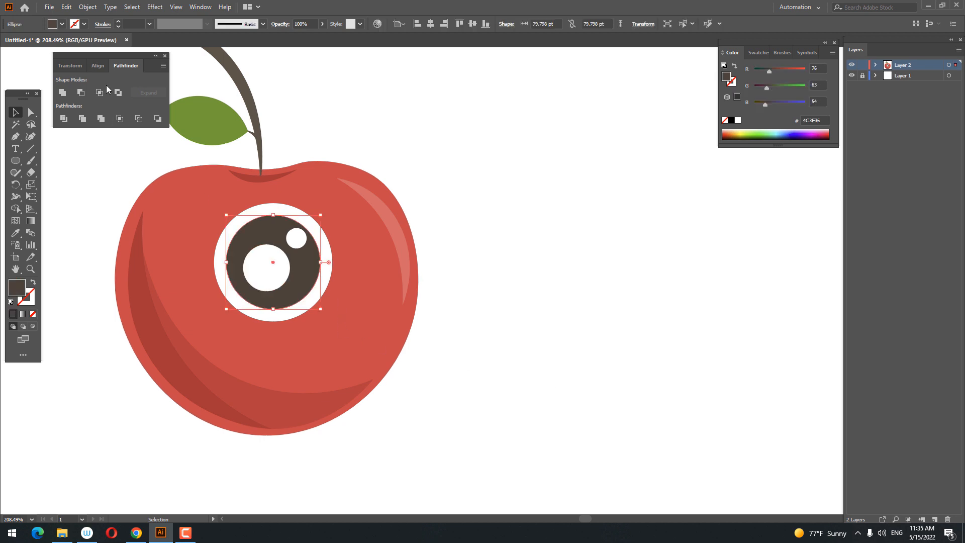
{"action": "left_click", "coordinate": [67, 7]}
{"action": "left_click", "coordinate": [96, 53]}
{"action": "left_click", "coordinate": [70, 7]}
{"action": "left_click", "coordinate": [100, 77]}
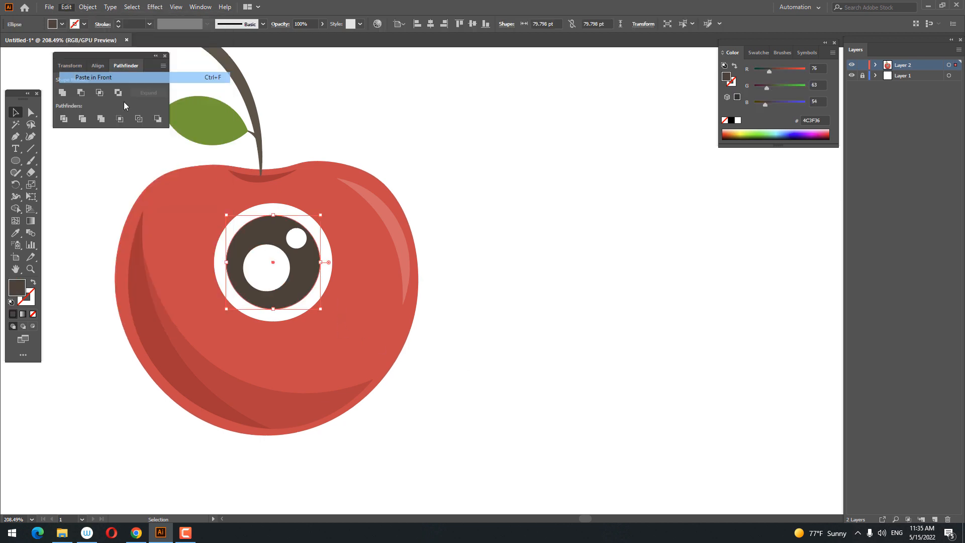
{"action": "left_click_drag", "start_coordinate": [317, 271], "coordinate": [317, 304]}
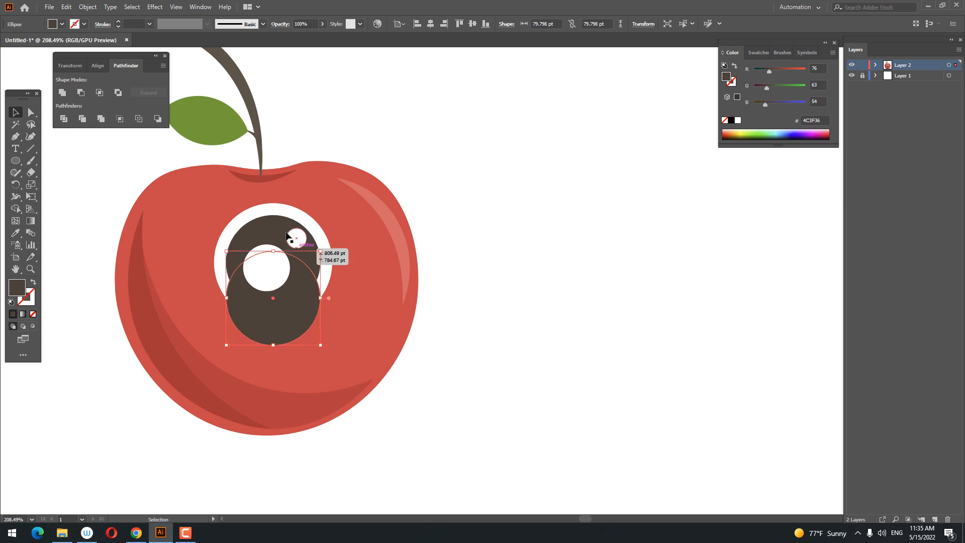
Fill the original iris circle with near-black 211E1D and add the lowered brown copy to the selection
{"action": "left_click", "coordinate": [245, 228]}
{"action": "double_click", "coordinate": [20, 286]}
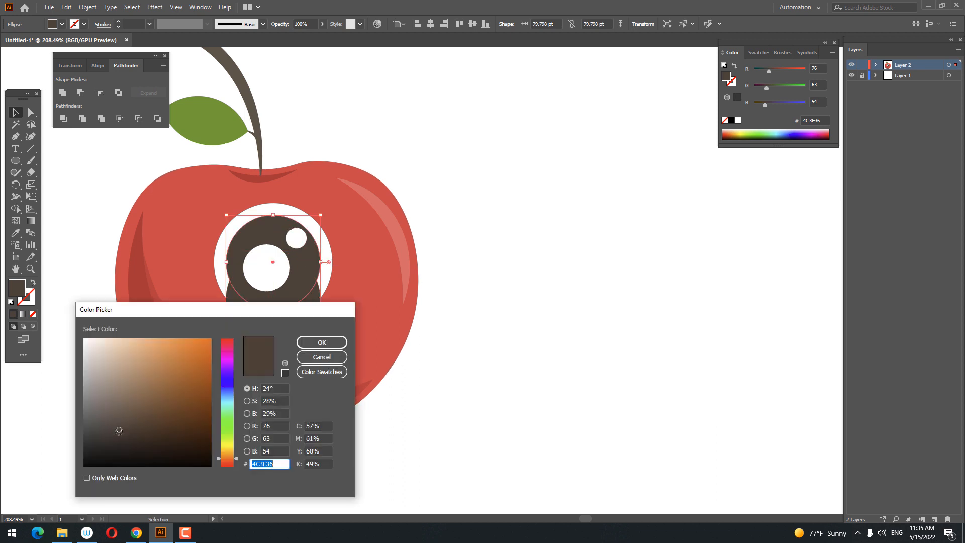
{"action": "type", "text": "211E1D"}
{"action": "left_click", "coordinate": [326, 346]}
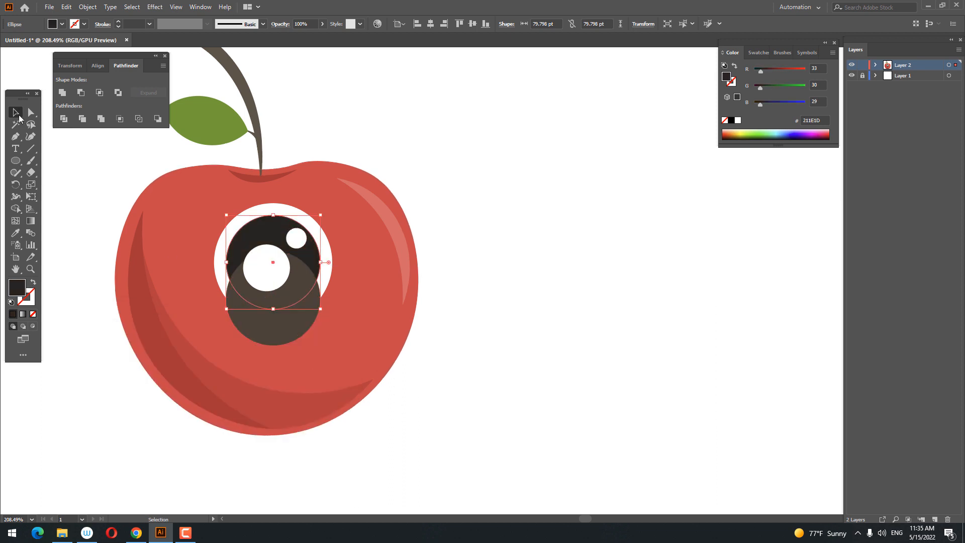
{"action": "left_click", "coordinate": [300, 279], "text": "shift"}
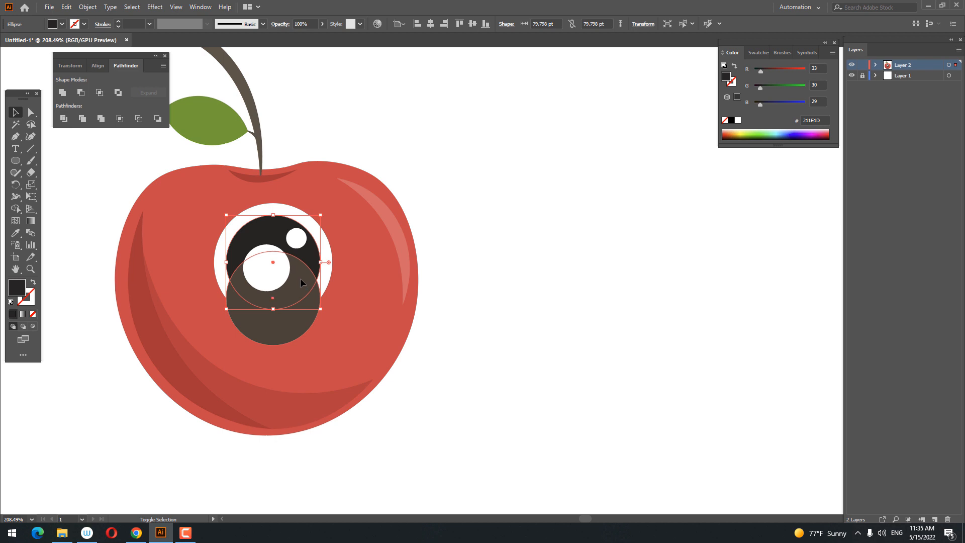
Try to combine the near-black iris and the brown circle into one shape with a Pathfinder shape mode
{"action": "left_click", "coordinate": [99, 93]}
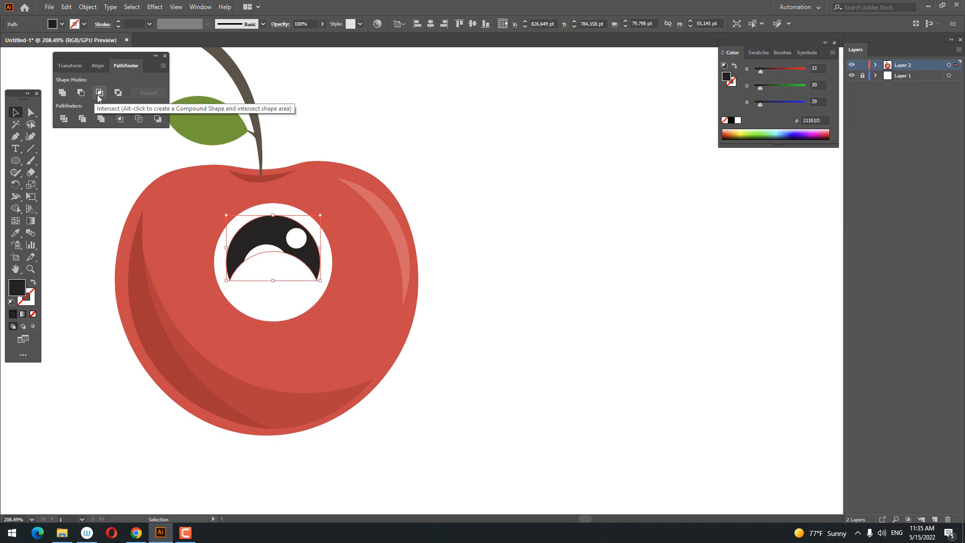
{"action": "key", "text": "ctrl+z"}
{"action": "key", "text": "ctrl+z"}
{"action": "key", "text": "ctrl+shift+z"}
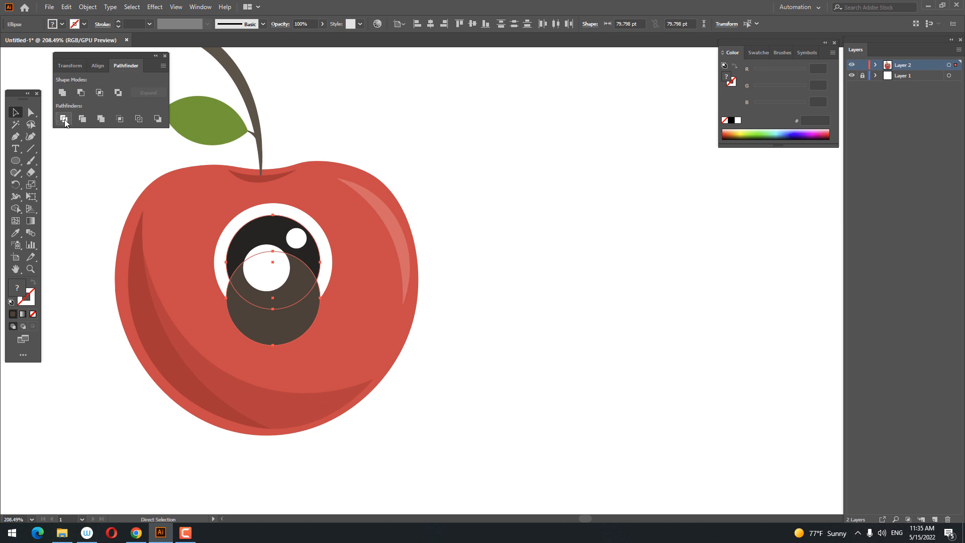
Divide the two overlapping iris circles, ungroup the pieces, and delete the brown part hanging below the iris
{"action": "left_click", "coordinate": [64, 120]}
{"action": "right_click", "coordinate": [267, 276]}
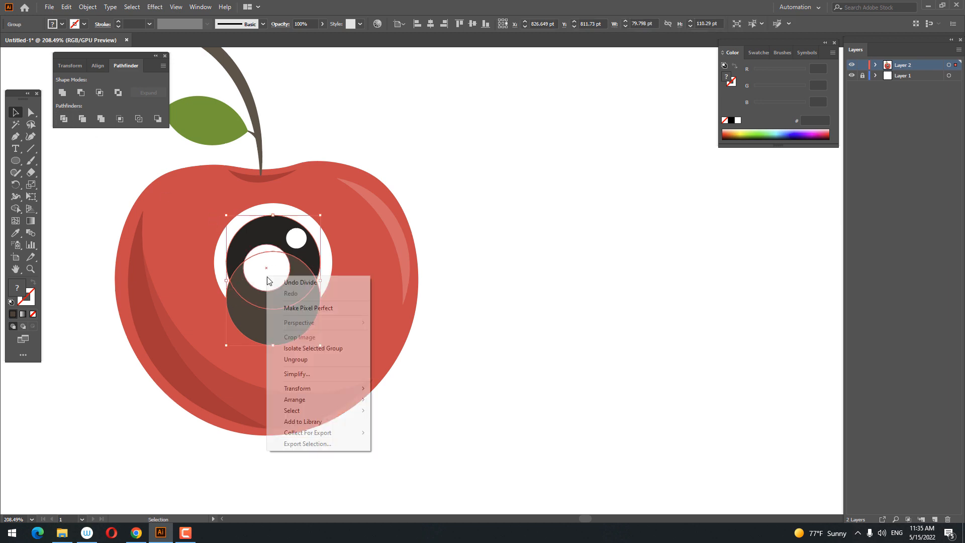
{"action": "left_click", "coordinate": [296, 360]}
{"action": "left_click", "coordinate": [411, 400]}
{"action": "left_click", "coordinate": [294, 332]}
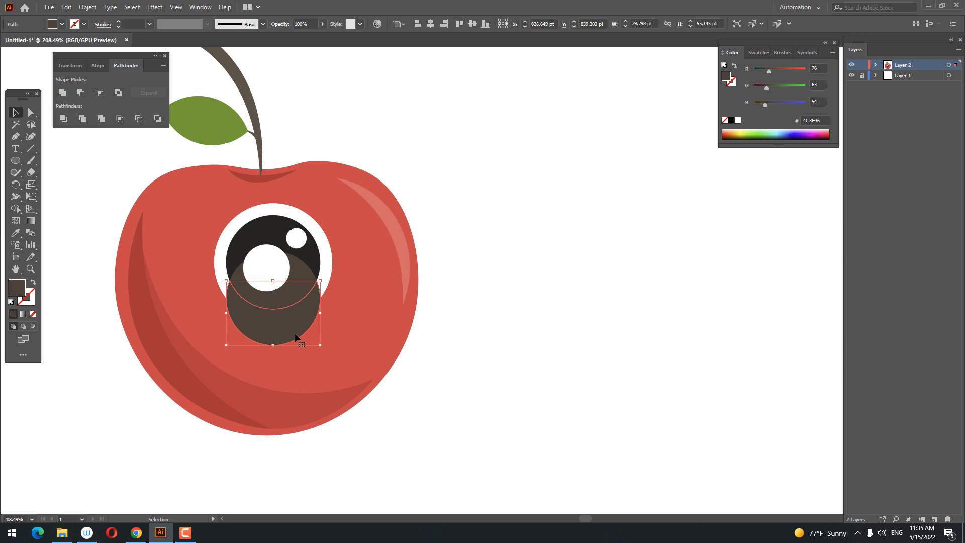
{"action": "key", "text": "Delete"}
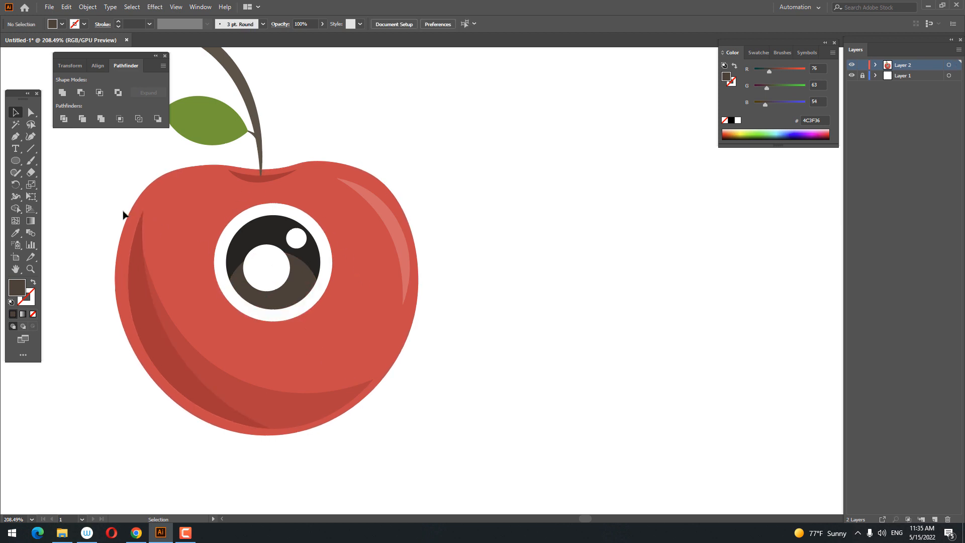
Group the white eyeball, both iris pieces and the two white highlights into one eye
{"action": "left_click", "coordinate": [296, 238]}
{"action": "left_click", "coordinate": [265, 273], "text": "shift"}
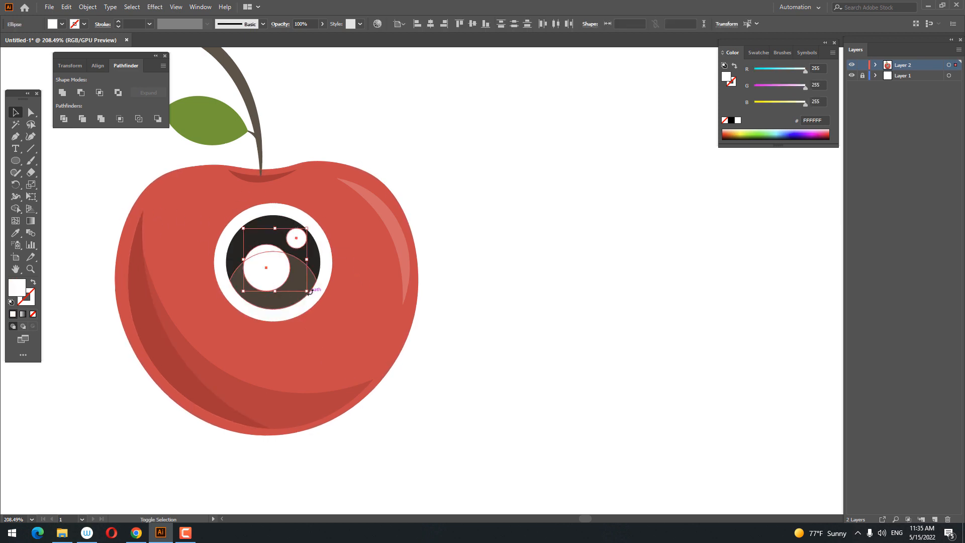
{"action": "left_click", "coordinate": [298, 279], "text": "shift"}
{"action": "left_click", "coordinate": [254, 238], "text": "shift"}
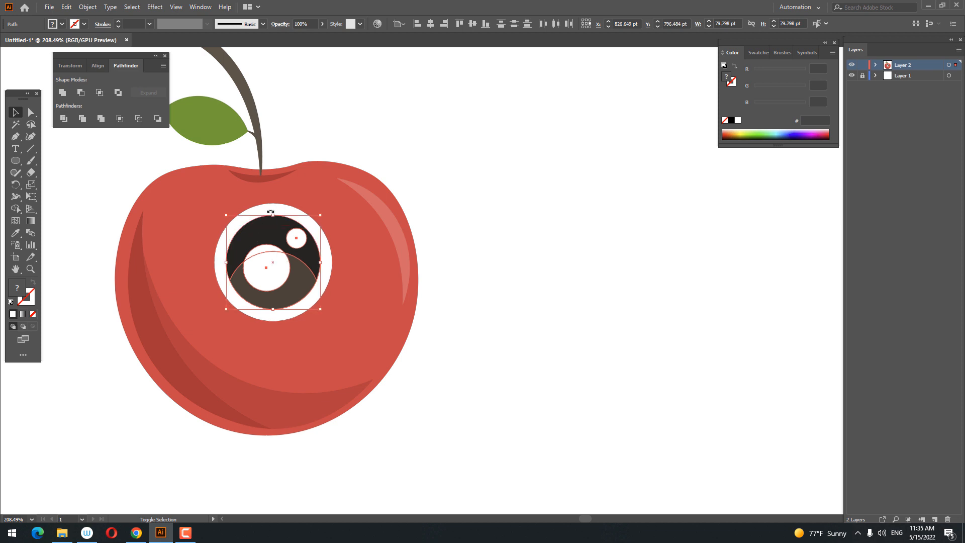
{"action": "right_click", "coordinate": [299, 229]}
{"action": "left_click", "coordinate": [351, 295]}
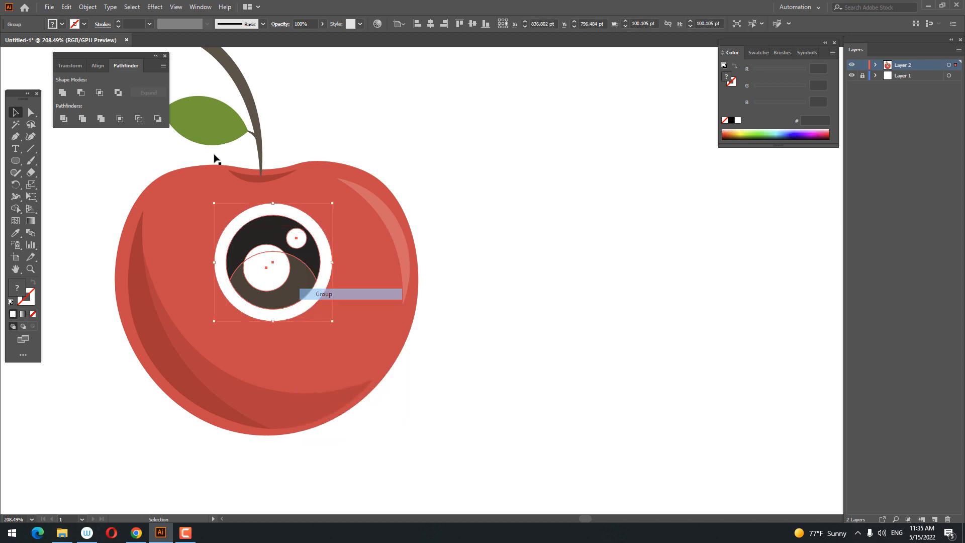
Duplicate the grouped eye and place the copy level with the original on its right side
{"action": "left_click", "coordinate": [66, 7]}
{"action": "left_click", "coordinate": [103, 55]}
{"action": "left_click", "coordinate": [67, 7]}
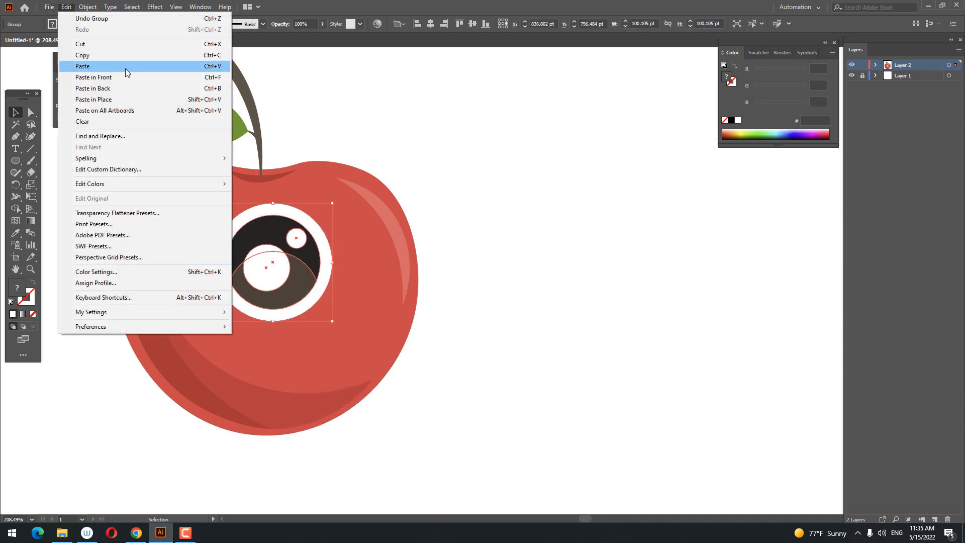
{"action": "left_click", "coordinate": [103, 76]}
{"action": "left_click_drag", "start_coordinate": [300, 277], "coordinate": [432, 297]}
{"action": "key", "text": "z"}
{"action": "scroll", "coordinate": [497, 419], "scroll_direction": "down", "scroll_amount": 3}
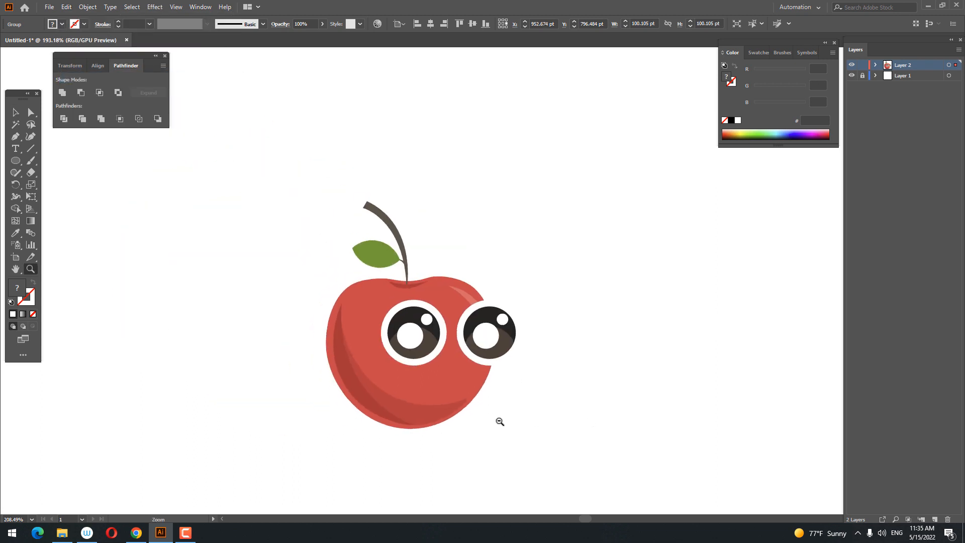
Shift both eyes to the left over the fruit and bring them close together with only a narrow gap
{"action": "scroll", "coordinate": [410, 326], "scroll_direction": "up", "scroll_amount": 3}
{"action": "left_click", "coordinate": [17, 114]}
{"action": "left_click", "coordinate": [312, 302], "text": "shift"}
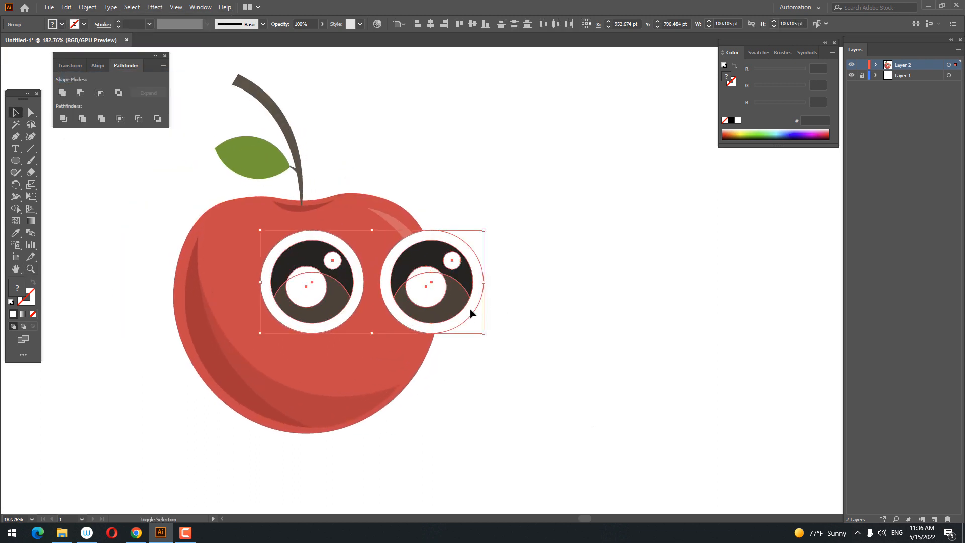
{"action": "left_click_drag", "start_coordinate": [469, 312], "coordinate": [448, 312]}
{"action": "left_click", "coordinate": [505, 390]}
{"action": "left_click", "coordinate": [282, 282]}
{"action": "left_click_drag", "start_coordinate": [282, 282], "coordinate": [291, 282]}
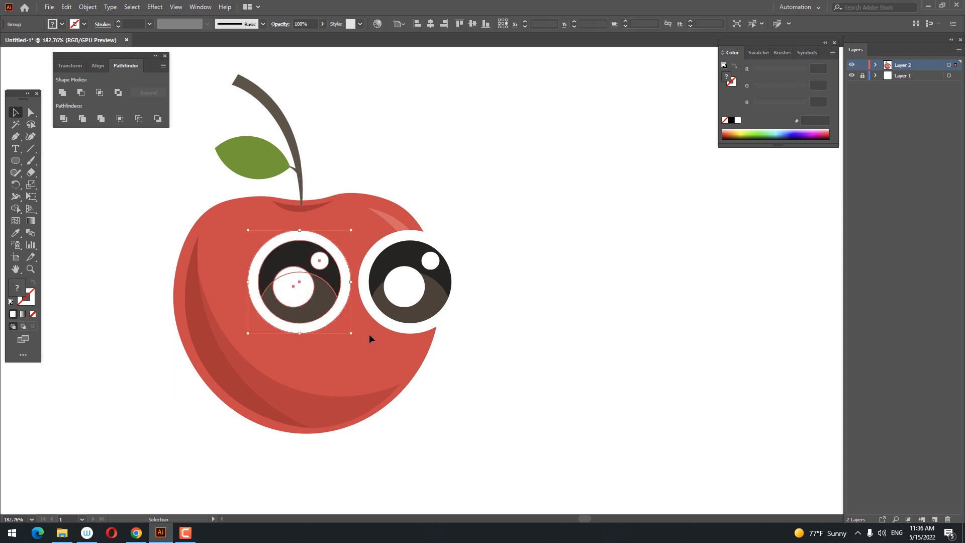
{"action": "left_click", "coordinate": [398, 279]}
{"action": "left_click_drag", "start_coordinate": [398, 280], "coordinate": [393, 280]}
Scale both eyes down together to about 90 pt each, and deselect them
{"action": "left_click", "coordinate": [336, 298], "text": "shift"}
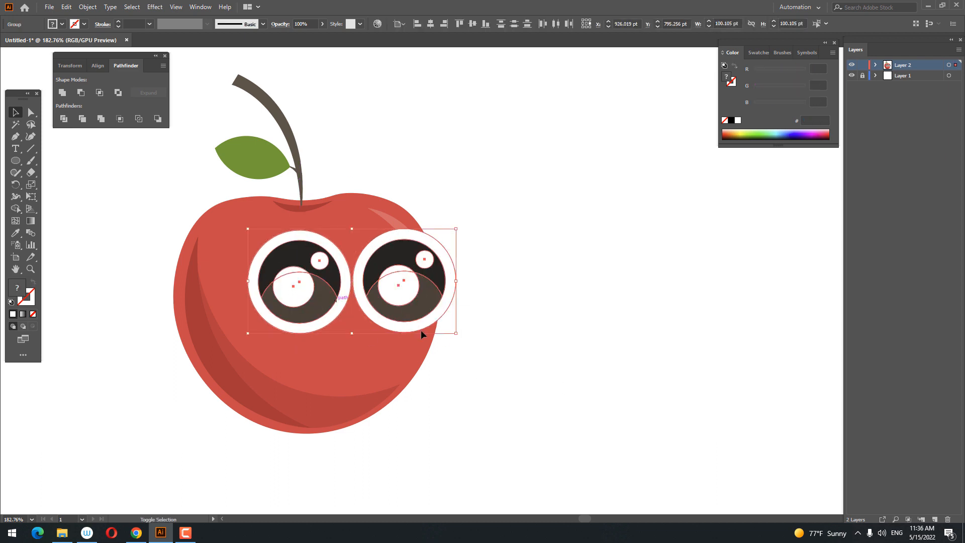
{"action": "left_click_drag", "start_coordinate": [455, 333], "coordinate": [435, 323]}
{"action": "left_click", "coordinate": [533, 414]}
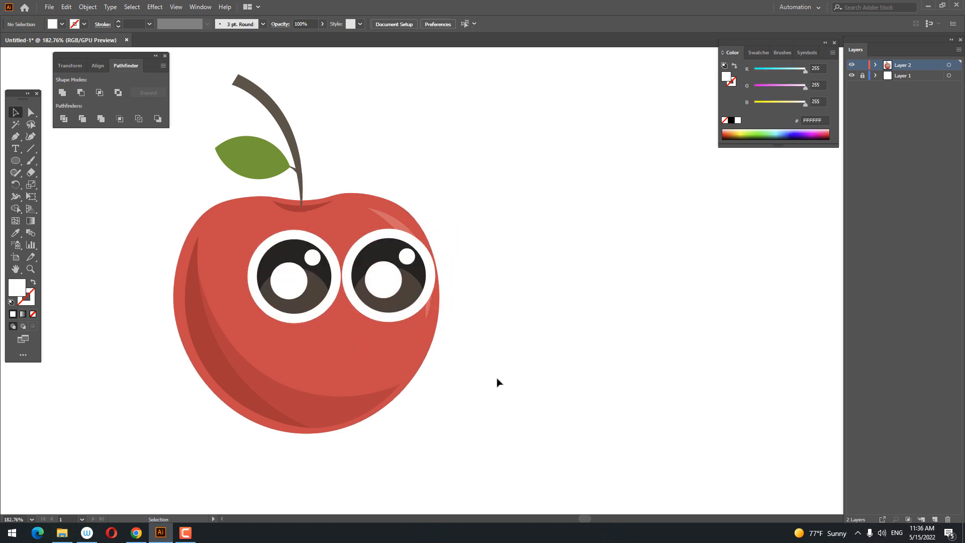
Try to nudge the left eye slightly downward
{"action": "left_click_drag", "start_coordinate": [296, 297], "coordinate": [297, 302]}
{"action": "key", "text": "z"}
{"action": "left_click_drag", "start_coordinate": [547, 387], "coordinate": [537, 342]}
{"action": "key", "text": "ctrl+z"}
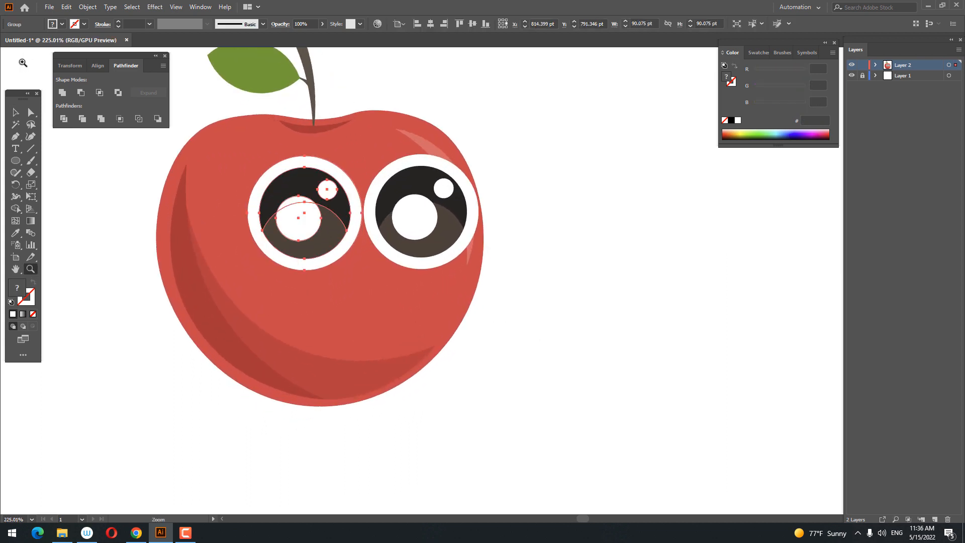
Rotate both eyes together slightly counter-clockwise so the right eye sits a little higher than the left, and deselect them
{"action": "left_click", "coordinate": [15, 114]}
{"action": "left_click", "coordinate": [422, 221], "text": "shift"}
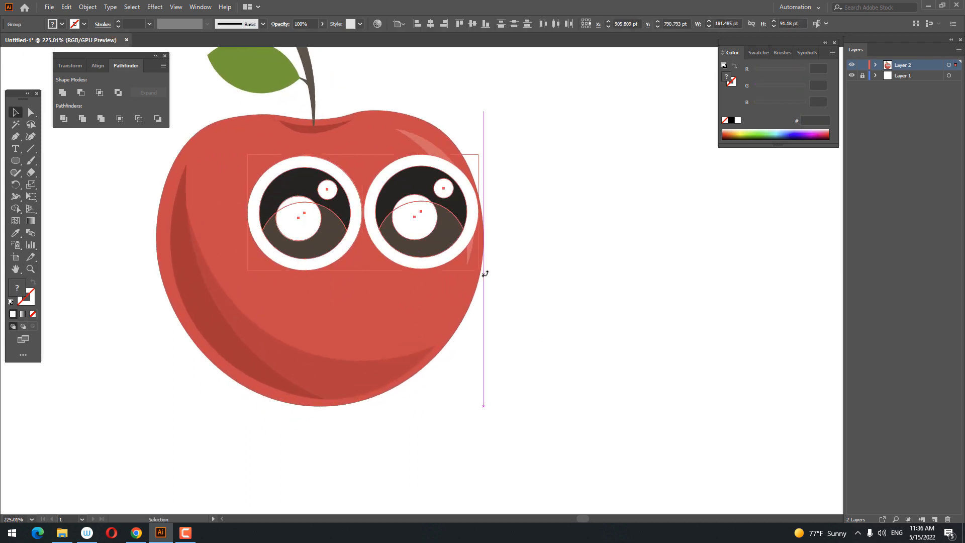
{"action": "left_click", "coordinate": [532, 297]}
Draw a closed white smiling mouth about 106 pt wide and 58 pt high below the eyes with the Pen tool
{"action": "key", "text": "z"}
{"action": "left_click_drag", "start_coordinate": [533, 298], "coordinate": [236, 253]}
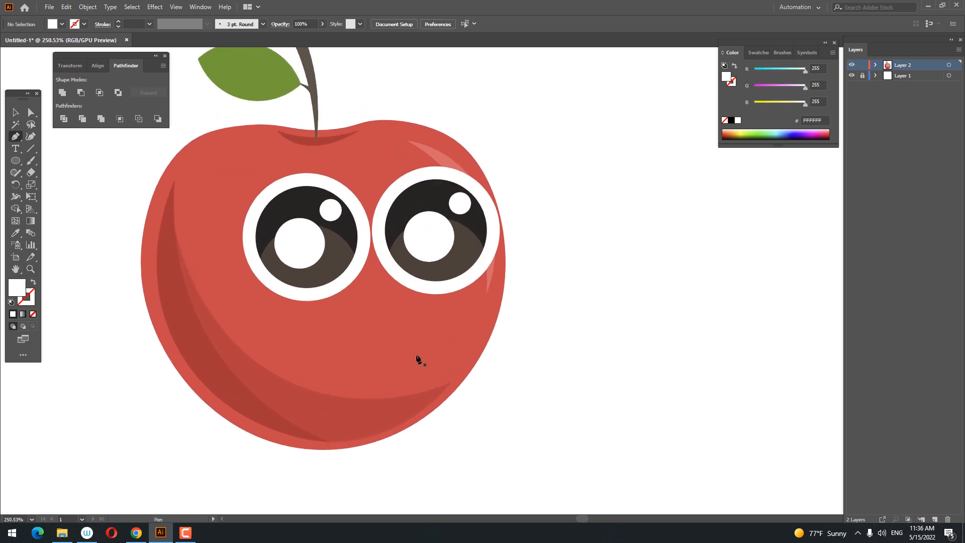
{"action": "left_click", "coordinate": [411, 334]}
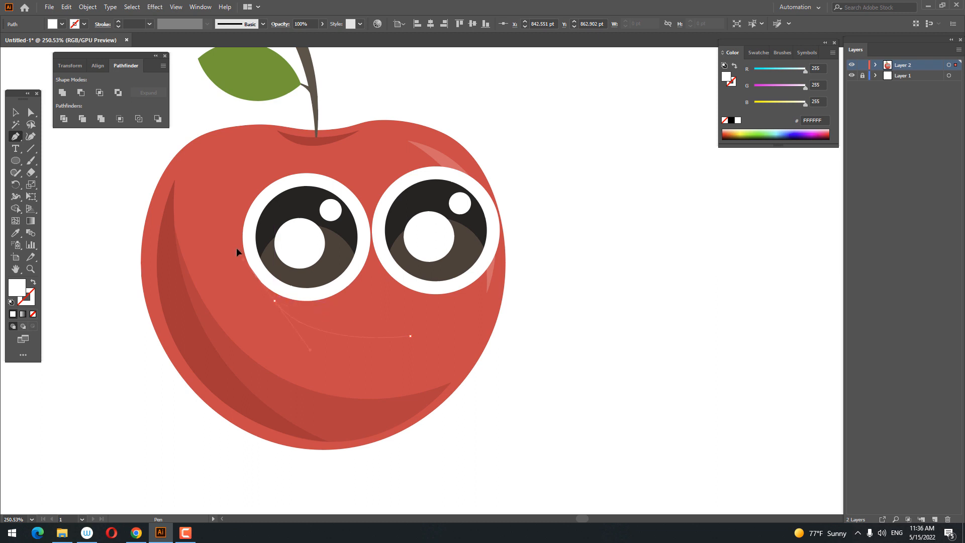
{"action": "left_click_drag", "start_coordinate": [236, 248], "coordinate": [232, 246]}
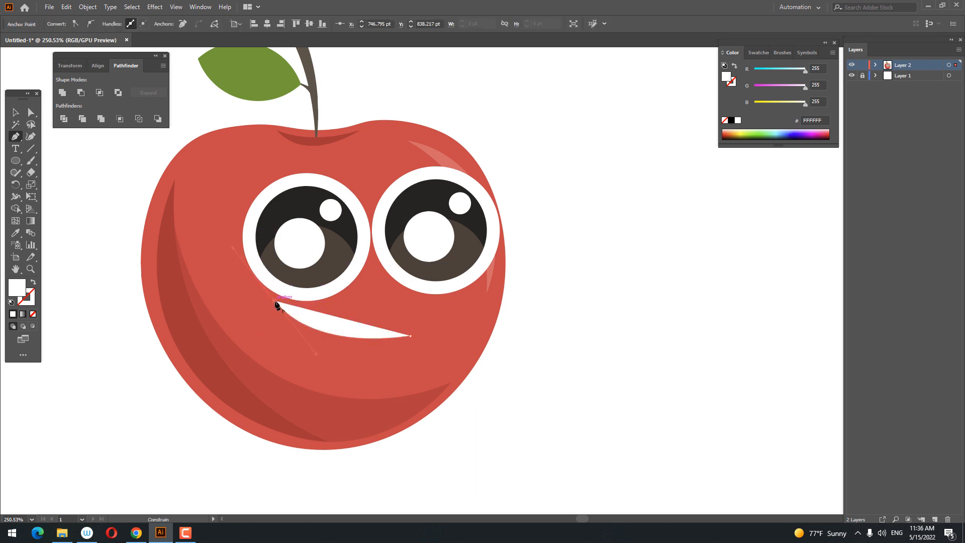
{"action": "left_click_drag", "start_coordinate": [284, 366], "coordinate": [331, 415]}
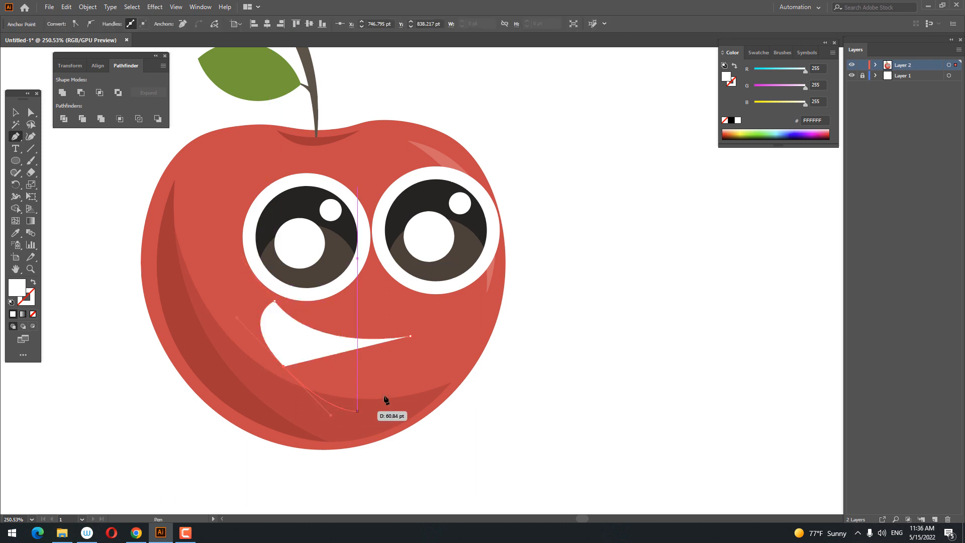
{"action": "left_click", "coordinate": [409, 336]}
Reshape the mouth's left side with the Curvature tool, pulling its upper-left corner outward into a point and rounding the edge below
{"action": "key", "text": "z"}
{"action": "left_click_drag", "start_coordinate": [334, 275], "coordinate": [325, 328]}
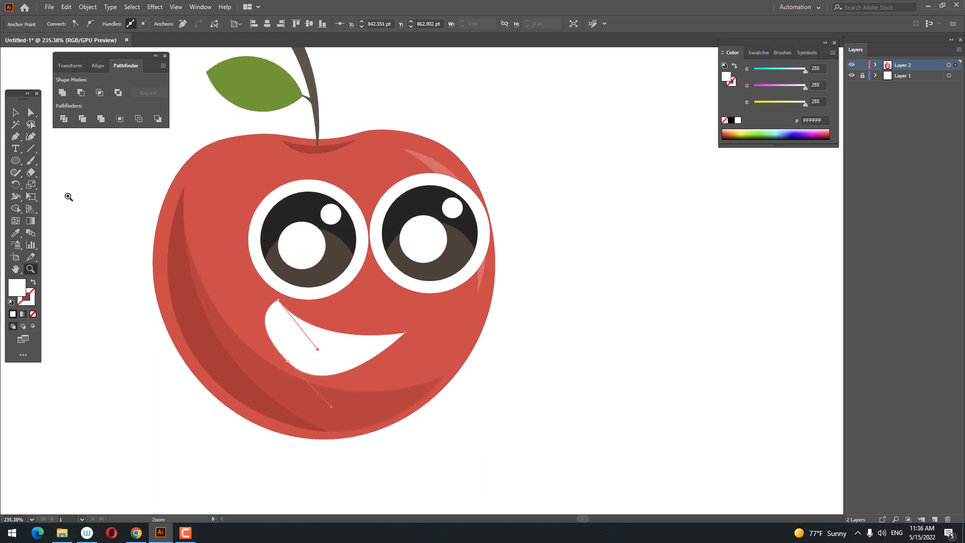
{"action": "left_click", "coordinate": [31, 137]}
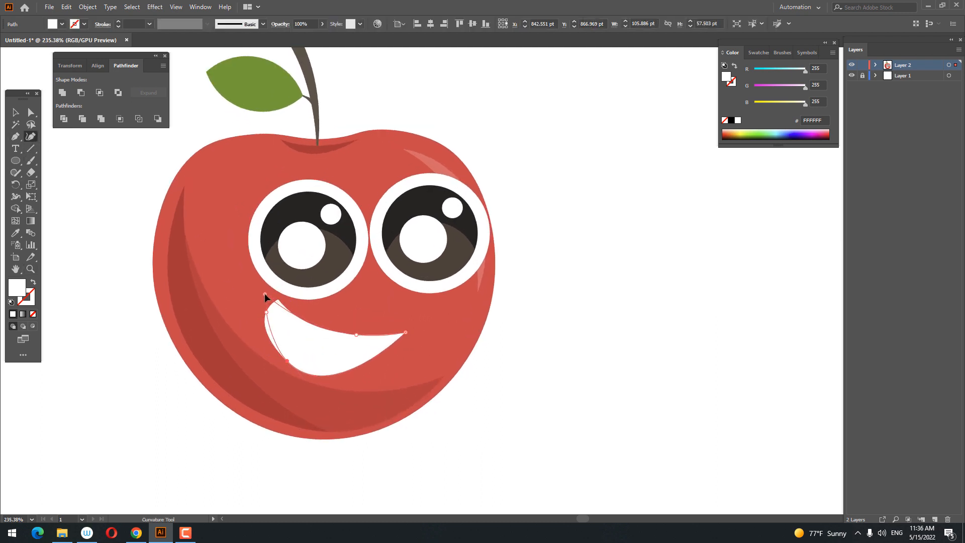
{"action": "left_click_drag", "start_coordinate": [267, 315], "coordinate": [264, 327]}
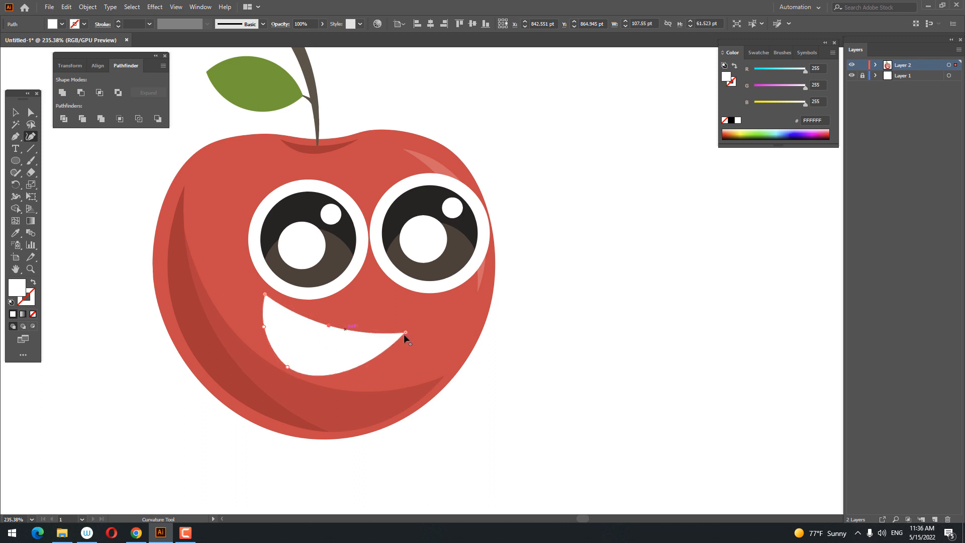
Refine the mouth's upper edge and right corner with the Curvature tool into a smooth, gently curved smile
{"action": "left_click_drag", "start_coordinate": [408, 318], "coordinate": [441, 432]}
{"action": "key", "text": "z"}
{"action": "left_click", "coordinate": [31, 137]}
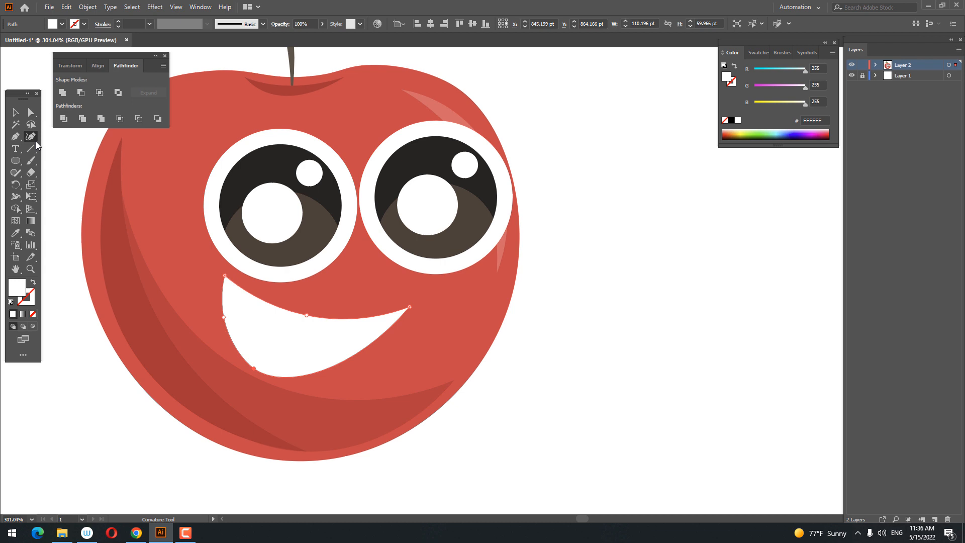
{"action": "left_click", "coordinate": [307, 313]}
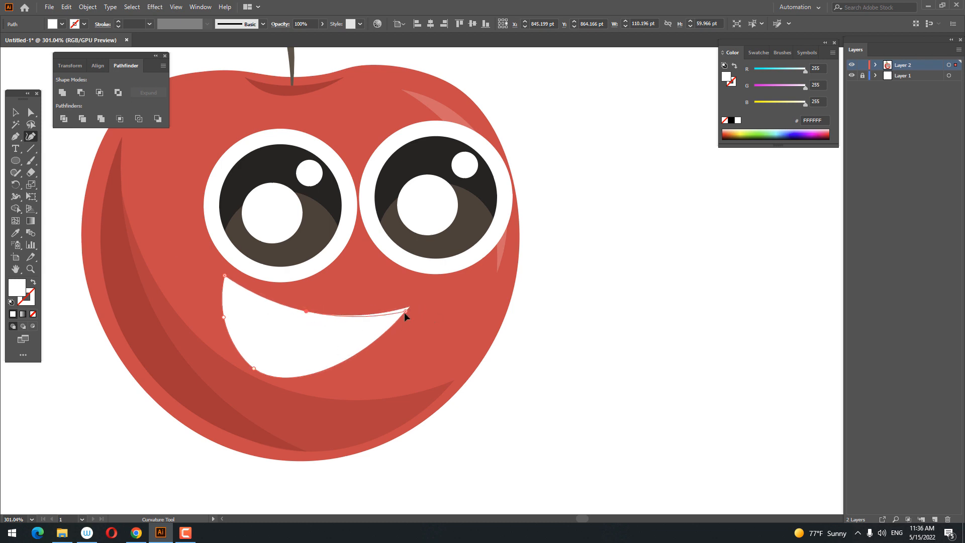
{"action": "left_click_drag", "start_coordinate": [404, 312], "coordinate": [278, 318]}
Draw a thin crescent about 57 by 27 pt under the mouth's lower-left edge and fill it with the apple's dark shading red
{"action": "key", "text": "z"}
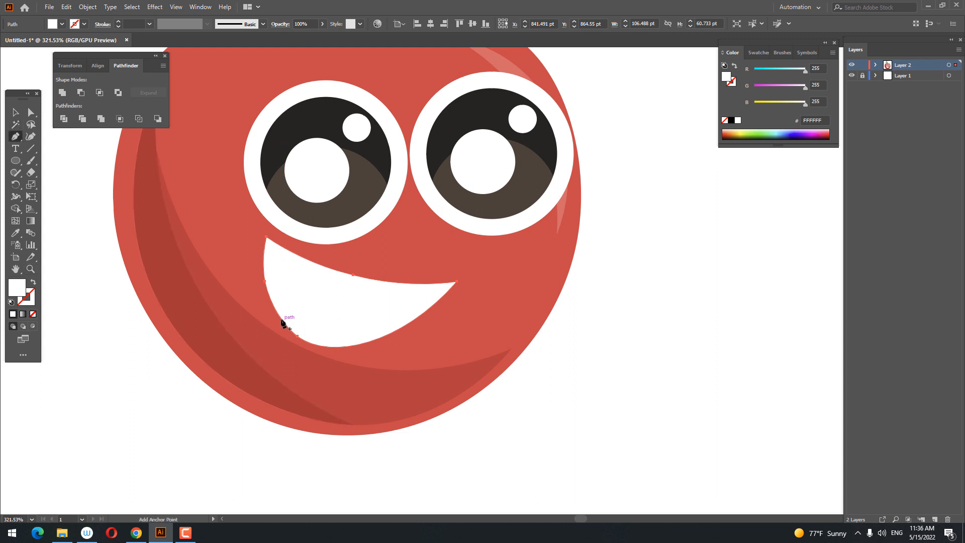
{"action": "left_click", "coordinate": [267, 314]}
{"action": "left_click_drag", "start_coordinate": [371, 351], "coordinate": [472, 341]}
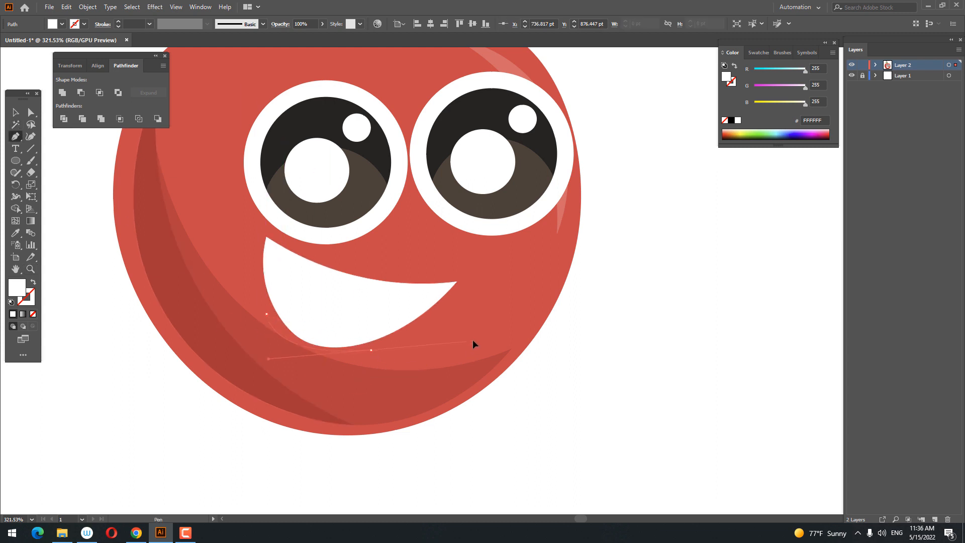
{"action": "left_click", "coordinate": [371, 350]}
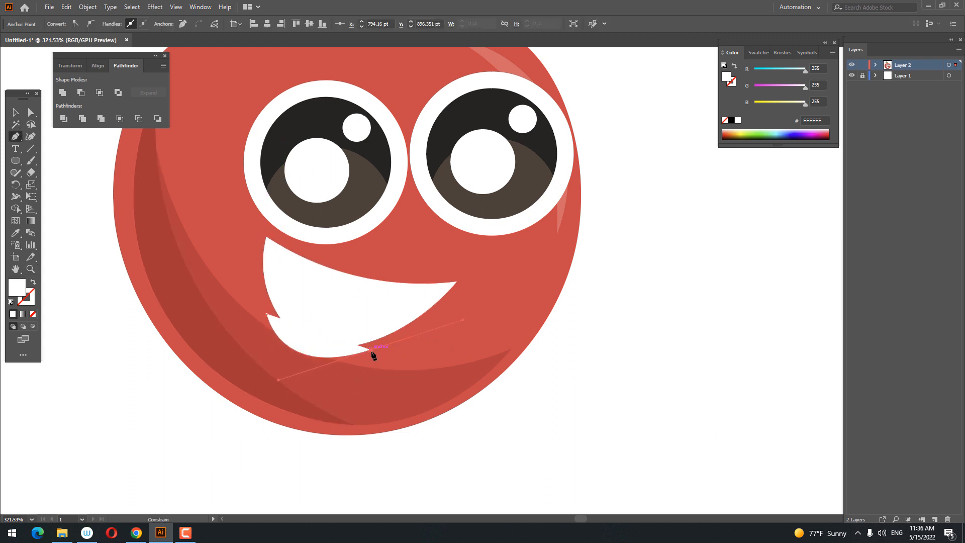
{"action": "left_click_drag", "start_coordinate": [266, 315], "coordinate": [266, 240]}
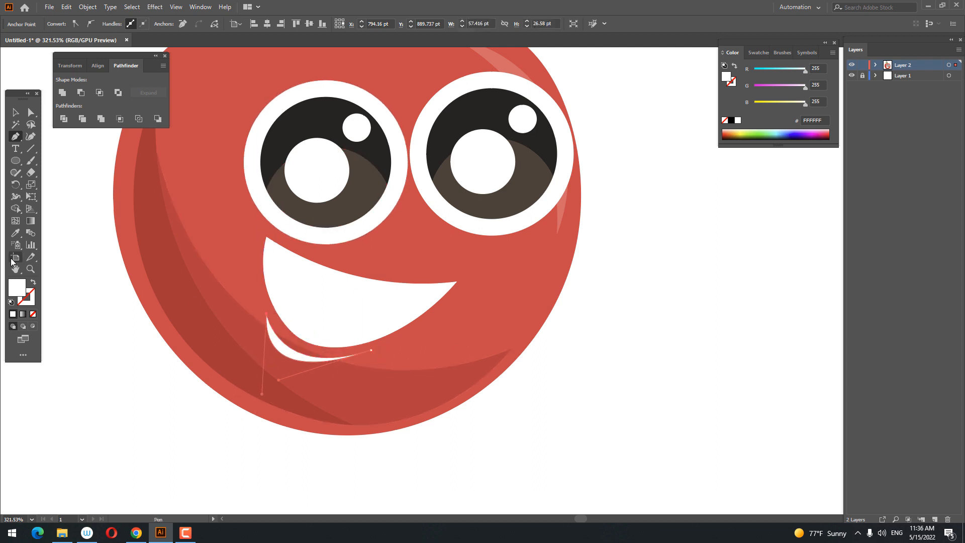
{"action": "left_click", "coordinate": [232, 327]}
Reshape the inner curve of the crescent shadow below the mouth with the Curvature tool
{"action": "key", "text": "z"}
{"action": "left_click_drag", "start_coordinate": [312, 331], "coordinate": [321, 382]}
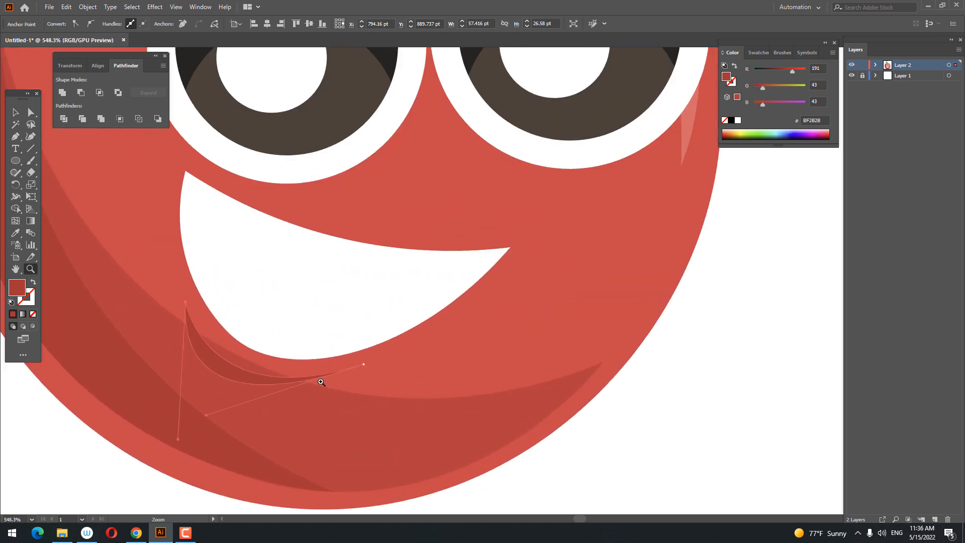
{"action": "left_click", "coordinate": [30, 139]}
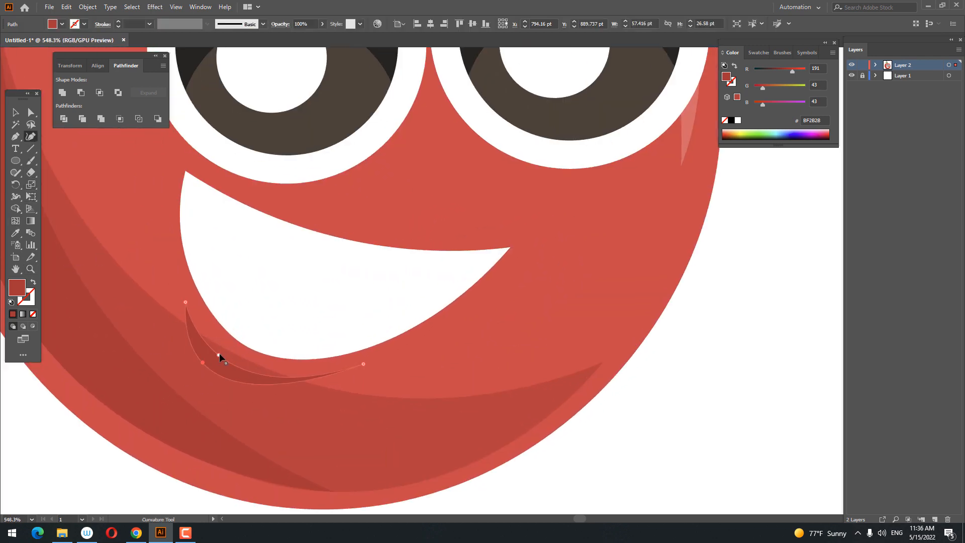
{"action": "left_click_drag", "start_coordinate": [219, 352], "coordinate": [198, 352]}
{"action": "key", "text": "z"}
{"action": "scroll", "coordinate": [276, 349], "scroll_direction": "down", "scroll_amount": 5}
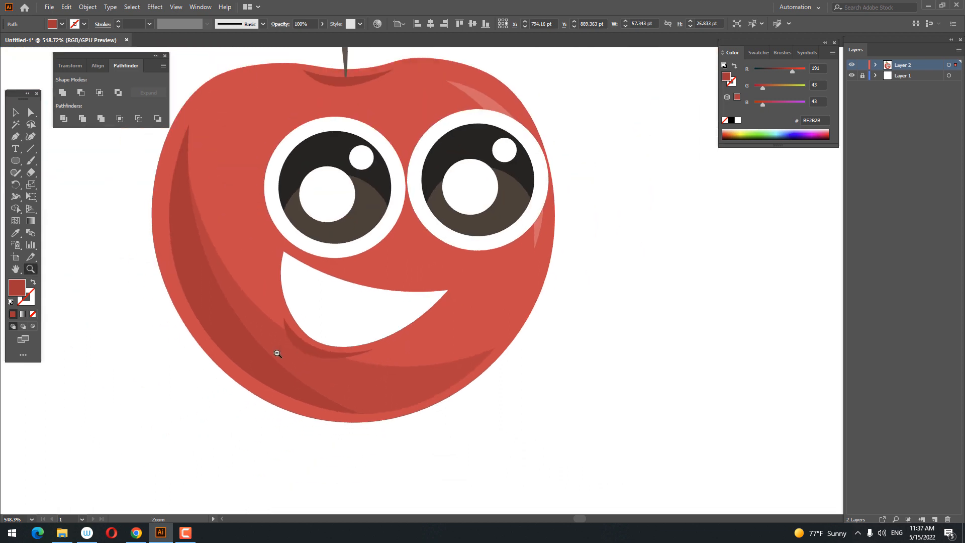
Set the crescent shadow's fill colour to B22828
{"action": "scroll", "coordinate": [248, 302], "scroll_direction": "up", "scroll_amount": 5}
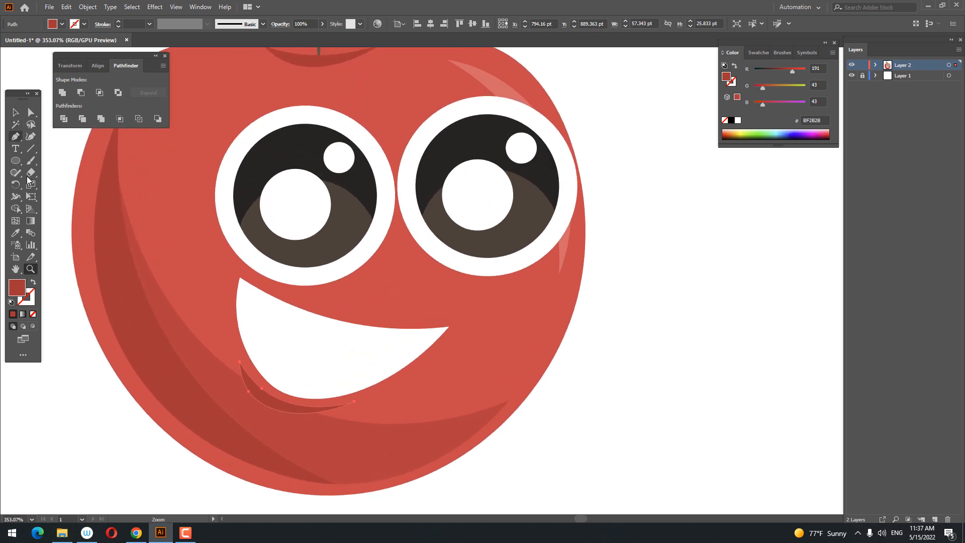
{"action": "double_click", "coordinate": [13, 292]}
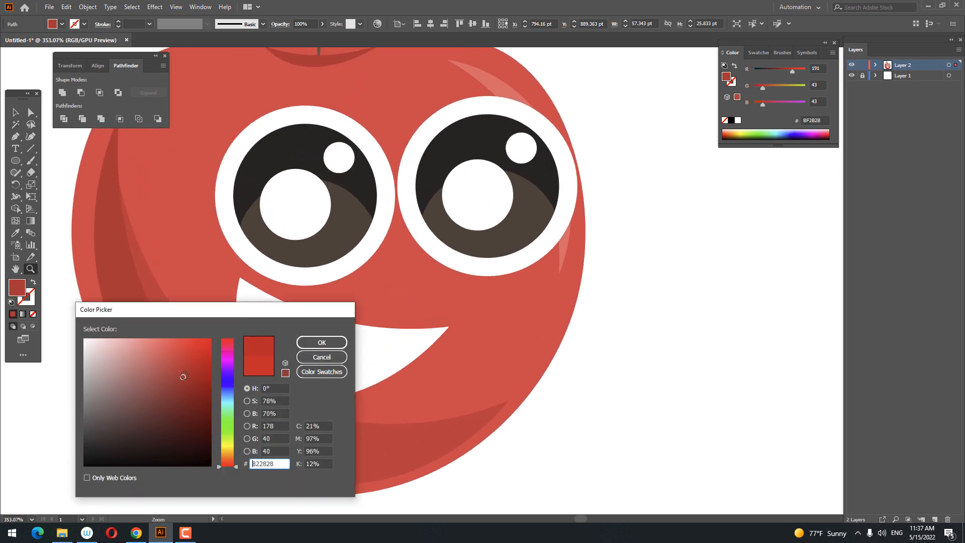
{"action": "type", "text": "B22828"}
{"action": "left_click", "coordinate": [321, 342]}
Nudge the crescent shadow slightly left and down beneath the mouth, and deselect it
{"action": "scroll", "coordinate": [241, 284], "scroll_direction": "down", "scroll_amount": 3}
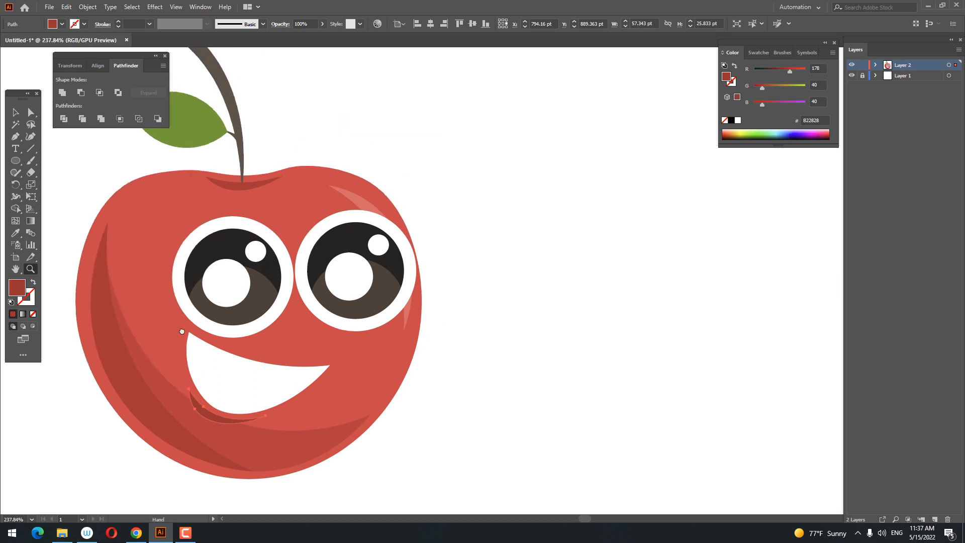
{"action": "key", "text": "v"}
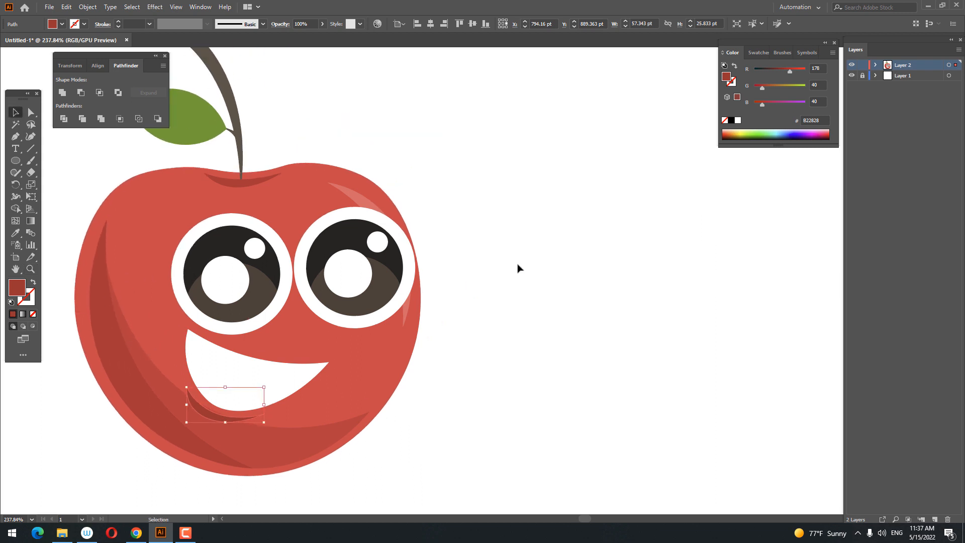
{"action": "key", "text": "Left"}
{"action": "key", "text": "Left"}
{"action": "key", "text": "Down"}
{"action": "key", "text": "Down"}
{"action": "left_click", "coordinate": [597, 352]}
{"action": "left_click_drag", "start_coordinate": [518, 366], "coordinate": [563, 380]}
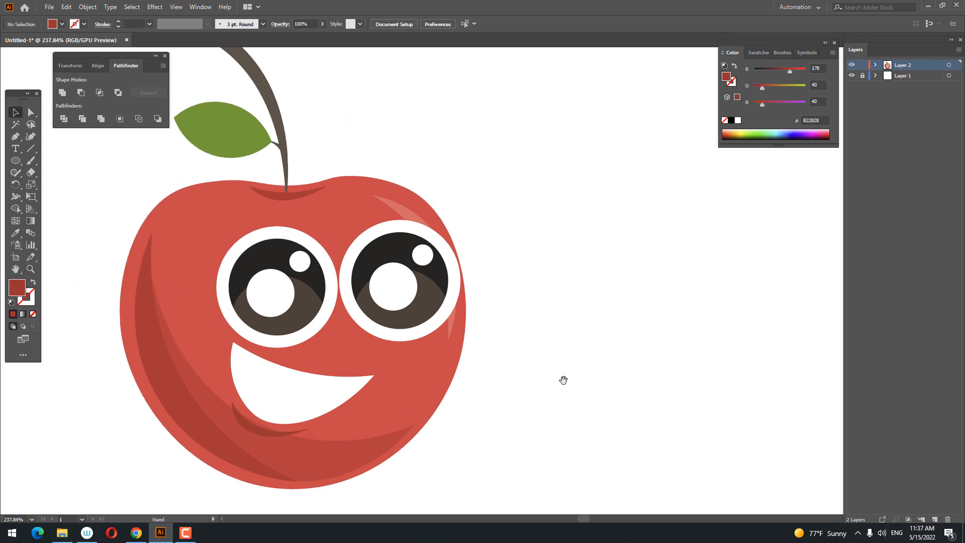
Draw a closed shading shape over the mouth's left corner with the Pen tool, with a curved crescent tip reaching inside the mouth
{"action": "key", "text": "z"}
{"action": "left_click_drag", "start_coordinate": [264, 383], "coordinate": [354, 423]}
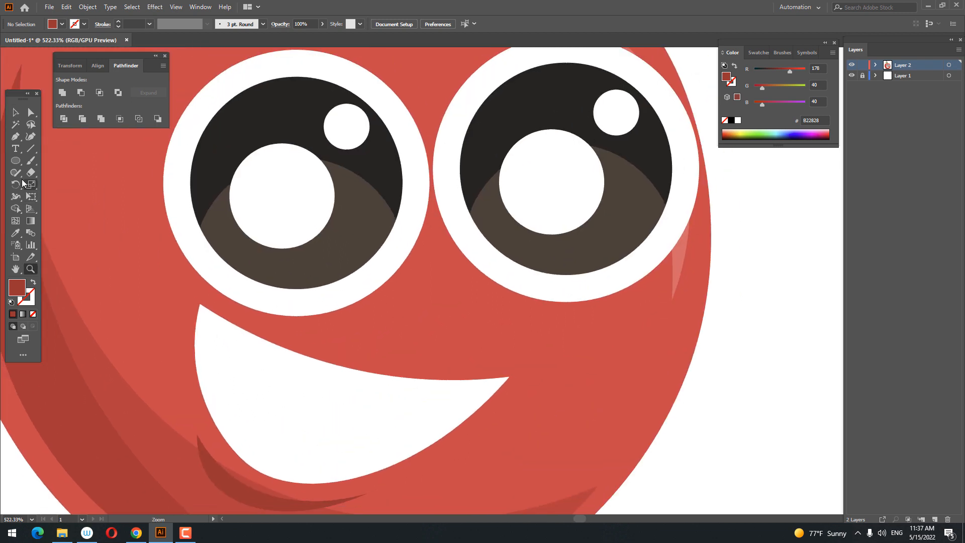
{"action": "left_click", "coordinate": [17, 140]}
{"action": "left_click", "coordinate": [323, 419]}
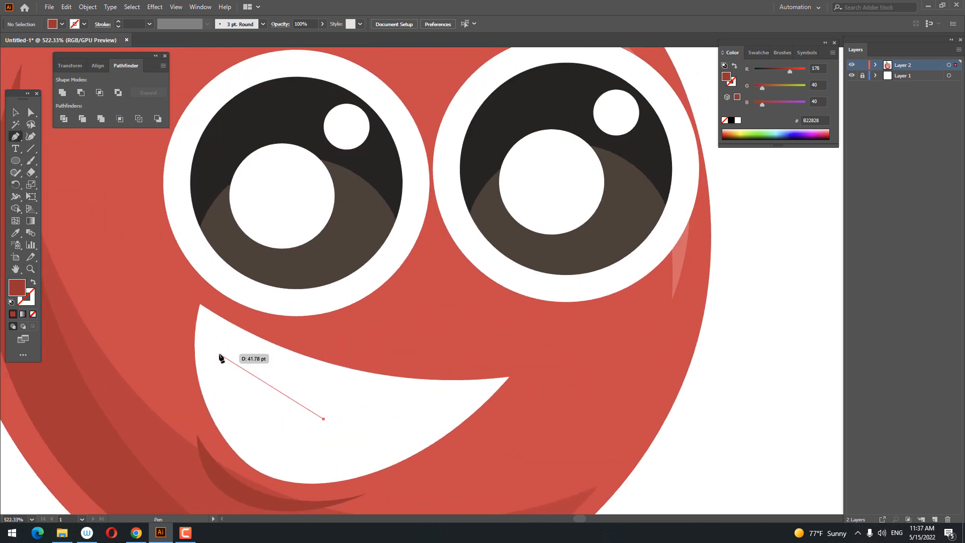
{"action": "left_click_drag", "start_coordinate": [221, 348], "coordinate": [201, 281]}
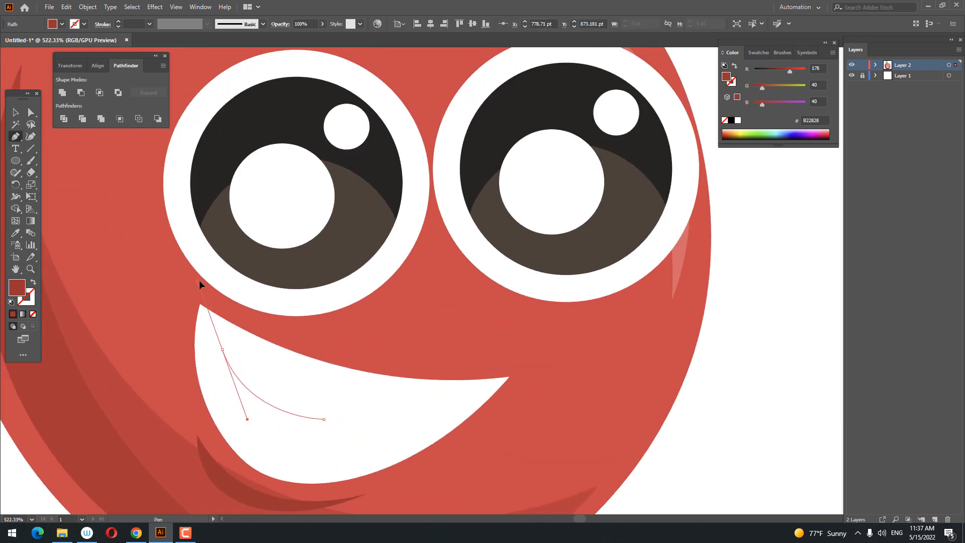
{"action": "left_click", "coordinate": [222, 348]}
{"action": "left_click", "coordinate": [270, 336]}
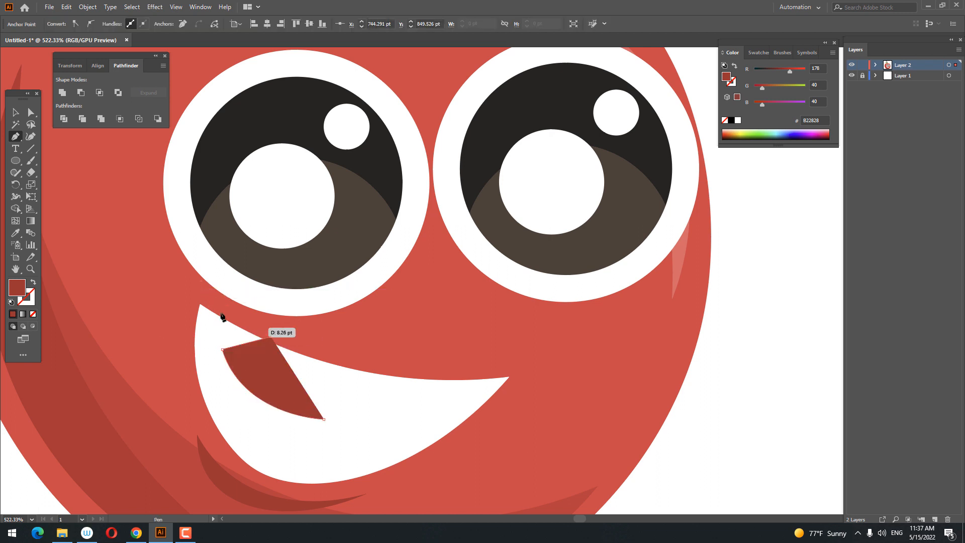
{"action": "left_click", "coordinate": [180, 287]}
{"action": "left_click", "coordinate": [182, 453]}
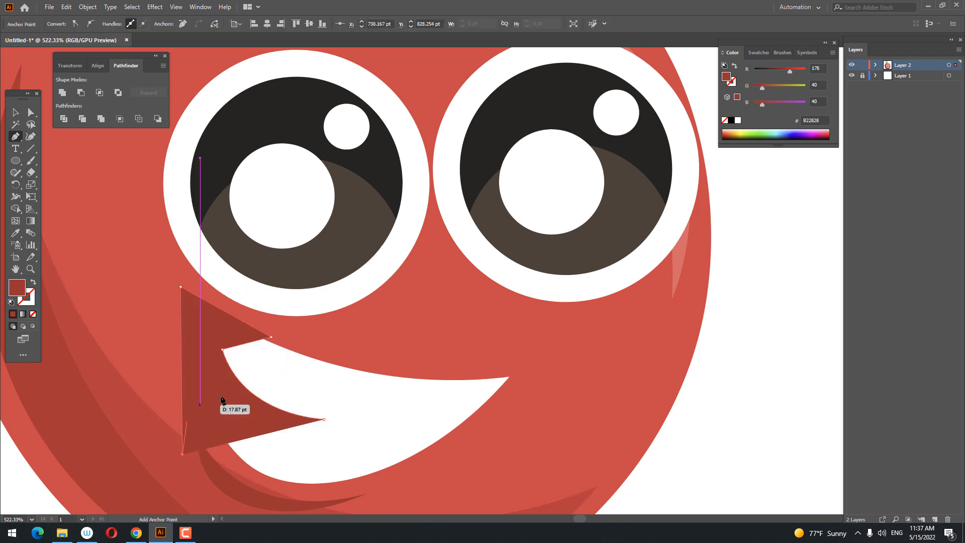
{"action": "left_click", "coordinate": [210, 384]}
{"action": "left_click_drag", "start_coordinate": [323, 419], "coordinate": [404, 409]}
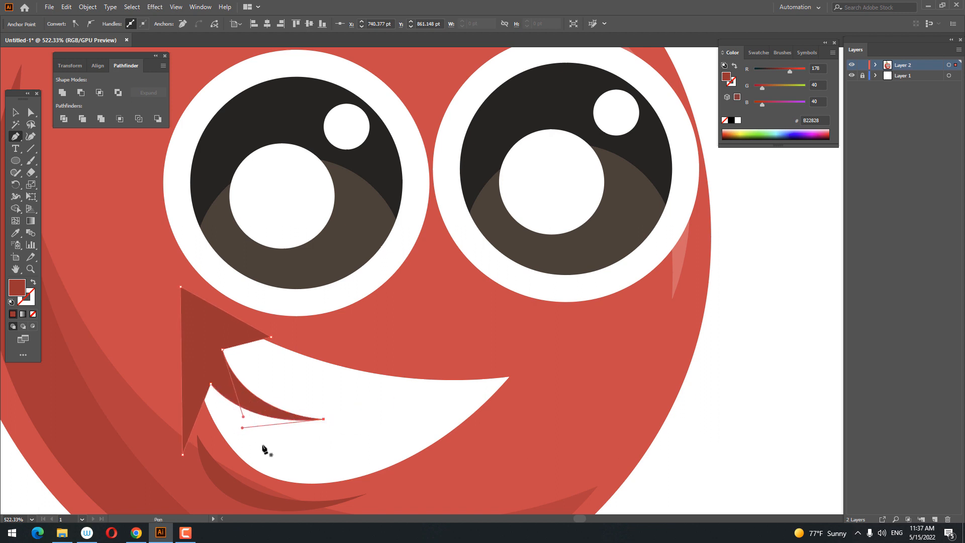
Fill the shading shape over the mouth with the pale pinkish grey EFDFDF
{"action": "double_click", "coordinate": [17, 287]}
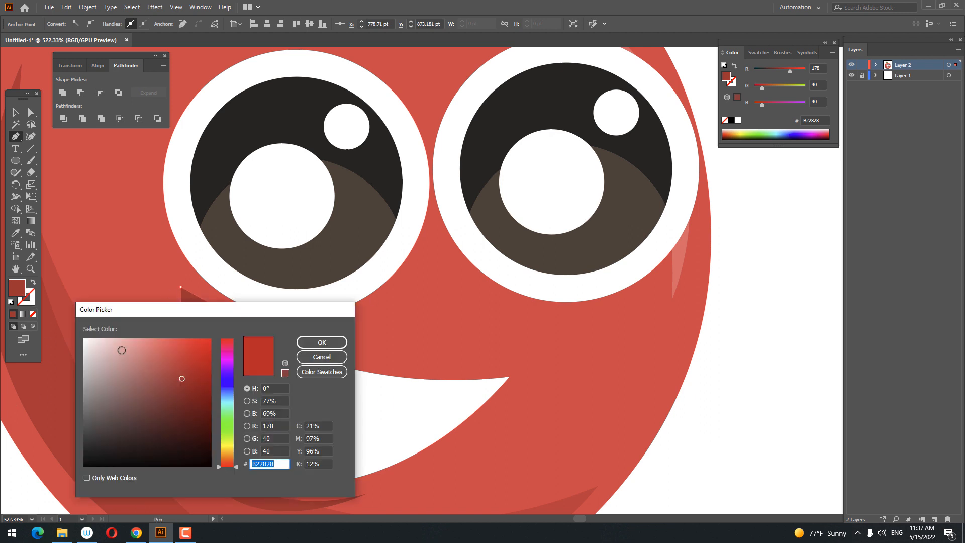
{"action": "left_click", "coordinate": [94, 344]}
{"action": "left_click", "coordinate": [321, 342]}
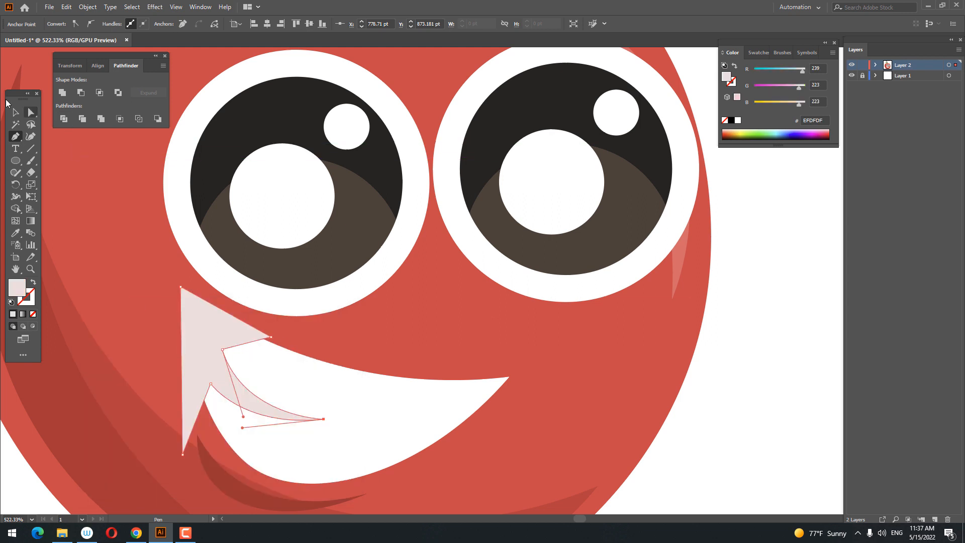
Divide the mouth and the shading shape into separate ungrouped pieces, and delete the part lying outside the mouth
{"action": "key", "text": "v"}
{"action": "left_click", "coordinate": [305, 389], "text": "shift"}
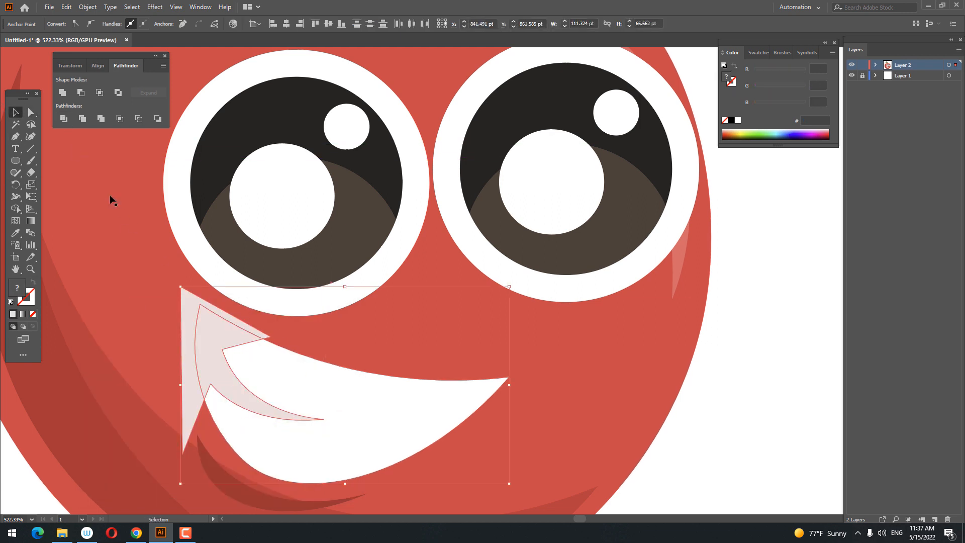
{"action": "right_click", "coordinate": [222, 327]}
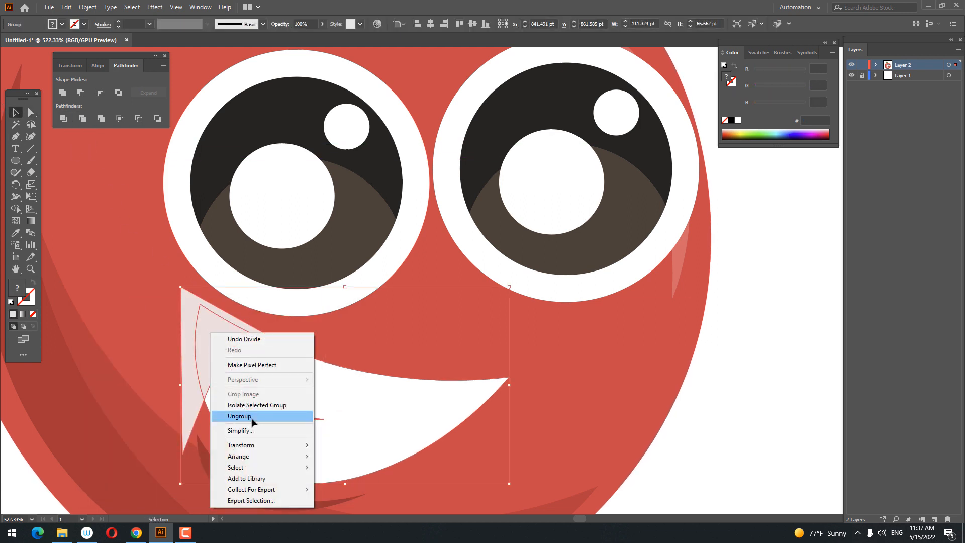
{"action": "left_click", "coordinate": [252, 416]}
{"action": "left_click", "coordinate": [196, 306]}
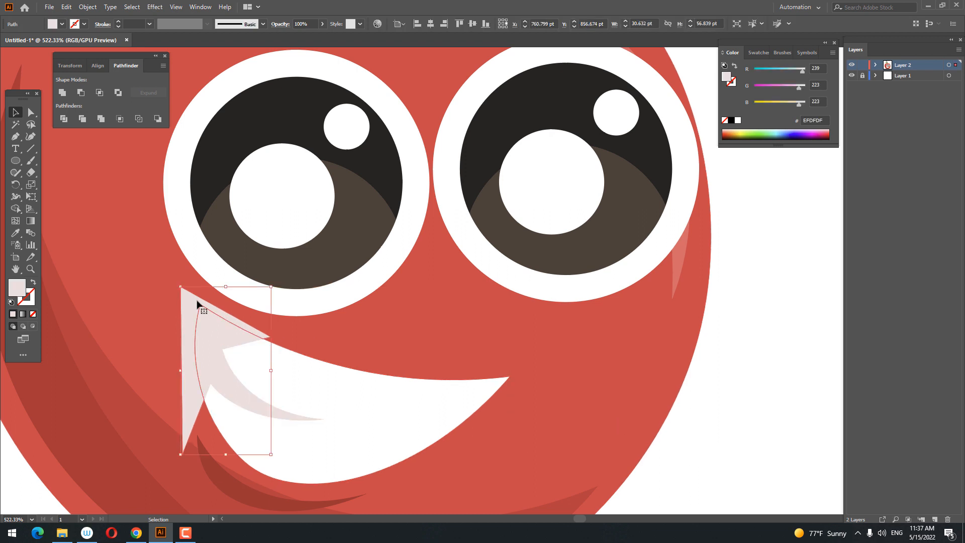
{"action": "key", "text": "ctrl+shift+a"}
{"action": "scroll", "coordinate": [463, 367], "scroll_direction": "down", "scroll_amount": 8}
{"action": "left_click_drag", "start_coordinate": [458, 389], "coordinate": [378, 377]}
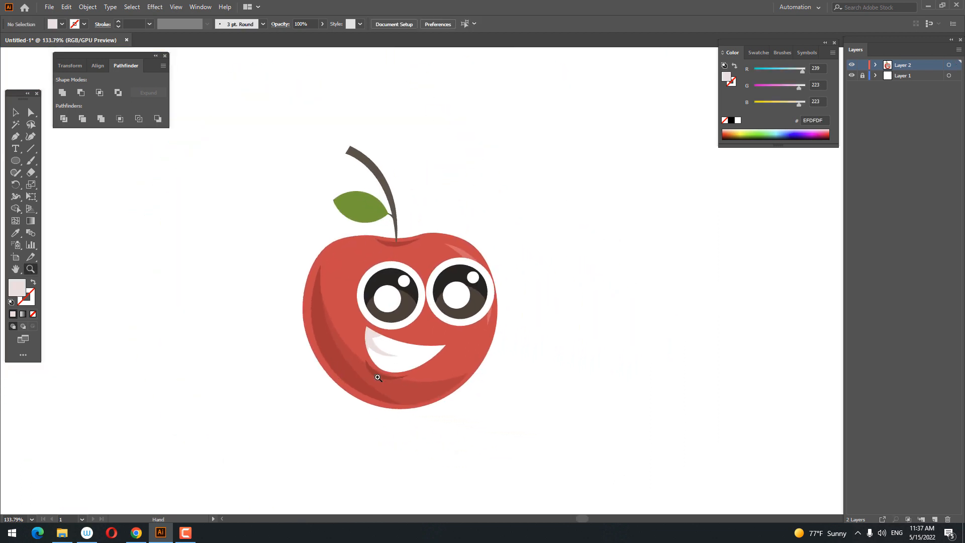
{"action": "scroll", "coordinate": [395, 392], "scroll_direction": "up", "scroll_amount": 2}
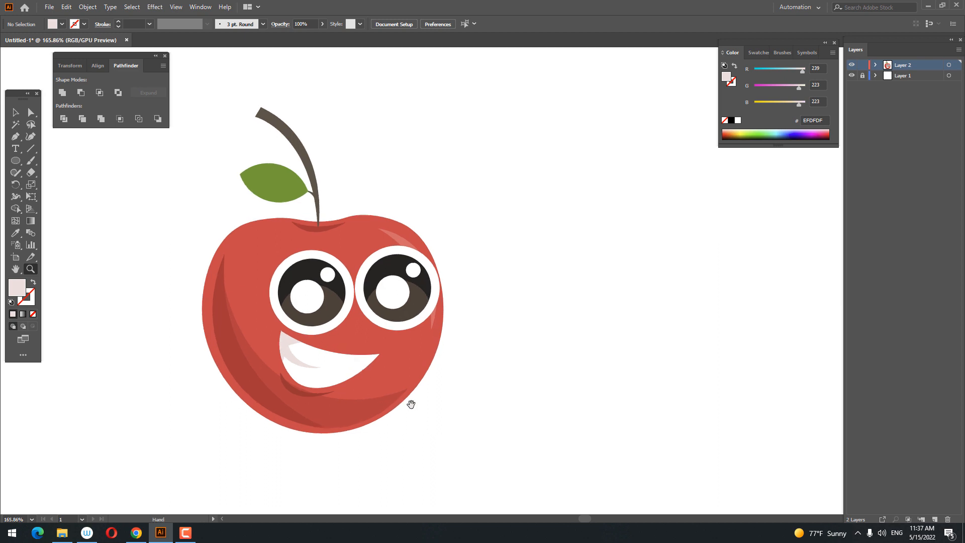
Draw a curved arm path, about 49 by 47 pt, outside the apple's left side with the Pen tool
{"action": "left_click_drag", "start_coordinate": [410, 404], "coordinate": [398, 399]}
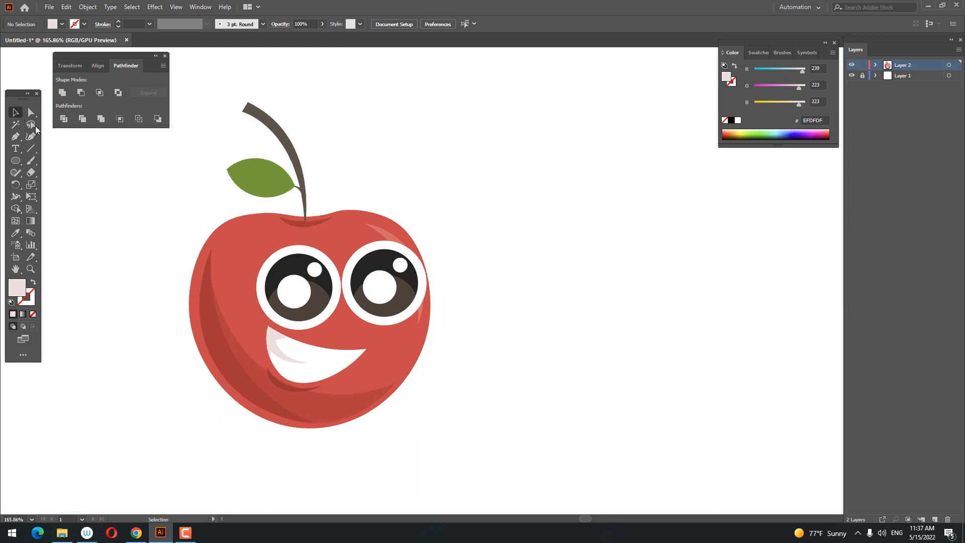
{"action": "left_click_drag", "start_coordinate": [496, 426], "coordinate": [528, 394]}
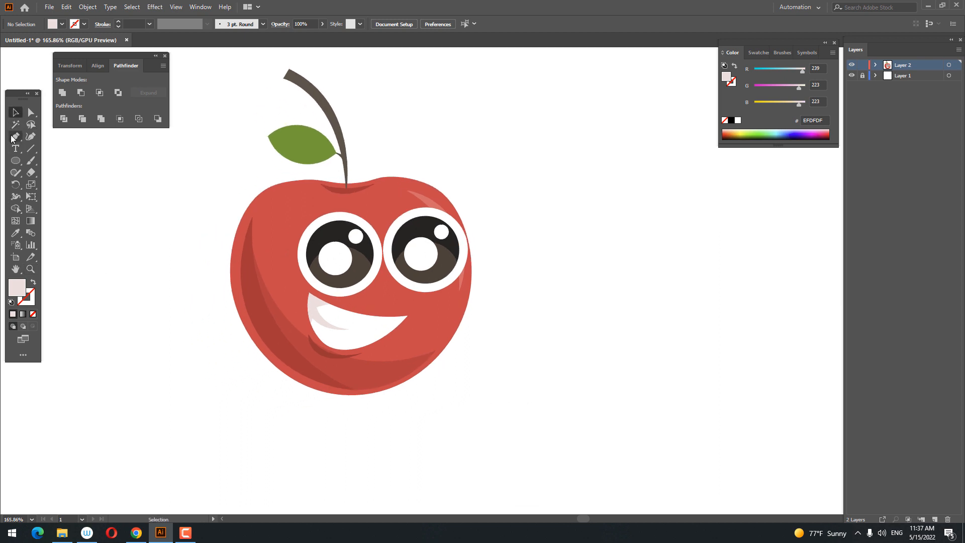
{"action": "left_click_drag", "start_coordinate": [404, 428], "coordinate": [353, 471]}
{"action": "left_click_drag", "start_coordinate": [393, 278], "coordinate": [443, 279]}
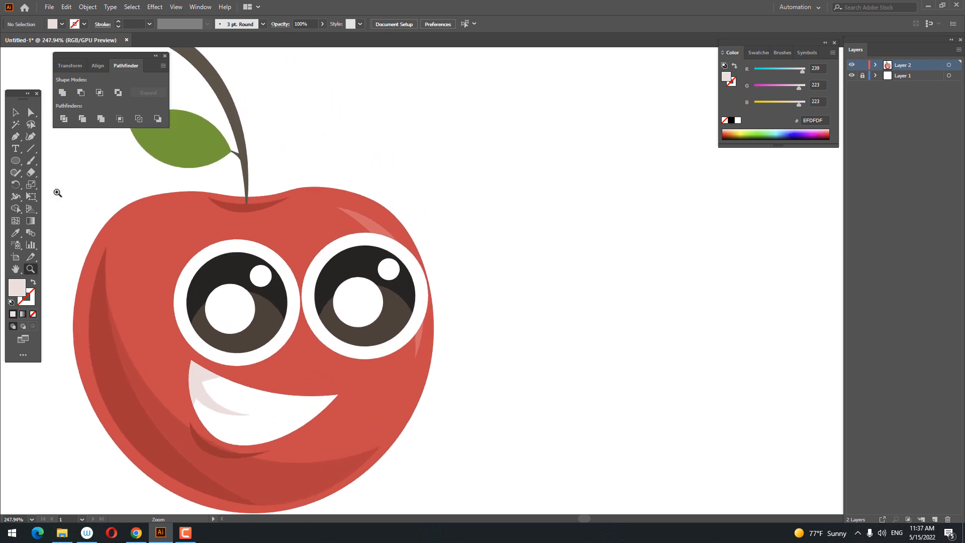
{"action": "left_click_drag", "start_coordinate": [116, 346], "coordinate": [162, 367]}
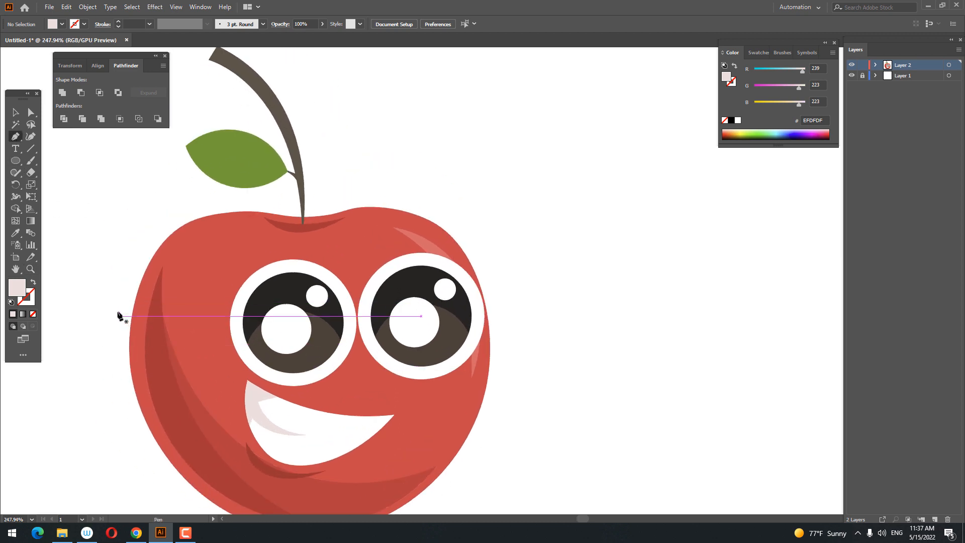
{"action": "left_click_drag", "start_coordinate": [121, 318], "coordinate": [222, 332]}
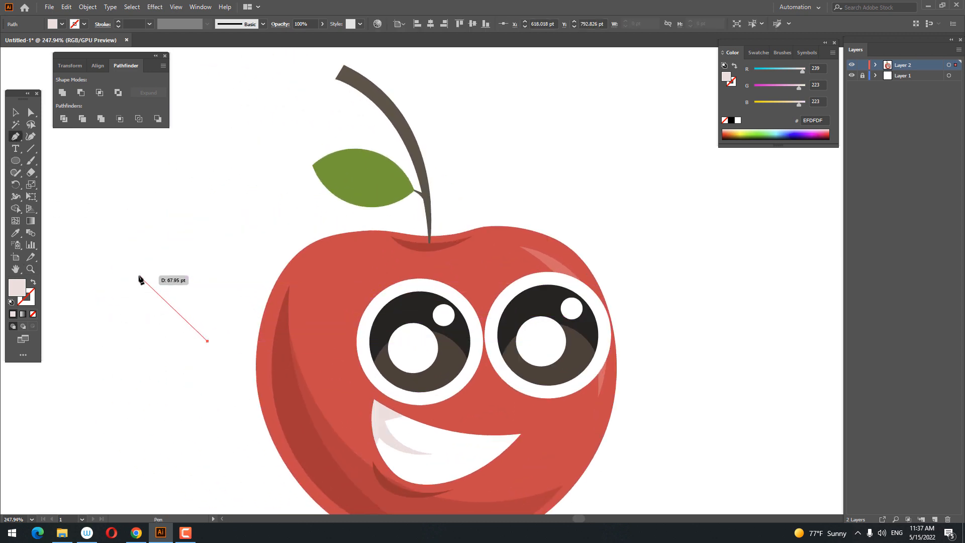
{"action": "left_click_drag", "start_coordinate": [139, 275], "coordinate": [122, 222]}
{"action": "mouse_move", "coordinate": [138, 276]}
{"action": "left_mouse_down"}
{"action": "mouse_move", "coordinate": [137, 295]}
{"action": "mouse_move", "coordinate": [171, 342]}
{"action": "mouse_move", "coordinate": [131, 270]}
{"action": "left_mouse_up"}
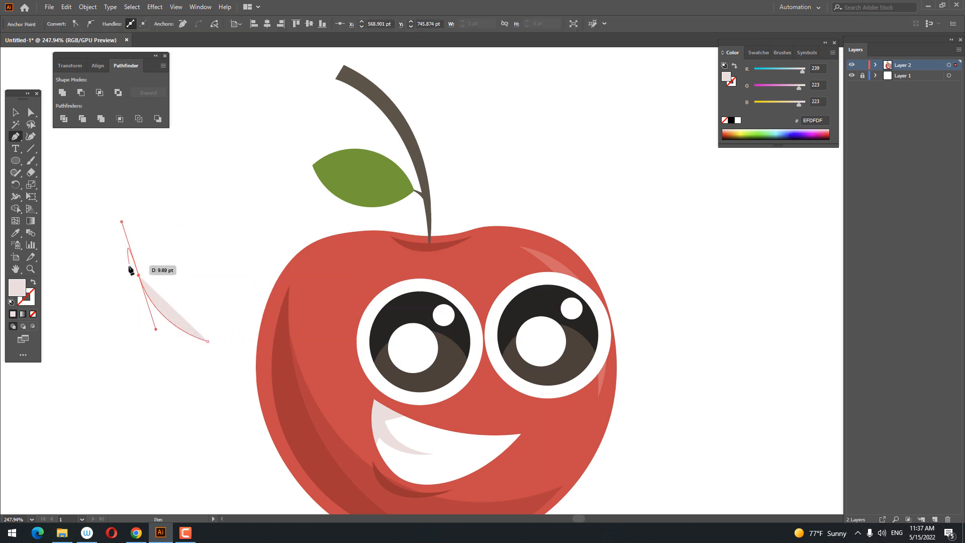
Give the arm path no fill and a dark 332D2D stroke with a weight of 4 pt
{"action": "double_click", "coordinate": [24, 288]}
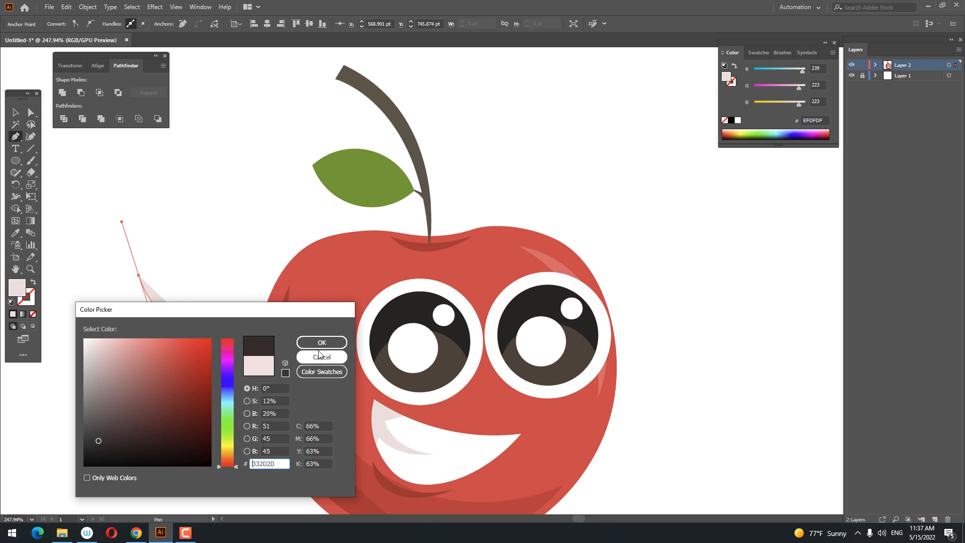
{"action": "left_click", "coordinate": [319, 345]}
{"action": "left_click", "coordinate": [31, 281]}
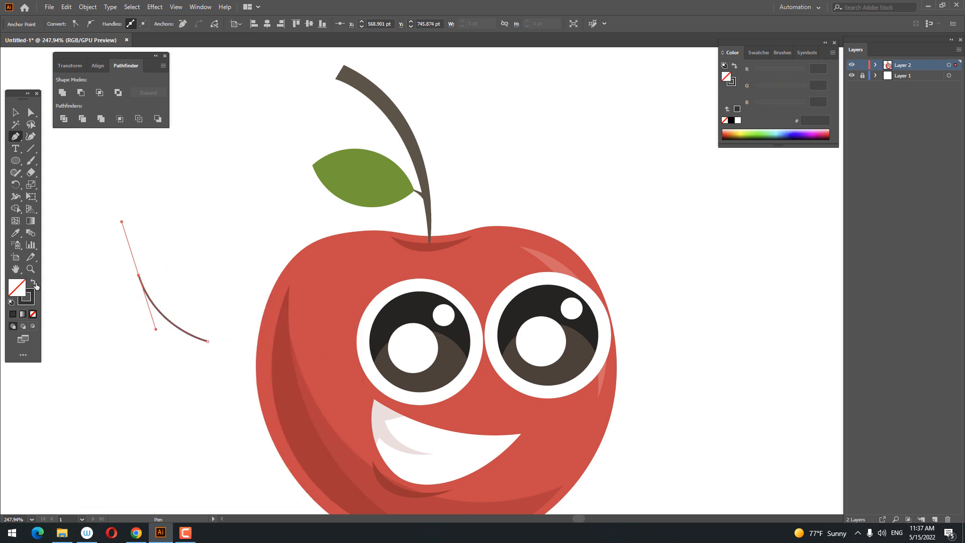
{"action": "key", "text": "z"}
{"action": "left_click_drag", "start_coordinate": [106, 293], "coordinate": [170, 310]}
{"action": "left_click", "coordinate": [15, 112]}
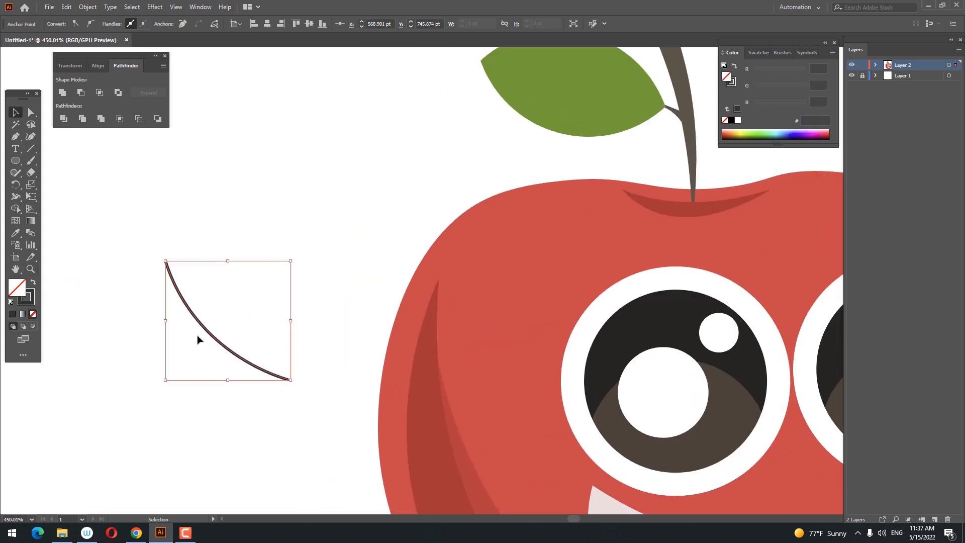
{"action": "left_click", "coordinate": [119, 21]}
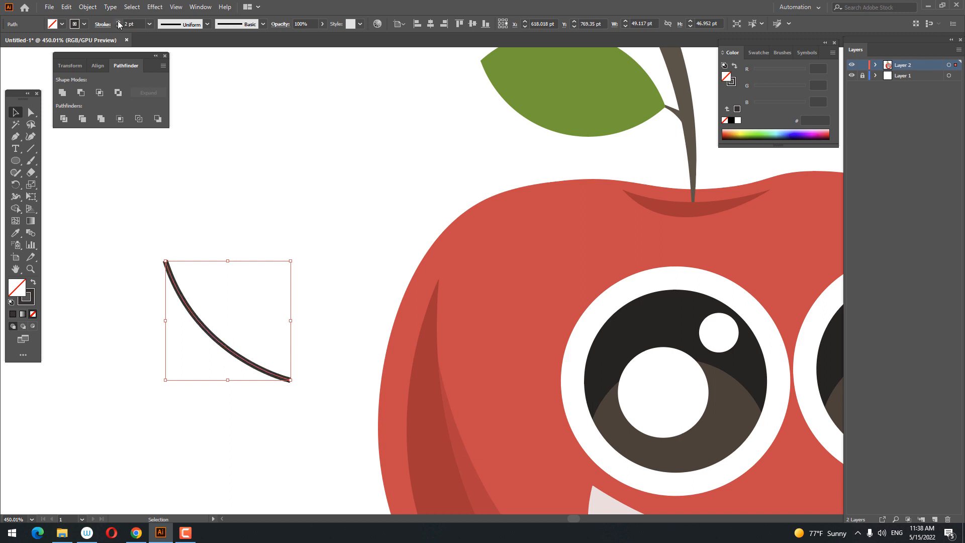
{"action": "left_click", "coordinate": [118, 22]}
{"action": "left_click", "coordinate": [119, 22]}
Draw three short straight finger segments fanning out from the arm's upper end with the Pen tool
{"action": "left_click_drag", "start_coordinate": [238, 344], "coordinate": [165, 282]}
{"action": "left_click", "coordinate": [15, 136]}
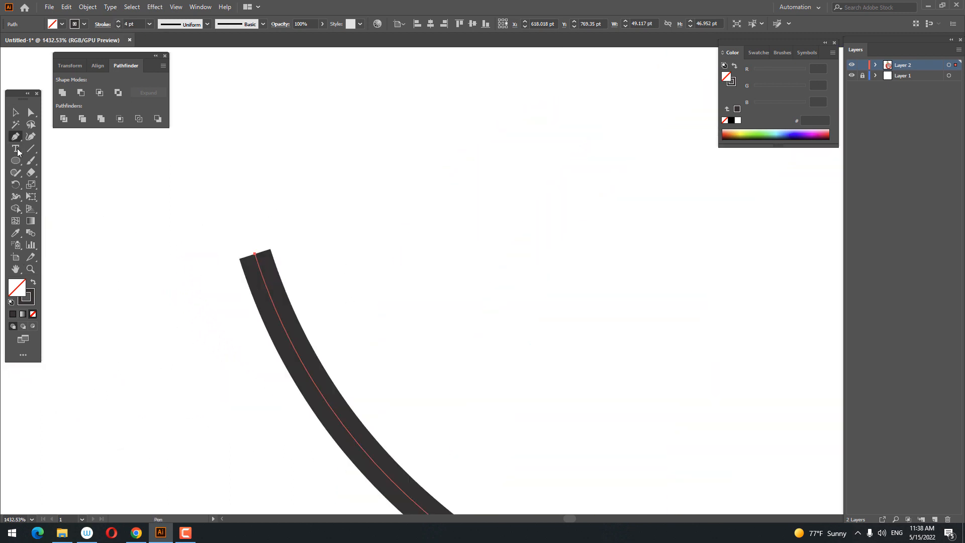
{"action": "left_click", "coordinate": [254, 253]}
{"action": "left_click", "coordinate": [206, 245]}
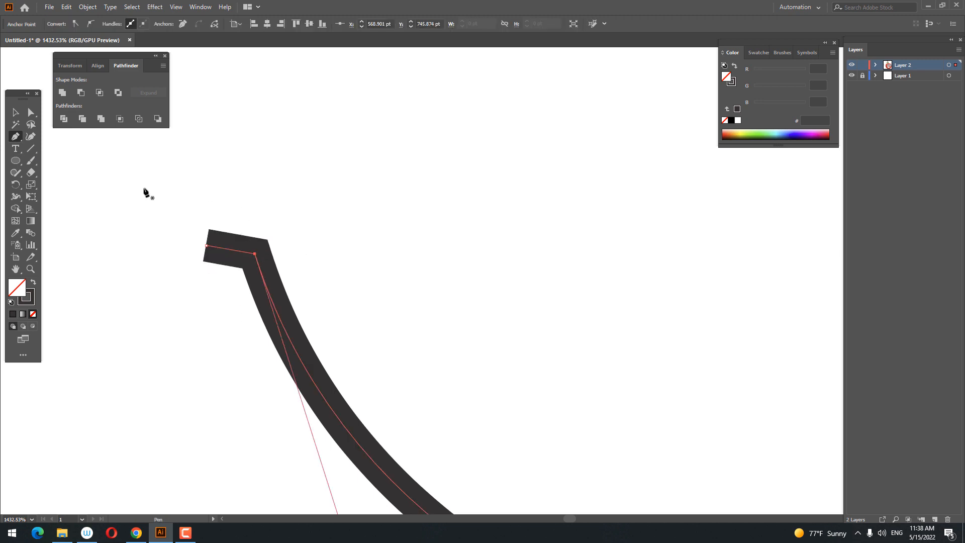
{"action": "left_click", "coordinate": [223, 188]}
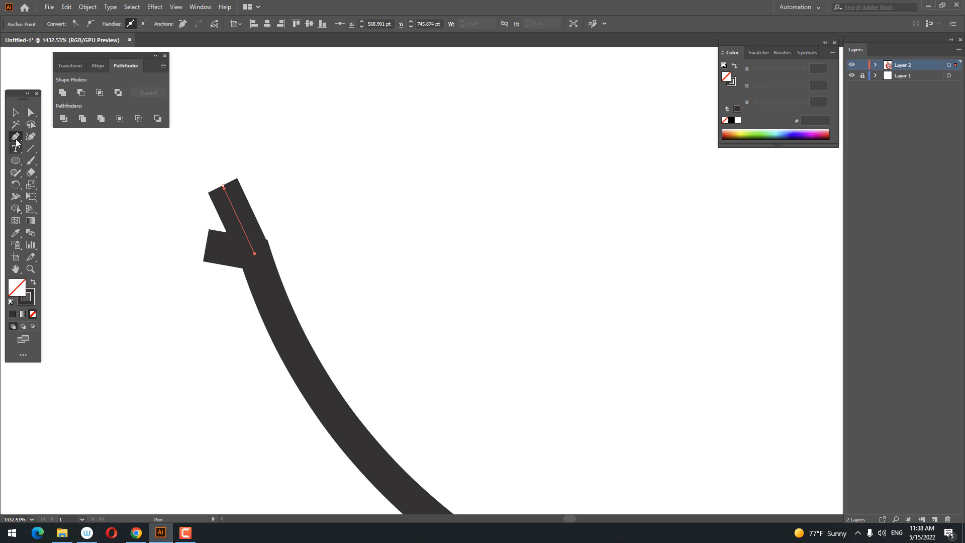
{"action": "left_click", "coordinate": [302, 194]}
{"action": "key", "text": "ctrl+z"}
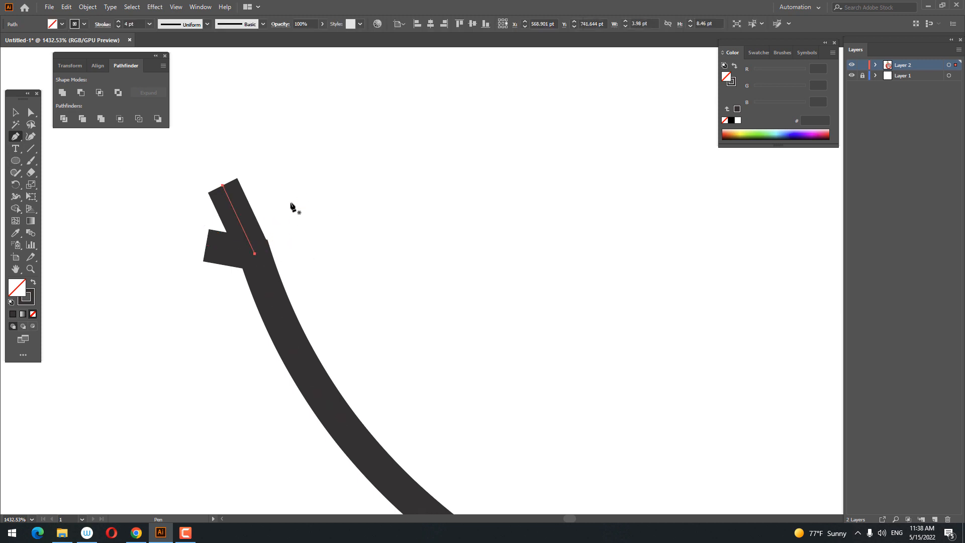
{"action": "left_click", "coordinate": [255, 253]}
Lengthen the hand's leftmost finger by moving its end point outwards, and deselect it
{"action": "key", "text": "z"}
{"action": "left_click_drag", "start_coordinate": [314, 205], "coordinate": [171, 248]}
{"action": "left_click", "coordinate": [31, 112]}
{"action": "left_click", "coordinate": [194, 262]}
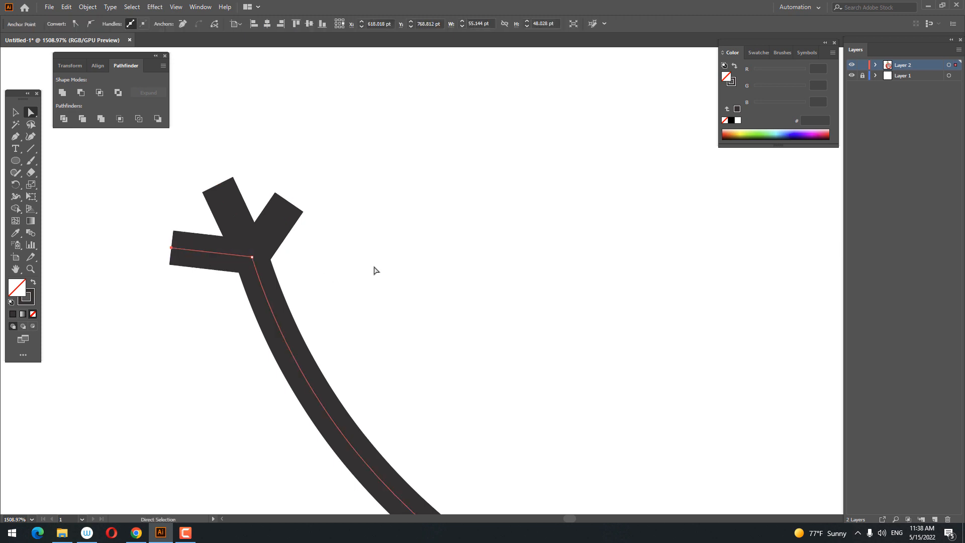
{"action": "left_click", "coordinate": [374, 270]}
Select the arm together with its fingers and expand their fill and stroke into shapes
{"action": "key", "text": "ctrl+0"}
{"action": "key", "text": "z"}
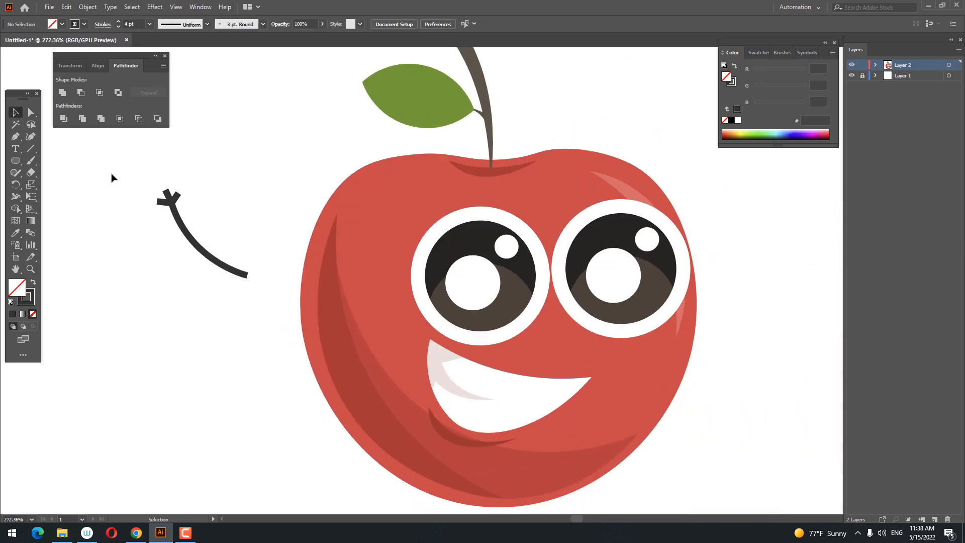
{"action": "left_click_drag", "start_coordinate": [112, 177], "coordinate": [258, 300]}
{"action": "left_click", "coordinate": [88, 7]}
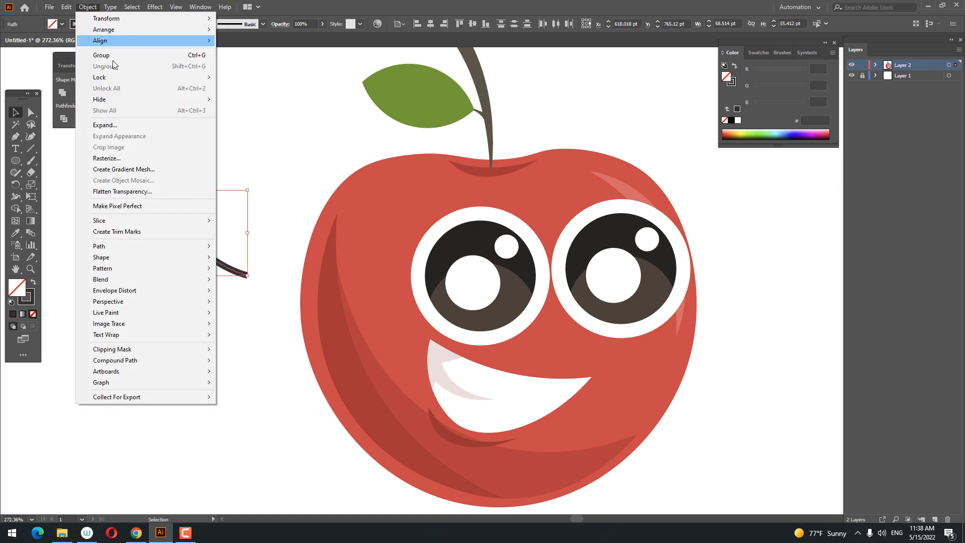
{"action": "left_click", "coordinate": [129, 124]}
{"action": "left_click", "coordinate": [229, 252]}
Move the expanded arm so its lower end overlaps the apple's left edge, and unite its pieces into one shape
{"action": "left_click_drag", "start_coordinate": [227, 268], "coordinate": [311, 313]}
{"action": "left_click", "coordinate": [100, 122]}
Paste a copy of the arm in front, move it to the apple's right side and reflect it across the vertical axis
{"action": "left_click", "coordinate": [65, 7]}
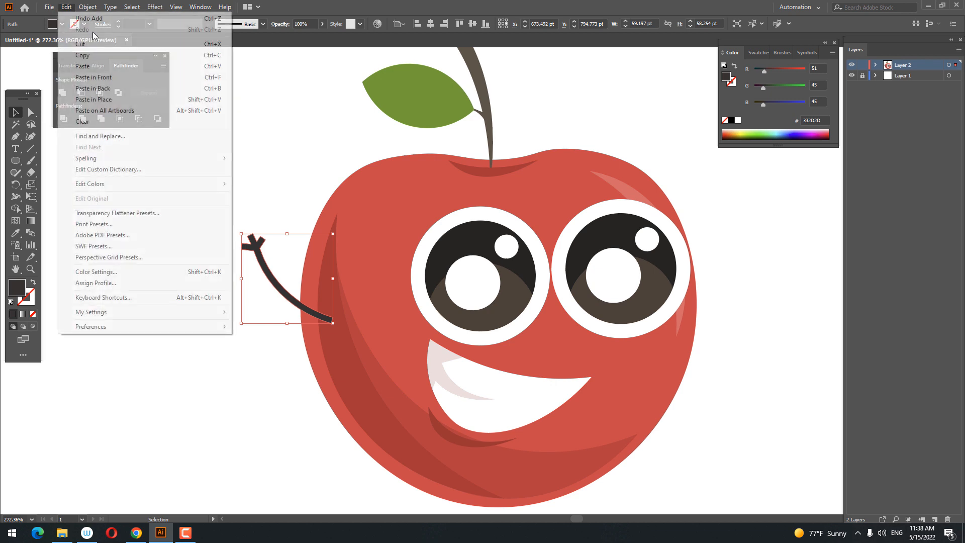
{"action": "left_click", "coordinate": [103, 55]}
{"action": "left_click", "coordinate": [66, 7]}
{"action": "left_click", "coordinate": [134, 80]}
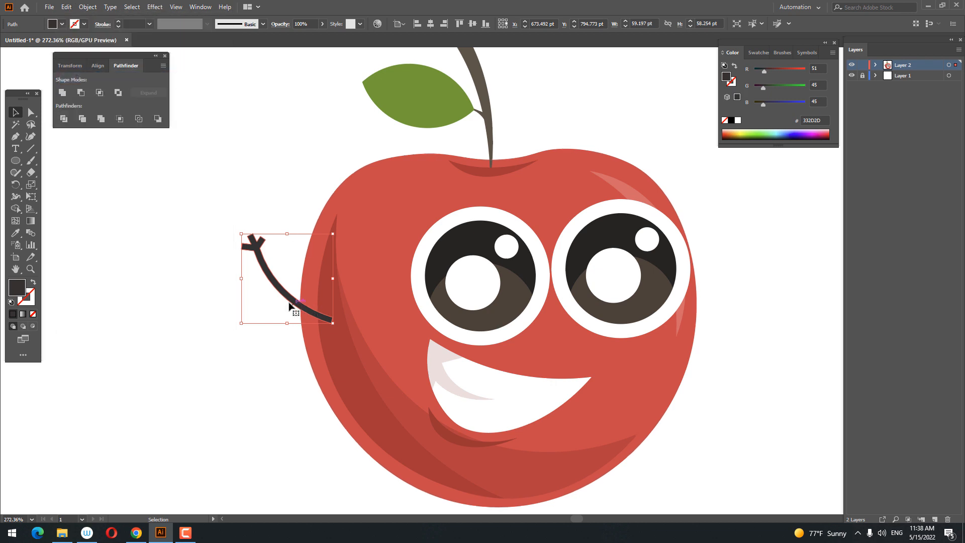
{"action": "left_click_drag", "start_coordinate": [295, 306], "coordinate": [764, 316]}
{"action": "right_click", "coordinate": [764, 316]}
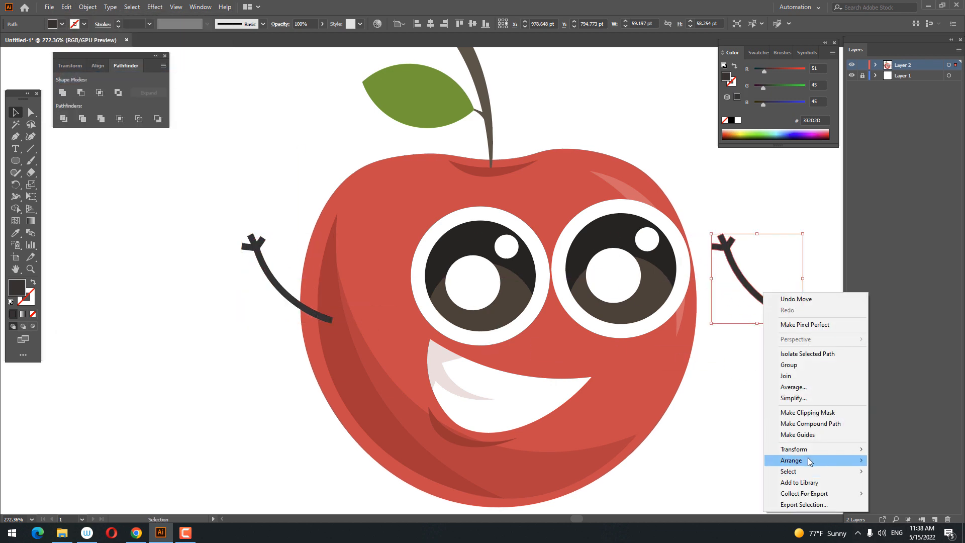
{"action": "mouse_move", "coordinate": [773, 450]}
{"action": "left_click", "coordinate": [676, 398]}
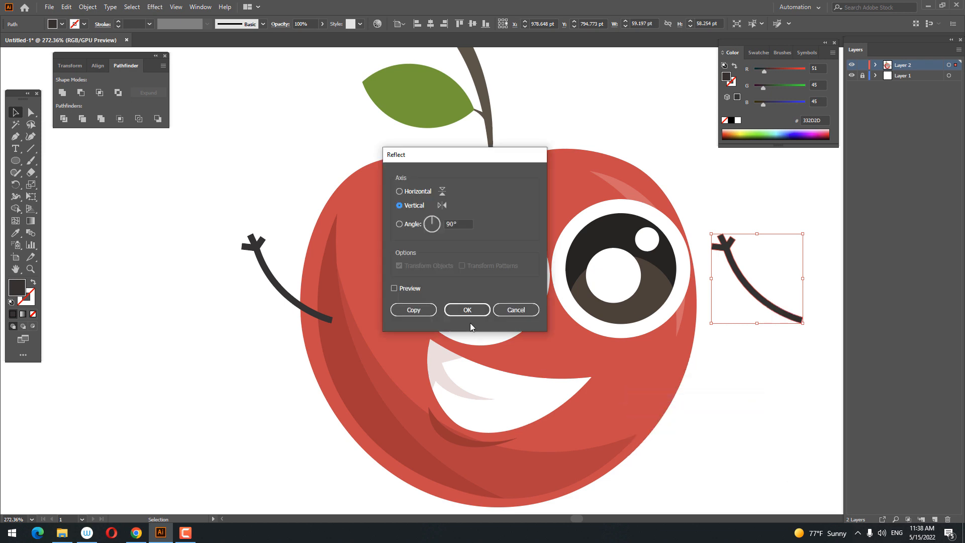
{"action": "left_click", "coordinate": [468, 308]}
Move the mirrored arm onto the apple's right edge and send it to the back
{"action": "left_click_drag", "start_coordinate": [758, 308], "coordinate": [697, 307]}
{"action": "right_click", "coordinate": [721, 296]}
{"action": "mouse_move", "coordinate": [774, 462]}
{"action": "left_click", "coordinate": [861, 497]}
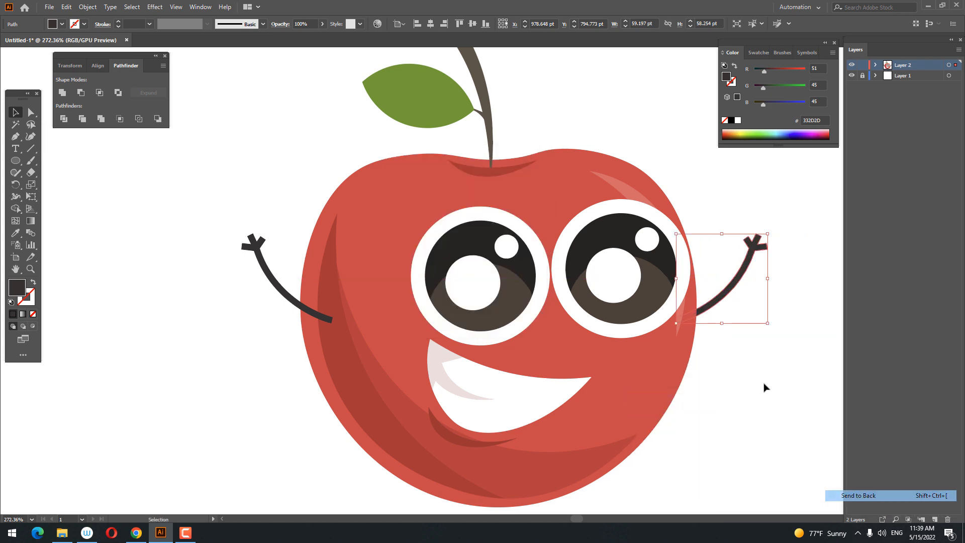
Draw an open angular leg-and-foot path, about 37 by 76 pt, below the apple's lower left with the Pen tool
{"action": "left_click_drag", "start_coordinate": [756, 308], "coordinate": [631, 291]}
{"action": "key", "text": "z"}
{"action": "left_click_drag", "start_coordinate": [472, 282], "coordinate": [216, 265]}
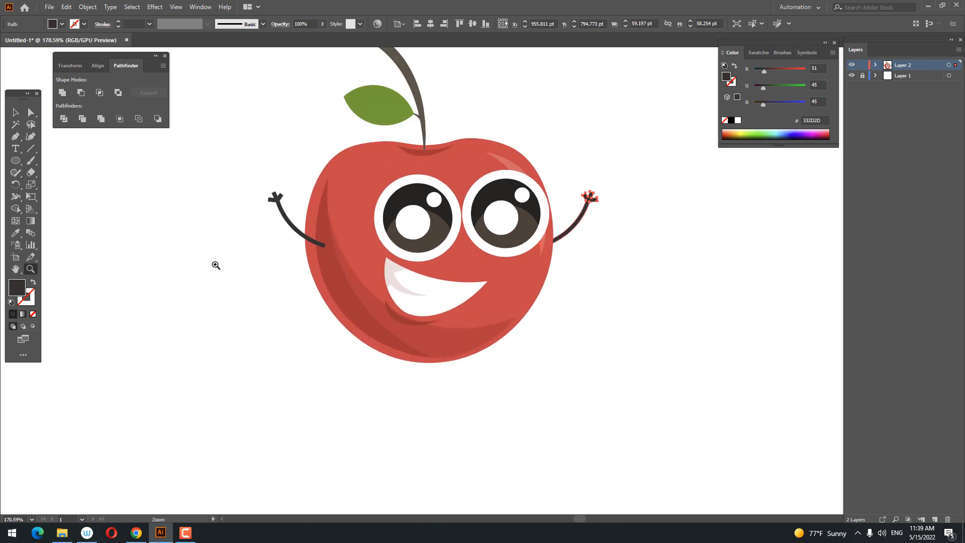
{"action": "left_click", "coordinate": [14, 139]}
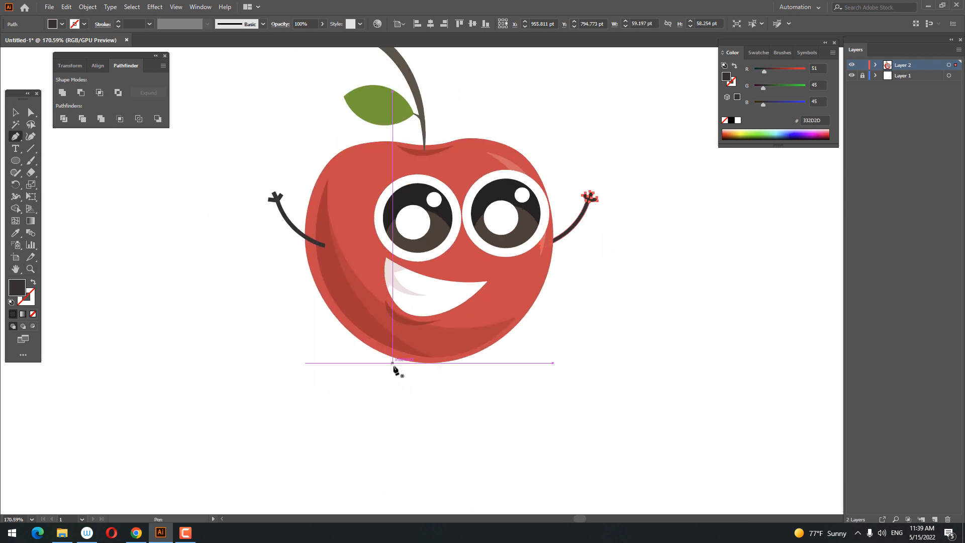
{"action": "left_click", "coordinate": [386, 341]}
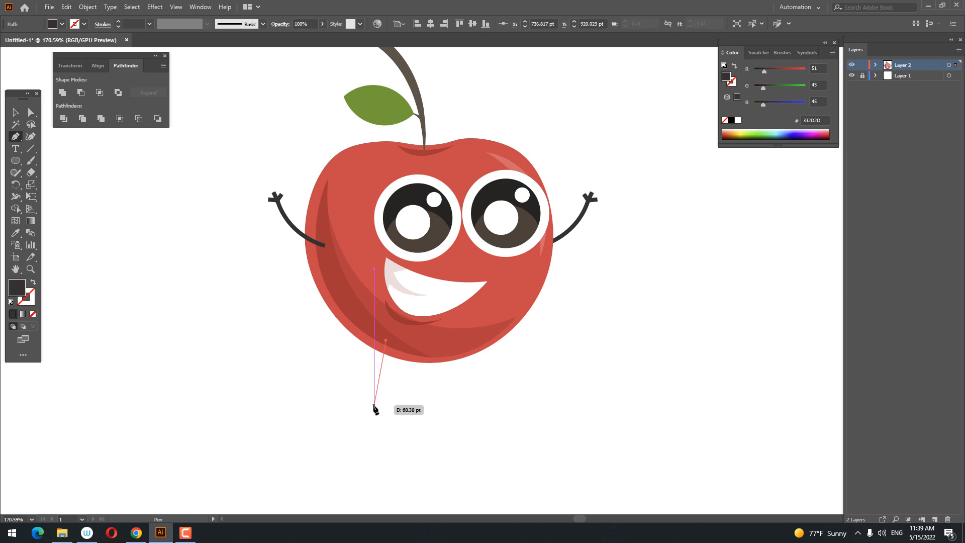
{"action": "left_click", "coordinate": [370, 414]}
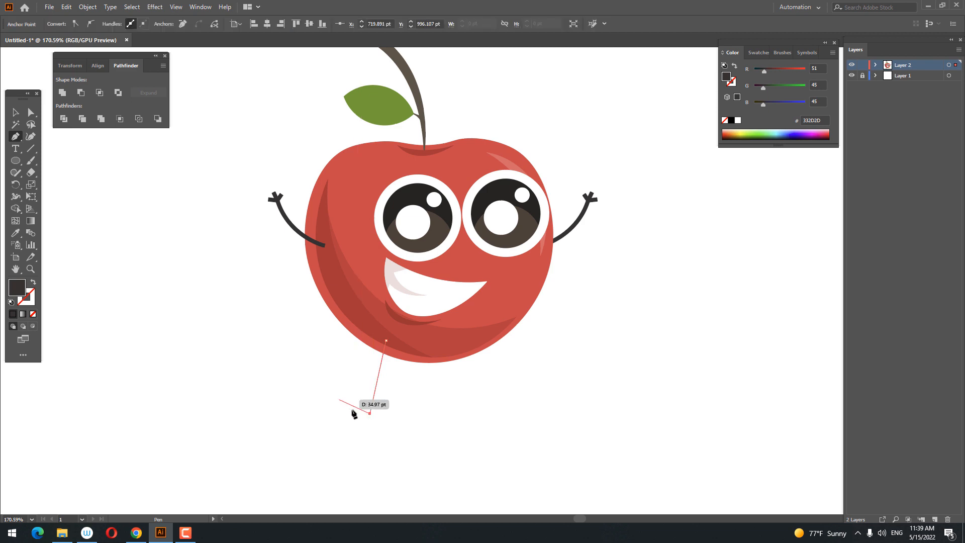
{"action": "left_click", "coordinate": [350, 405]}
{"action": "left_click", "coordinate": [370, 414]}
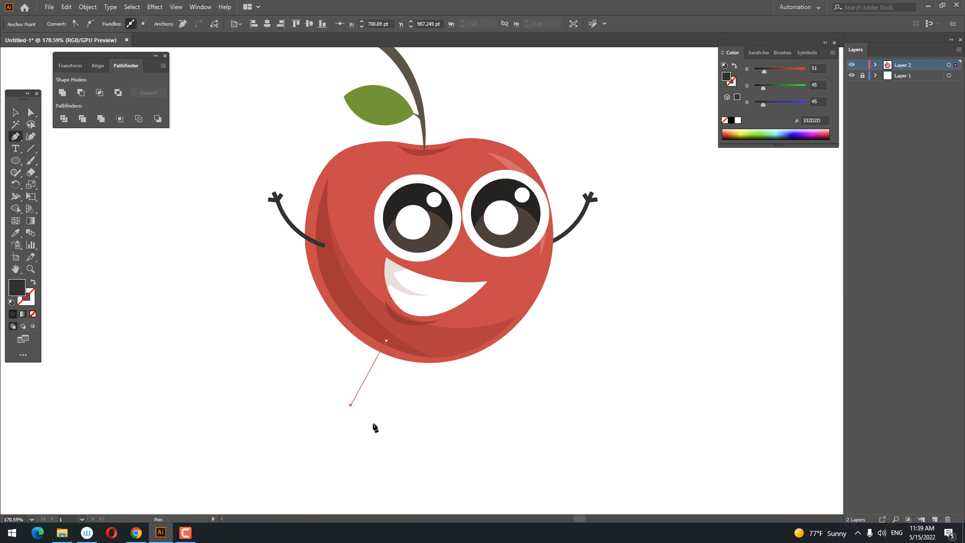
{"action": "left_click", "coordinate": [370, 413]}
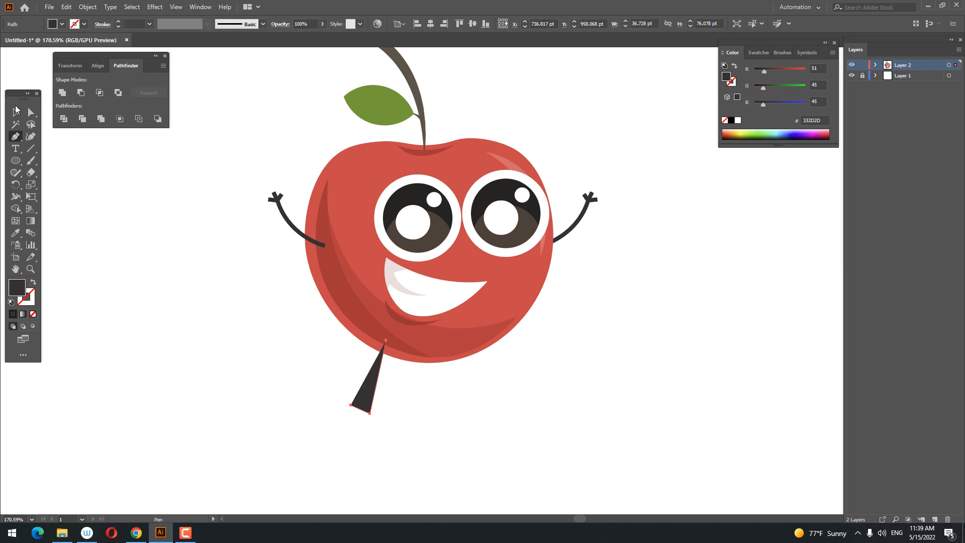
Swap the leg path's fill and stroke so only the dark stroke remains, and set its weight to 4 pt
{"action": "left_click", "coordinate": [504, 413]}
{"action": "key", "text": "z"}
{"action": "left_click", "coordinate": [506, 419]}
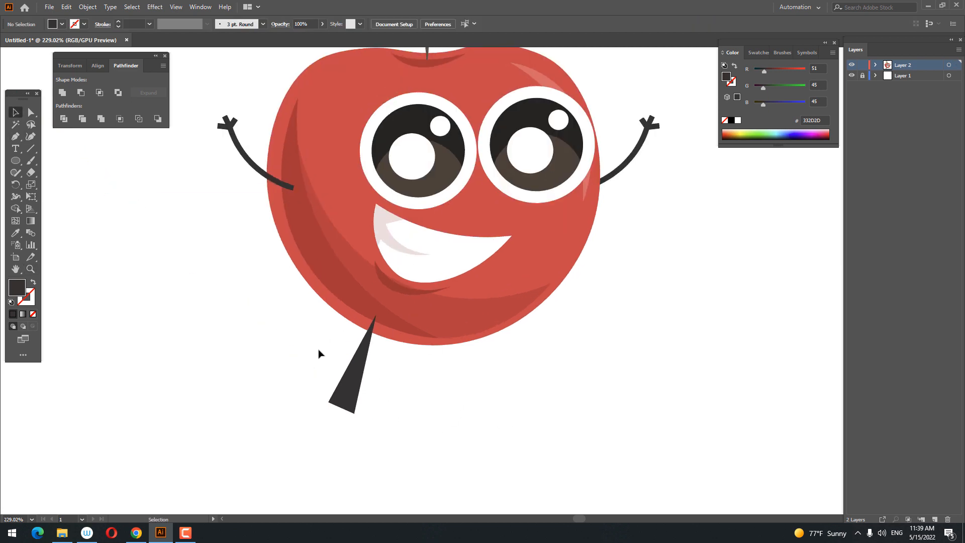
{"action": "left_click_drag", "start_coordinate": [292, 385], "coordinate": [293, 383]}
{"action": "left_click", "coordinate": [33, 283]}
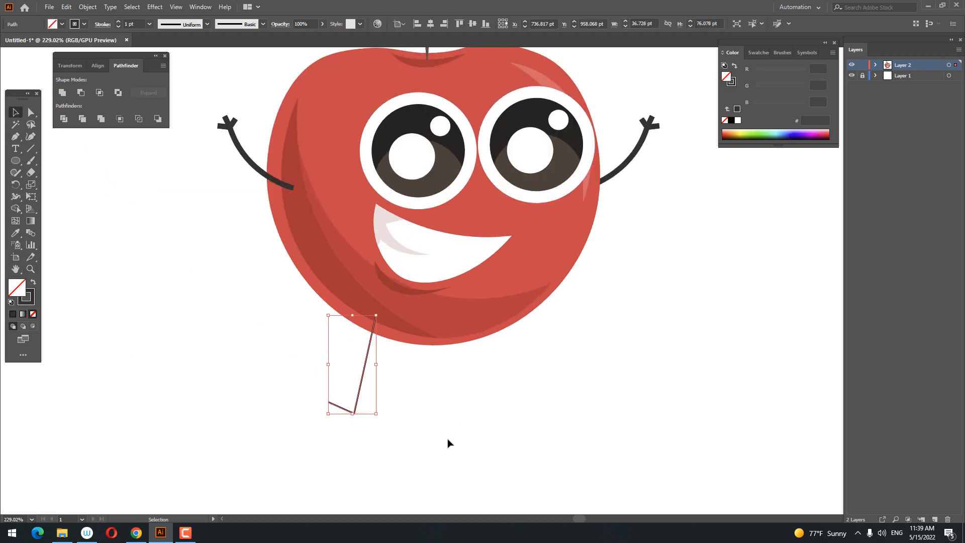
{"action": "left_click", "coordinate": [447, 440]}
{"action": "key", "text": "z"}
{"action": "left_click", "coordinate": [378, 414]}
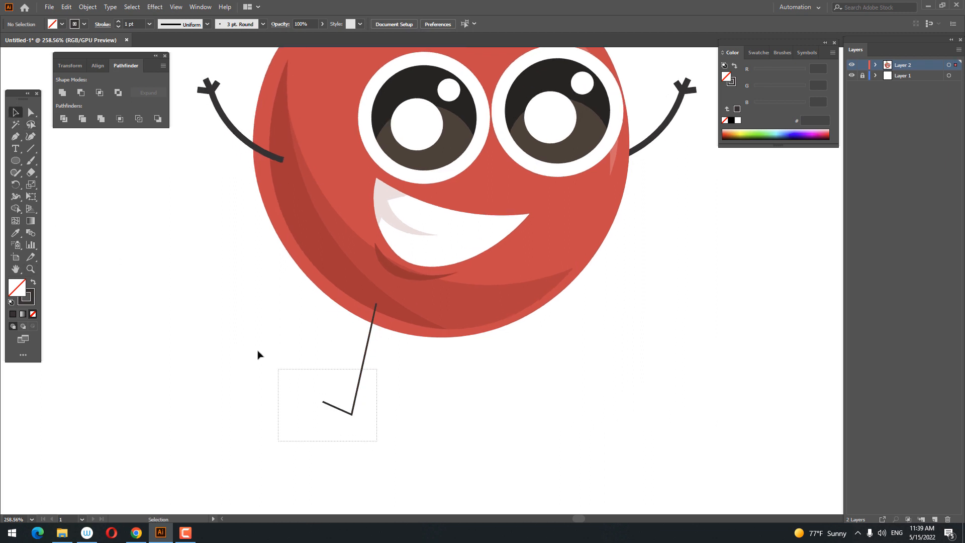
{"action": "left_click_drag", "start_coordinate": [257, 355], "coordinate": [259, 354]}
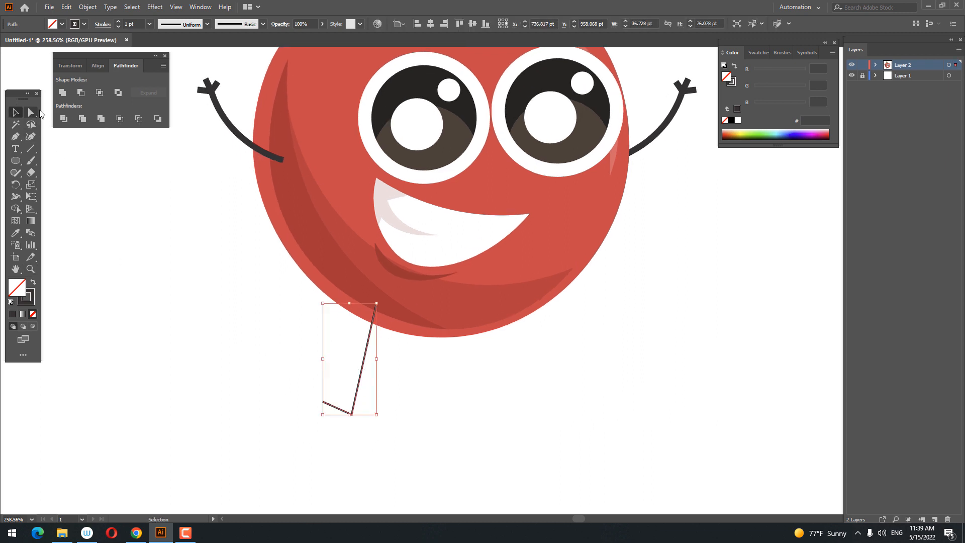
{"action": "left_click", "coordinate": [119, 21]}
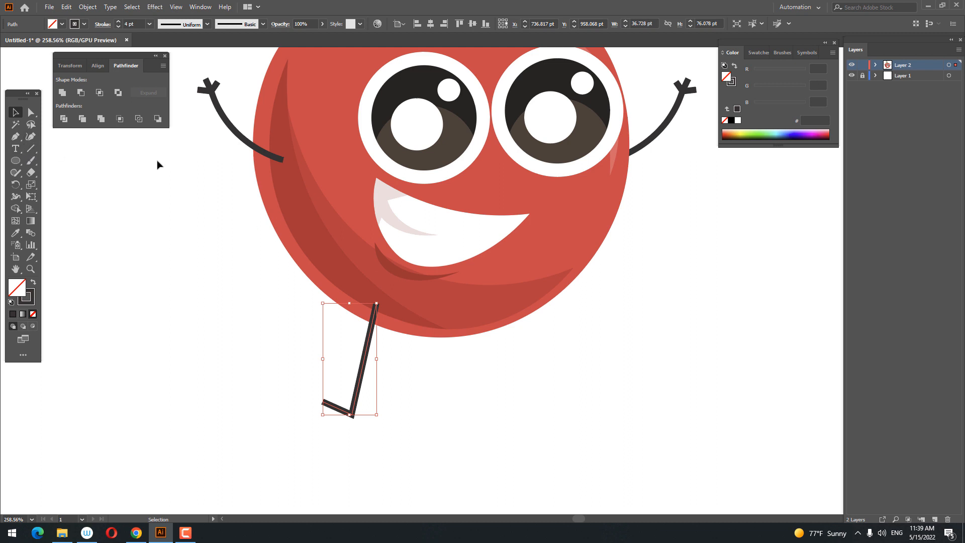
Expand the leg path's fill and stroke into a shape and send it behind the apple
{"action": "left_click", "coordinate": [81, 10]}
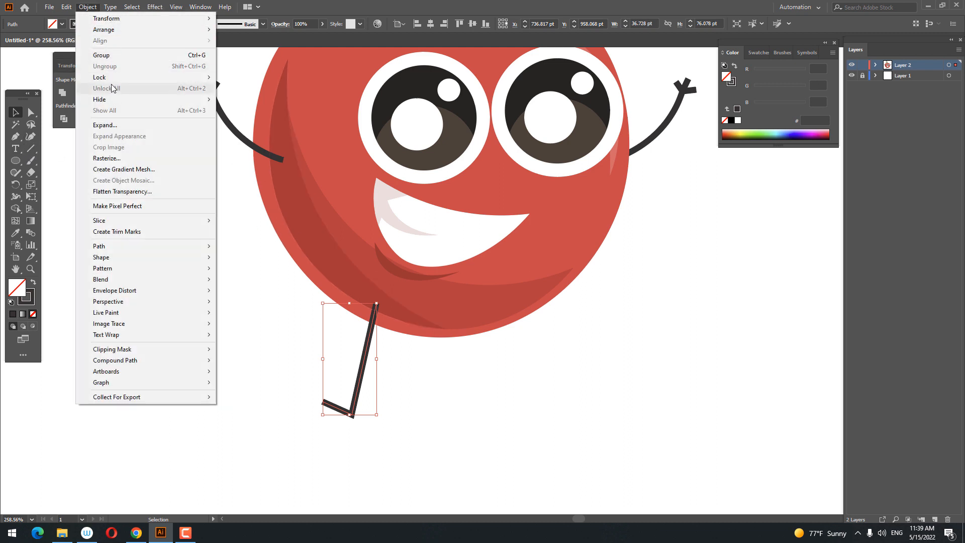
{"action": "left_click", "coordinate": [120, 127]}
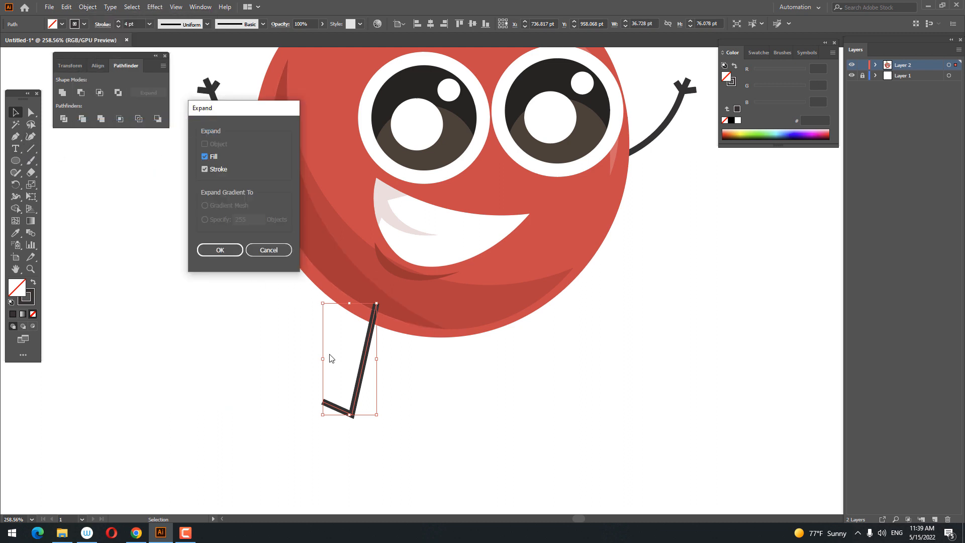
{"action": "left_click", "coordinate": [238, 252]}
{"action": "right_click", "coordinate": [408, 385]}
{"action": "mouse_move", "coordinate": [444, 322]}
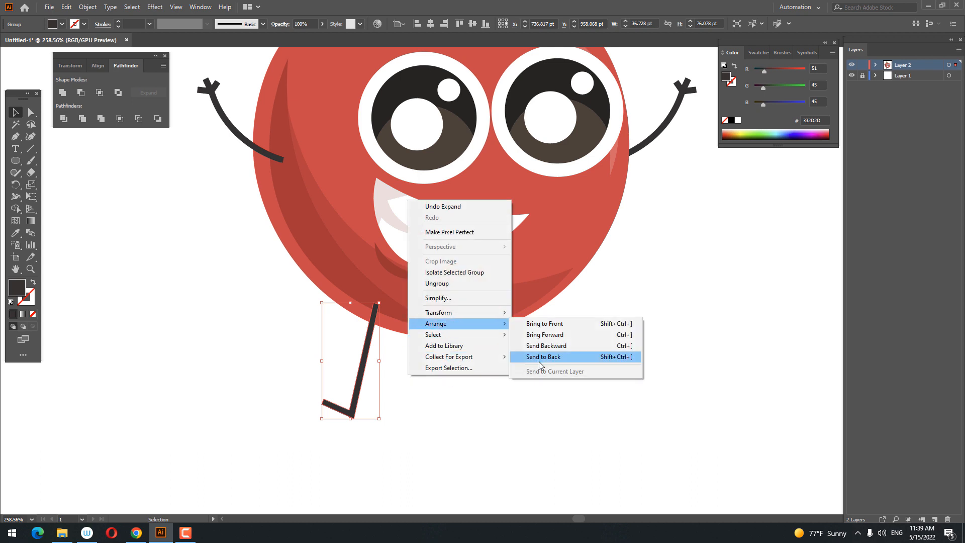
{"action": "left_click", "coordinate": [541, 360]}
Raise the leg slightly and rotate it clockwise so the foot swings outward from the apple's lower left
{"action": "left_click", "coordinate": [327, 415]}
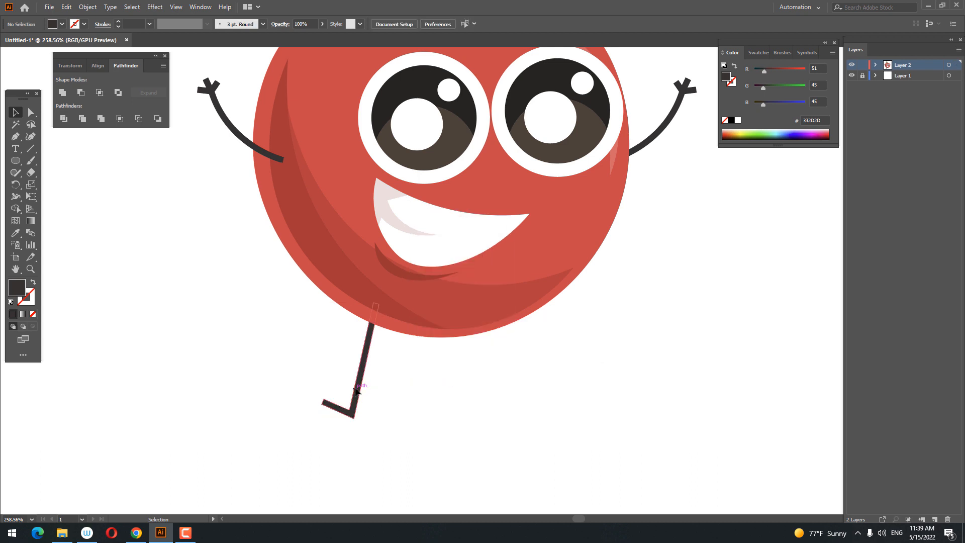
{"action": "left_click_drag", "start_coordinate": [356, 390], "coordinate": [354, 375]}
{"action": "left_click_drag", "start_coordinate": [385, 407], "coordinate": [390, 382]}
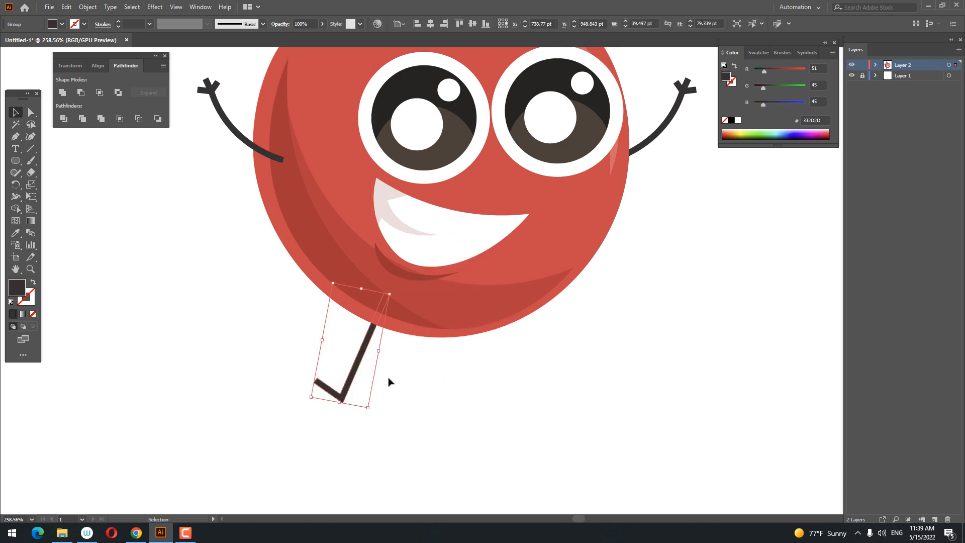
Paste a copy of the leg in front, move it under the apple's right side and reflect it across the vertical axis
{"action": "left_click", "coordinate": [66, 6]}
{"action": "left_click", "coordinate": [95, 54]}
{"action": "left_click", "coordinate": [67, 7]}
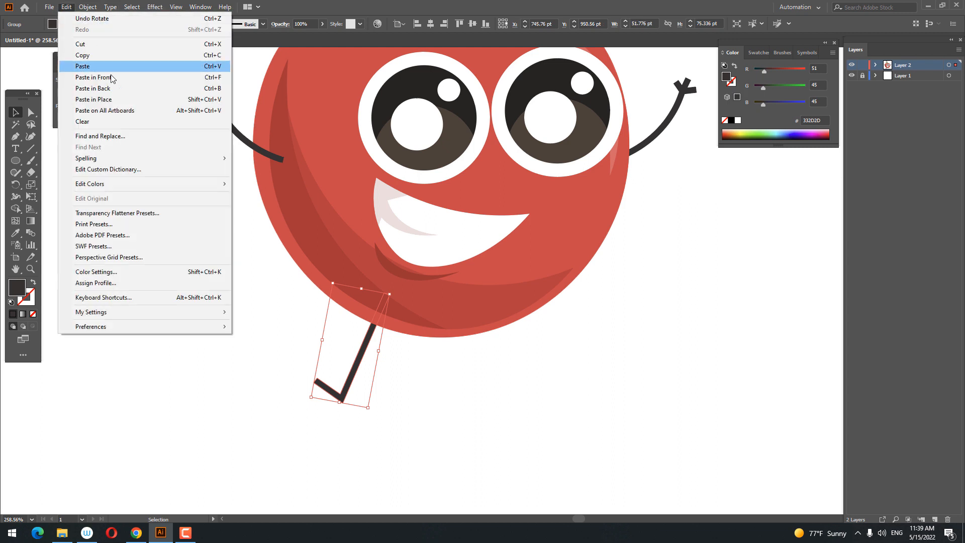
{"action": "left_click", "coordinate": [111, 76]}
{"action": "left_click_drag", "start_coordinate": [354, 377], "coordinate": [506, 405]}
{"action": "right_click", "coordinate": [537, 378]}
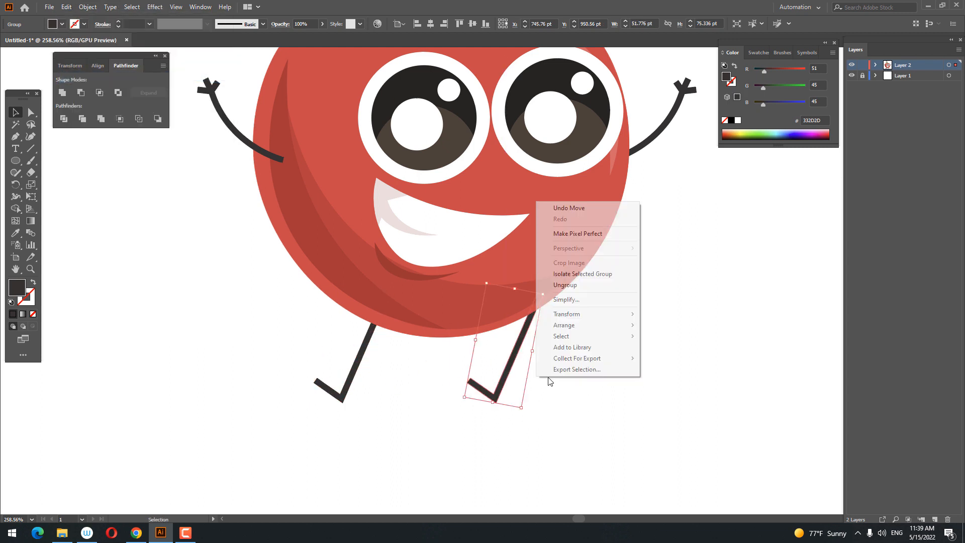
{"action": "mouse_move", "coordinate": [603, 313]}
{"action": "left_click", "coordinate": [694, 349]}
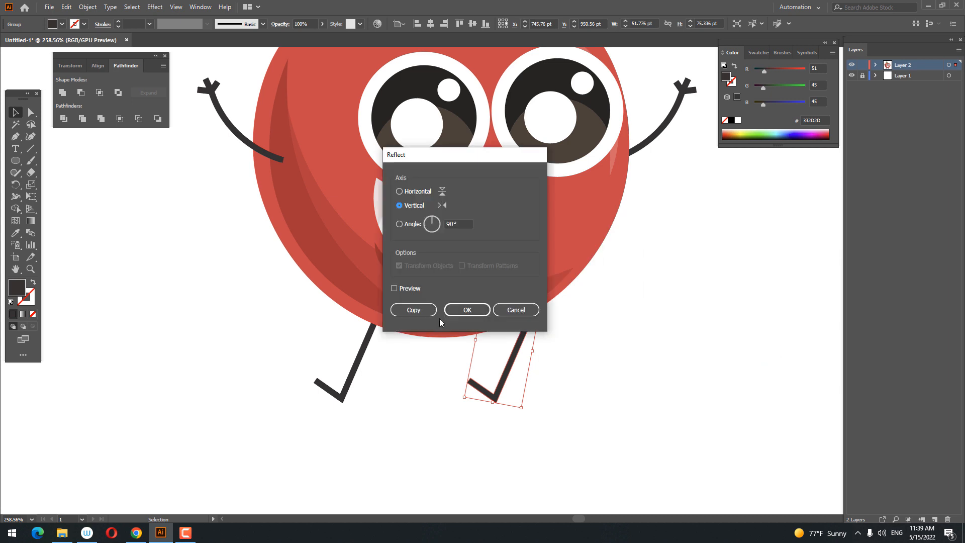
{"action": "left_click", "coordinate": [468, 311]}
{"action": "left_click", "coordinate": [655, 325]}
Draw a curved dark eyebrow shape, about 34 by 20 pt, beside the apple's upper left with the Pen tool
{"action": "key", "text": "ctrl+0"}
{"action": "key", "text": "z"}
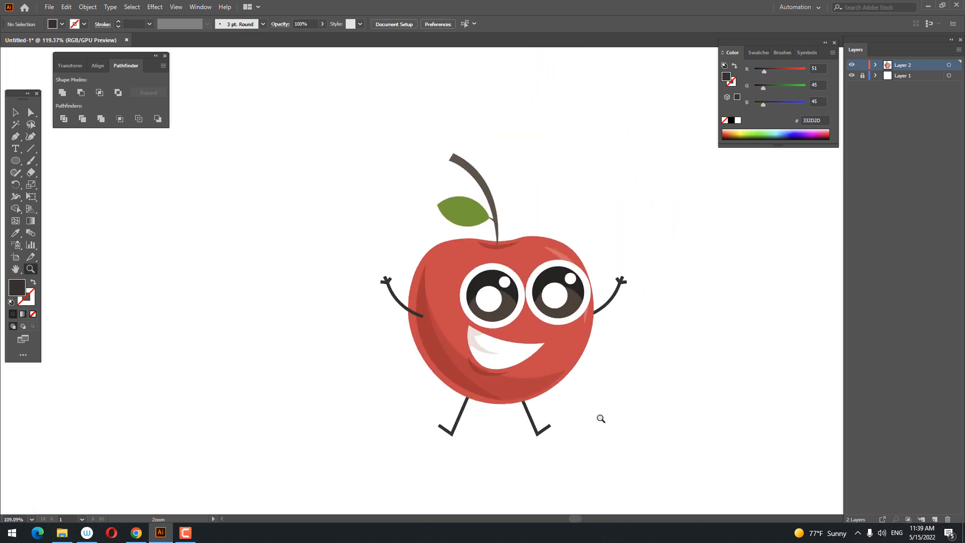
{"action": "left_click", "coordinate": [428, 217]}
{"action": "left_click", "coordinate": [428, 217]}
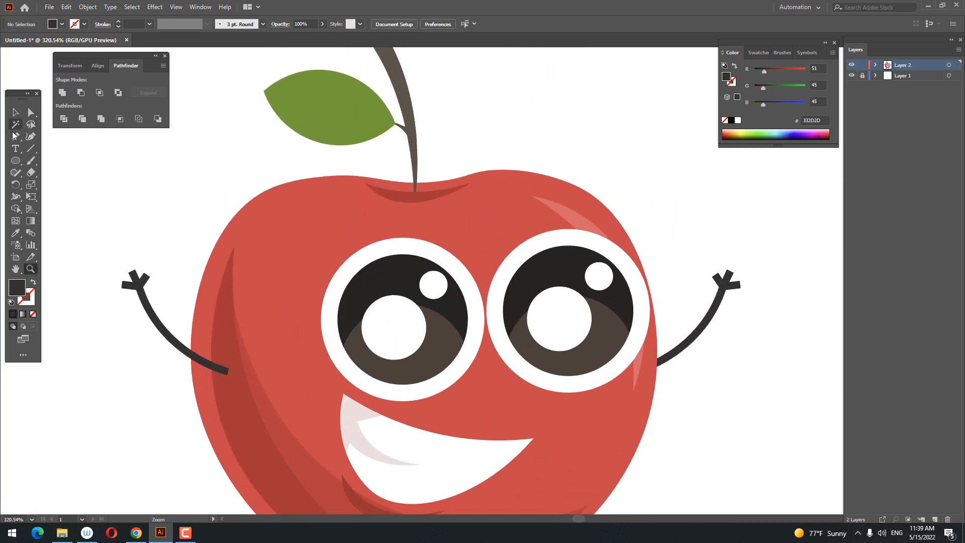
{"action": "left_click", "coordinate": [157, 187]}
{"action": "left_click_drag", "start_coordinate": [218, 155], "coordinate": [257, 156]}
{"action": "left_click_drag", "start_coordinate": [190, 163], "coordinate": [175, 182]}
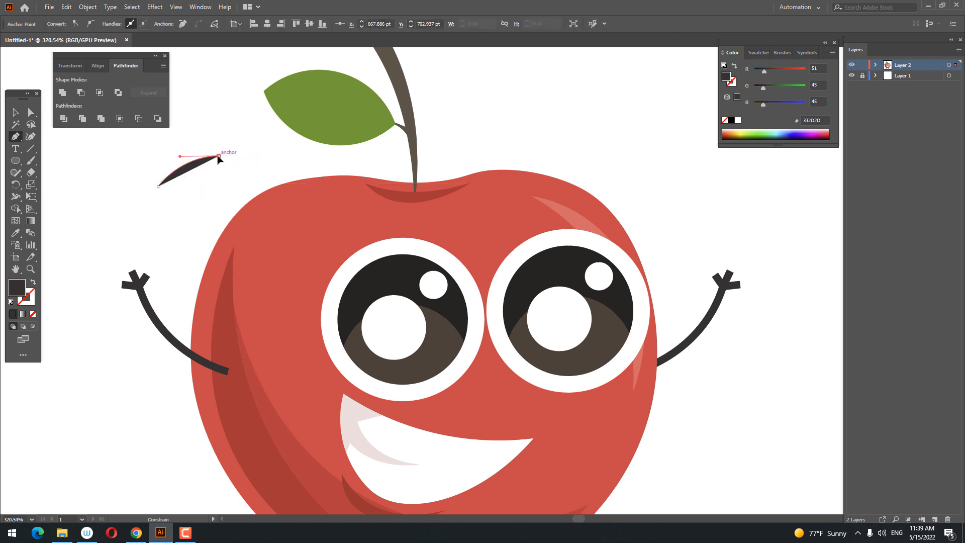
{"action": "left_click_drag", "start_coordinate": [158, 187], "coordinate": [122, 281]}
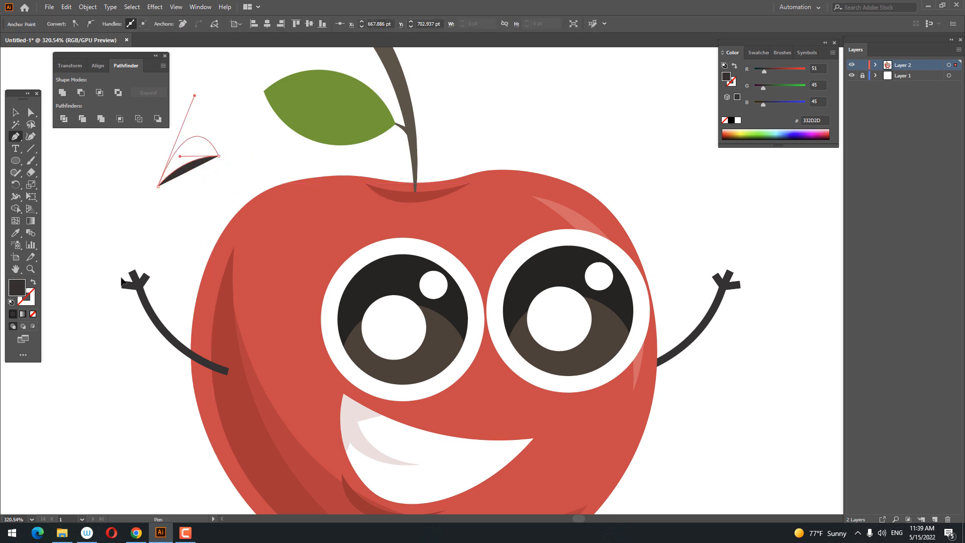
{"action": "left_click_drag", "start_coordinate": [146, 244], "coordinate": [144, 243]}
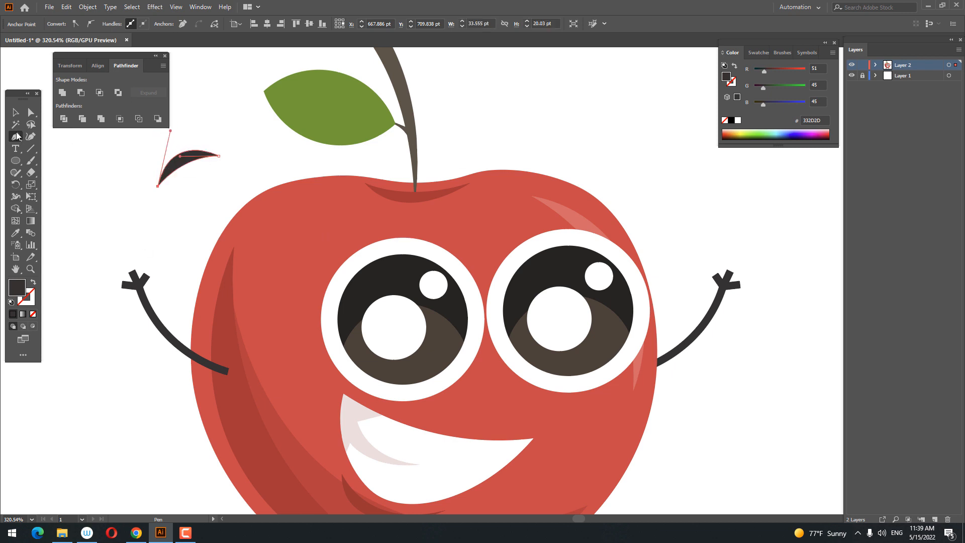
Enlarge the eyebrow to about 45 by 27 pt and place it above the left eye
{"action": "left_click", "coordinate": [14, 113]}
{"action": "left_click_drag", "start_coordinate": [220, 189], "coordinate": [230, 194]}
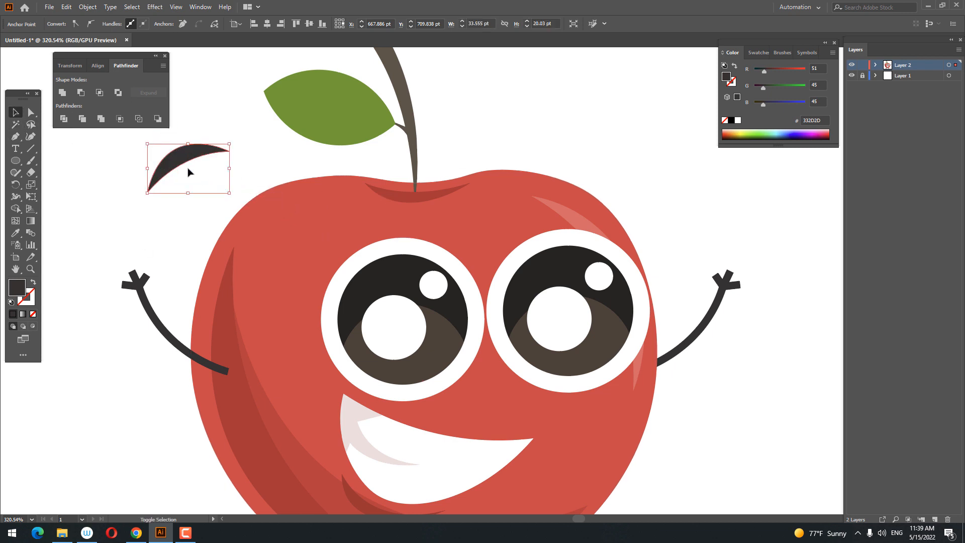
{"action": "left_click_drag", "start_coordinate": [189, 170], "coordinate": [353, 215]}
{"action": "left_click", "coordinate": [402, 215]}
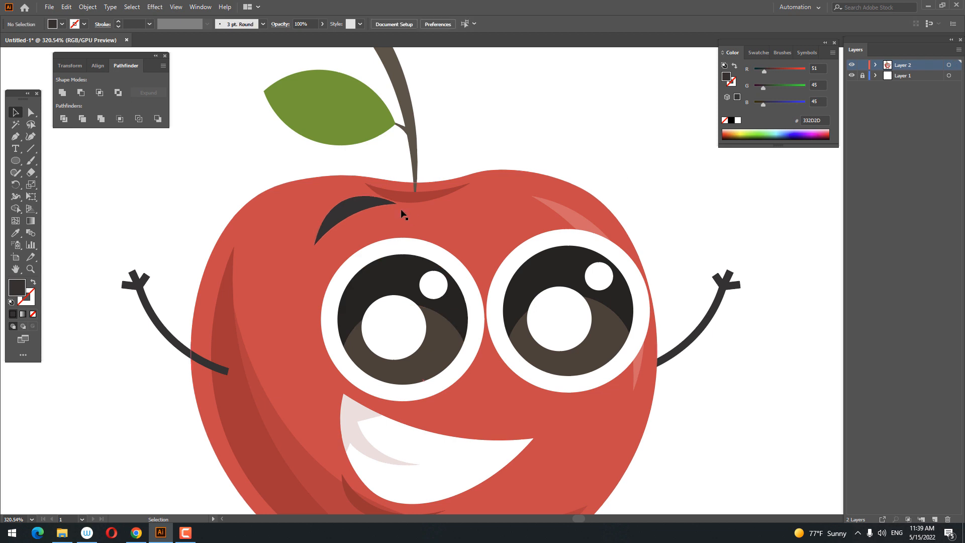
Reshape the eyebrow with the Curvature tool, pulling both tips outward to make it about 66 by 28 pt
{"action": "left_click", "coordinate": [366, 205]}
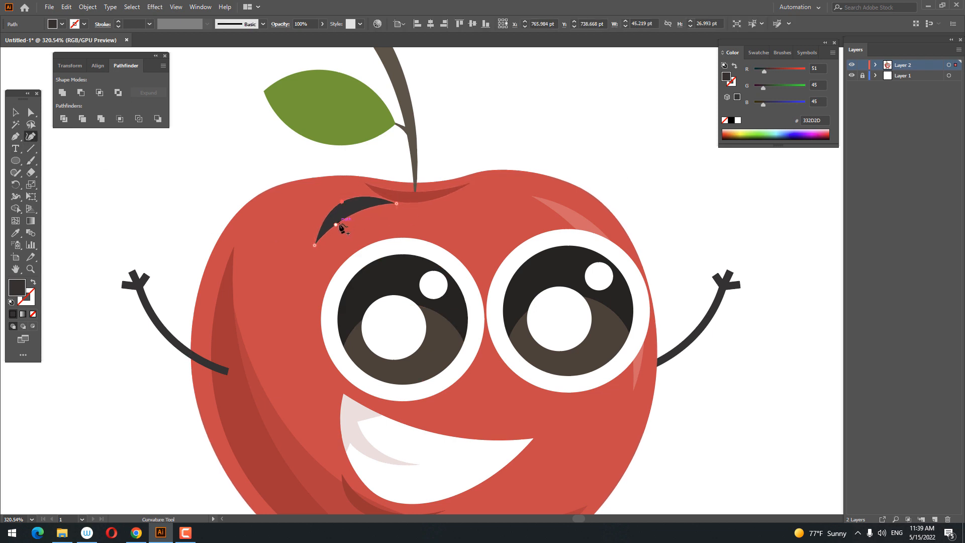
{"action": "left_click_drag", "start_coordinate": [396, 203], "coordinate": [403, 206]}
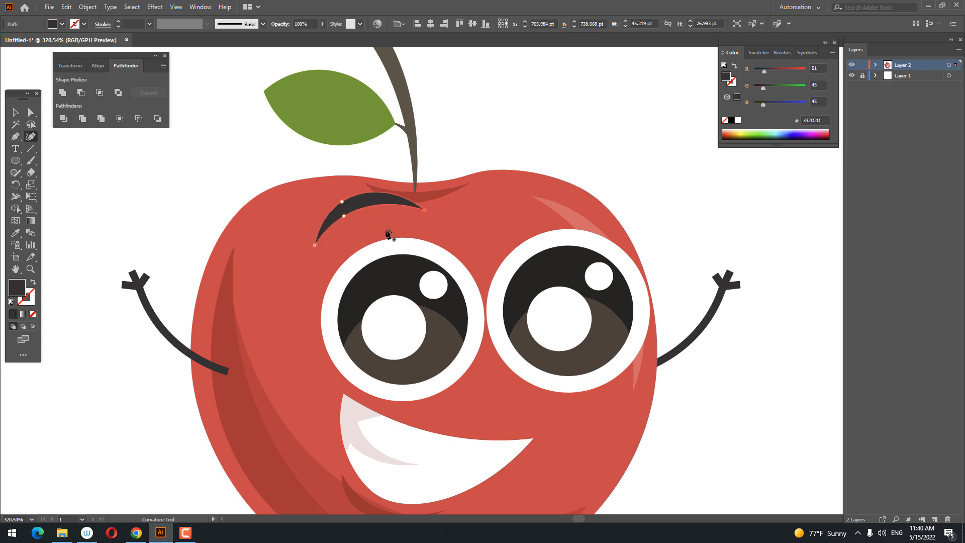
{"action": "left_click_drag", "start_coordinate": [319, 244], "coordinate": [310, 245]}
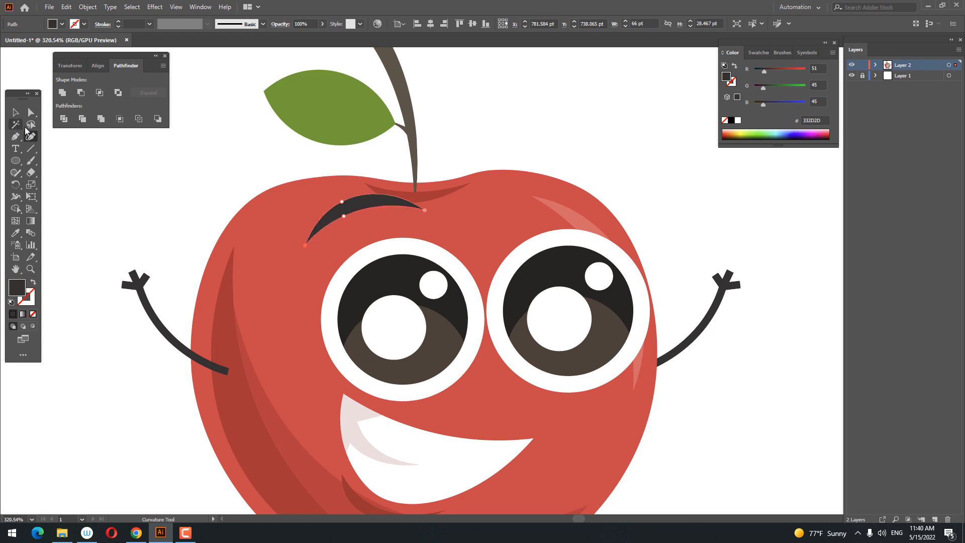
Paste a copy of the eyebrow in front, reflect it across the vertical axis and position it above the right eye
{"action": "left_click", "coordinate": [66, 6]}
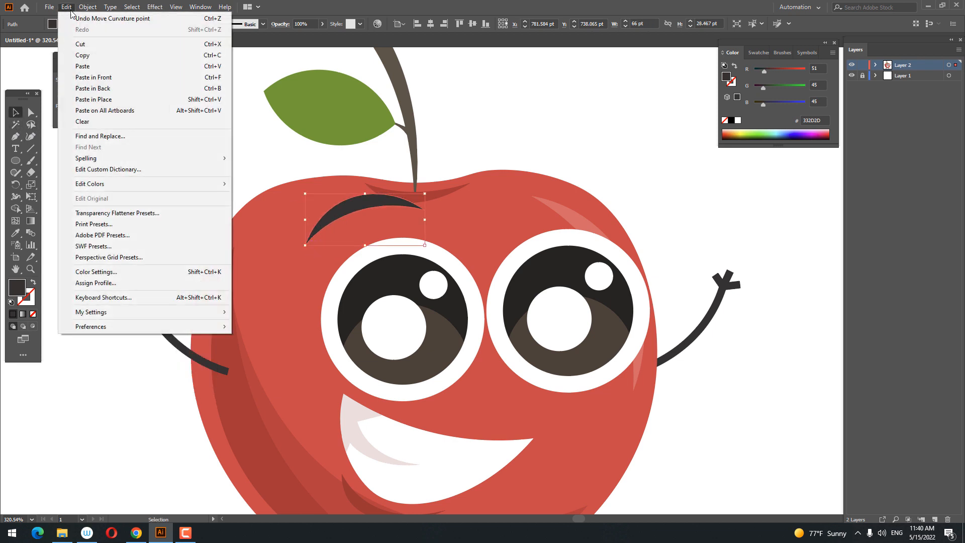
{"action": "left_click", "coordinate": [82, 55]}
{"action": "left_click", "coordinate": [67, 7]}
{"action": "left_click", "coordinate": [115, 76]}
{"action": "left_click_drag", "start_coordinate": [394, 209], "coordinate": [560, 204]}
{"action": "right_click", "coordinate": [543, 201]}
{"action": "mouse_move", "coordinate": [589, 358]}
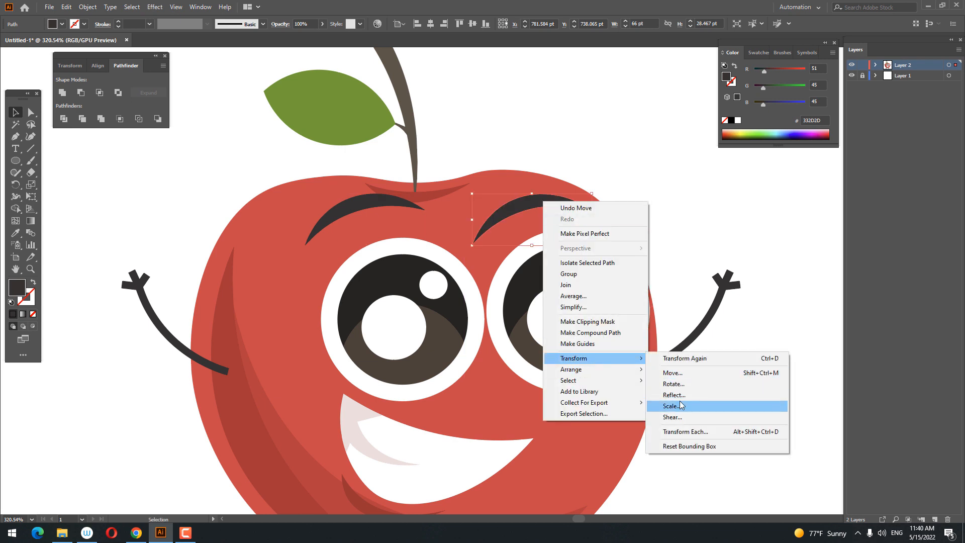
{"action": "left_click", "coordinate": [680, 399]}
{"action": "left_click", "coordinate": [467, 309]}
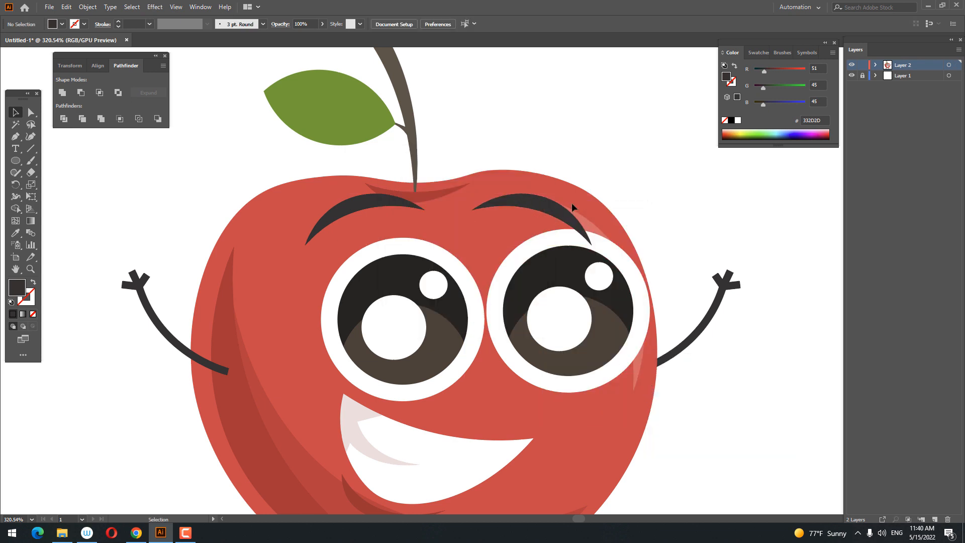
{"action": "left_click_drag", "start_coordinate": [571, 203], "coordinate": [603, 196]}
Examine the eyebrow placement and the overall proportions of the finished apple character
{"action": "left_click_drag", "start_coordinate": [616, 255], "coordinate": [25, 85]}
{"action": "left_click", "coordinate": [17, 110]}
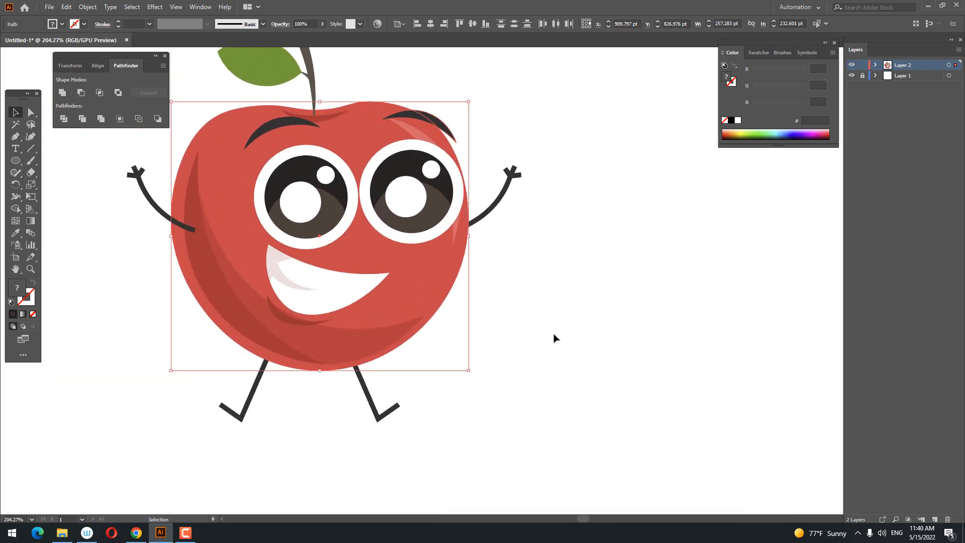
{"action": "left_click", "coordinate": [553, 335]}
{"action": "scroll", "coordinate": [451, 220], "scroll_direction": "up", "scroll_amount": 3}
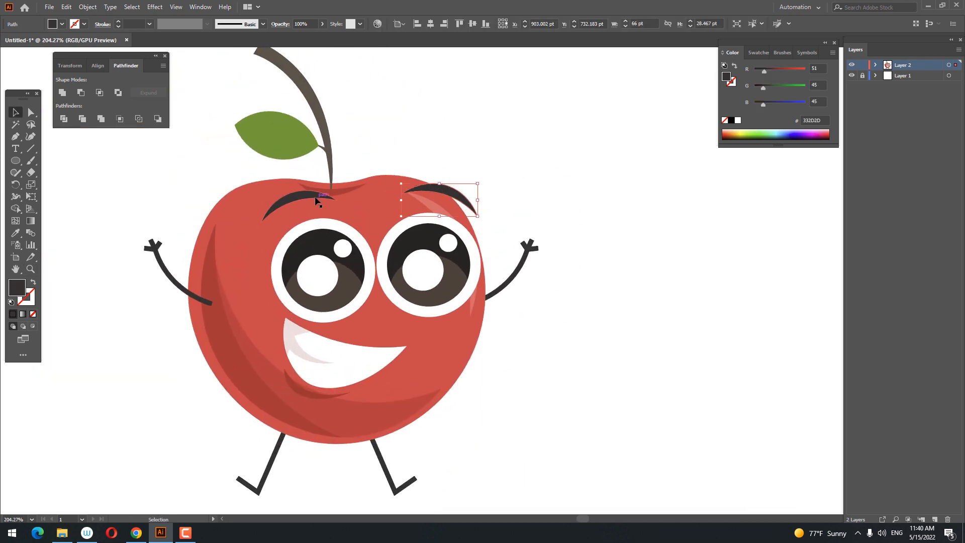
{"action": "key", "text": "z"}
{"action": "left_click_drag", "start_coordinate": [574, 332], "coordinate": [519, 359]}
{"action": "left_click_drag", "start_coordinate": [523, 320], "coordinate": [467, 381]}
{"action": "left_click", "coordinate": [585, 306]}
{"action": "scroll", "coordinate": [586, 306], "scroll_direction": "up", "scroll_amount": 1}
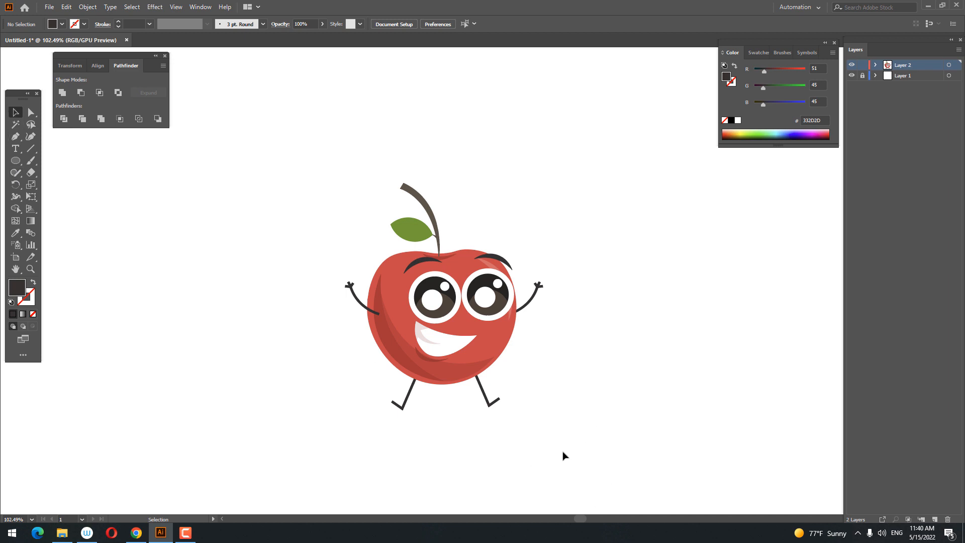
{"action": "key", "text": "z"}
{"action": "left_click_drag", "start_coordinate": [510, 276], "coordinate": [501, 281]}
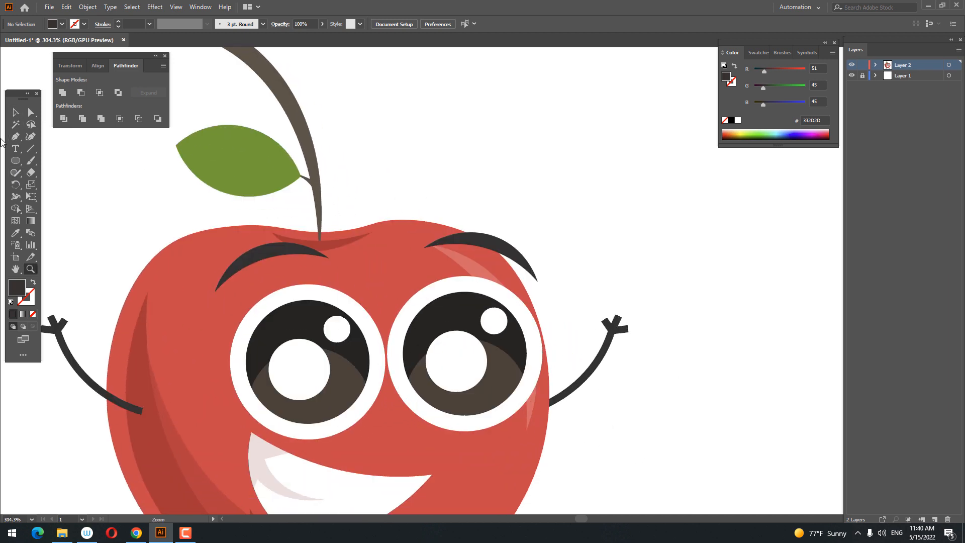
Group all parts of the apple character and centre the group horizontally and vertically on the artboard
{"action": "key", "text": "z"}
{"action": "left_click_drag", "start_coordinate": [263, 267], "coordinate": [103, 147]}
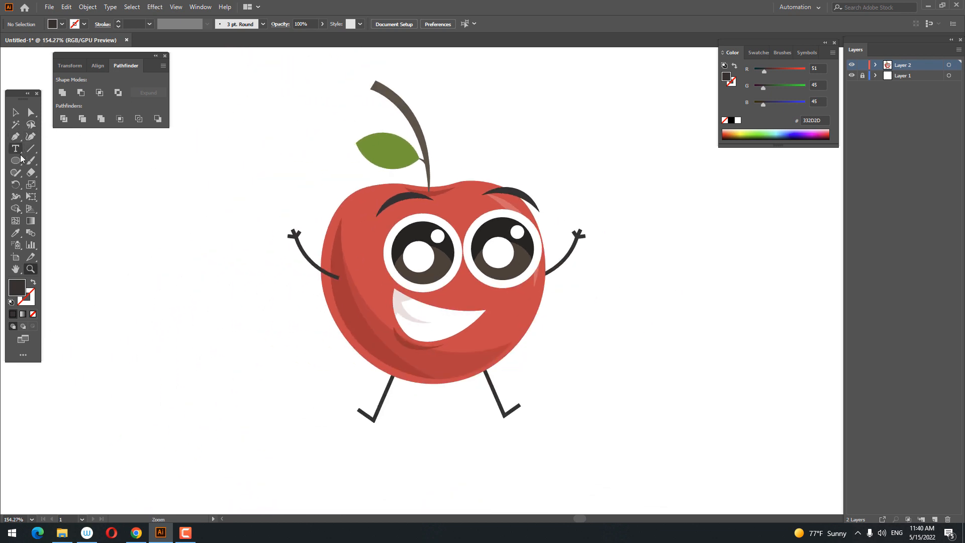
{"action": "left_click_drag", "start_coordinate": [595, 430], "coordinate": [176, 113]}
{"action": "right_click", "coordinate": [502, 216]}
{"action": "left_click", "coordinate": [526, 291]}
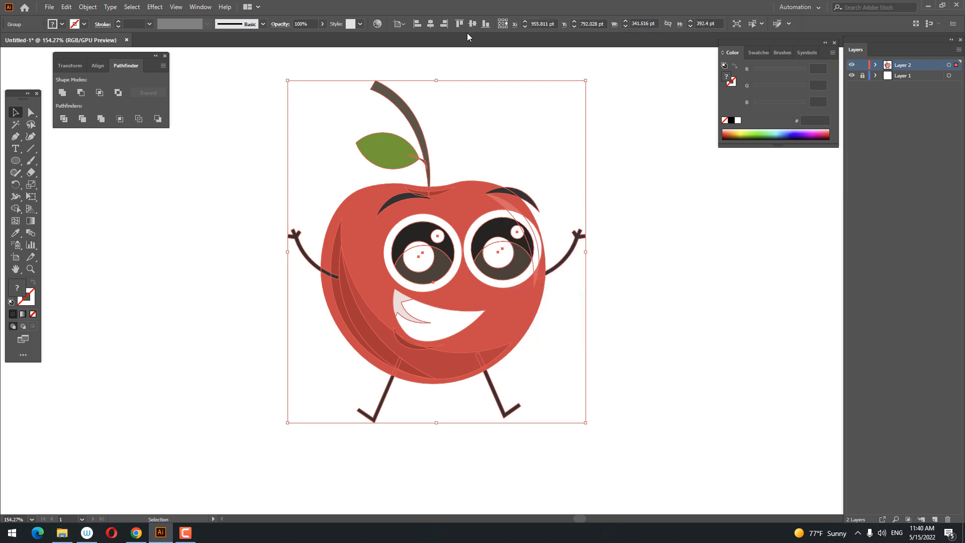
{"action": "left_click", "coordinate": [435, 28]}
{"action": "left_click", "coordinate": [471, 23]}
{"action": "key", "text": "space"}
{"action": "left_click_drag", "start_coordinate": [543, 258], "coordinate": [327, 84]}
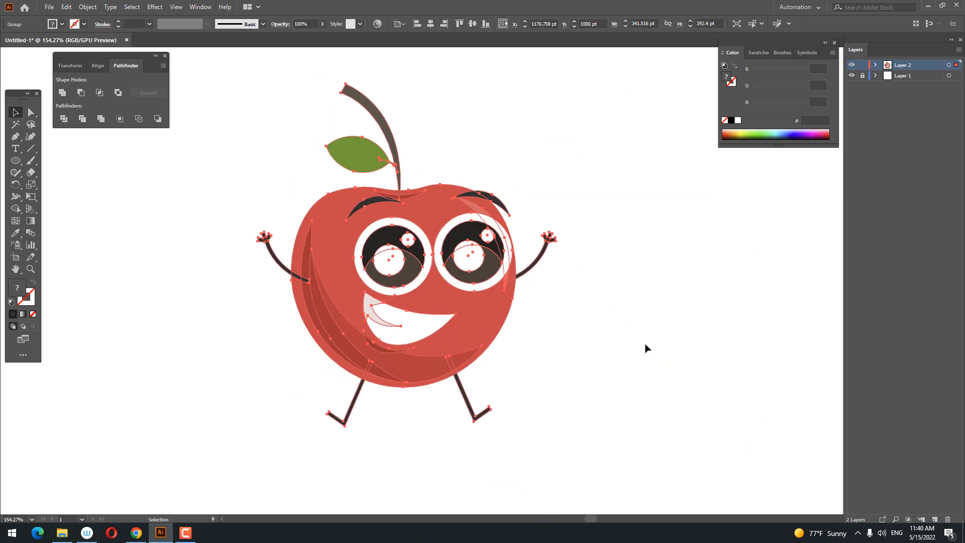
{"action": "left_click", "coordinate": [608, 358]}
{"action": "key", "text": "z"}
{"action": "left_click_drag", "start_coordinate": [571, 367], "coordinate": [796, 379]}
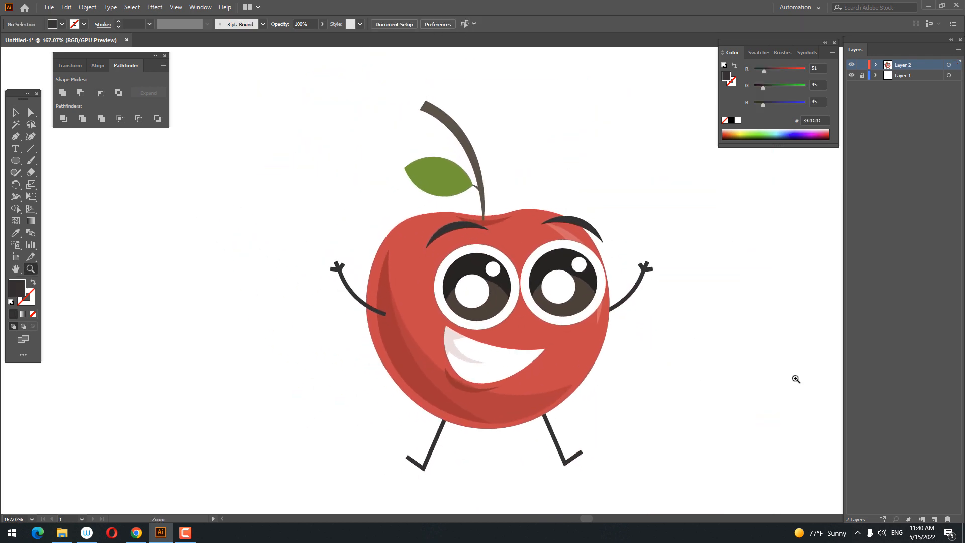